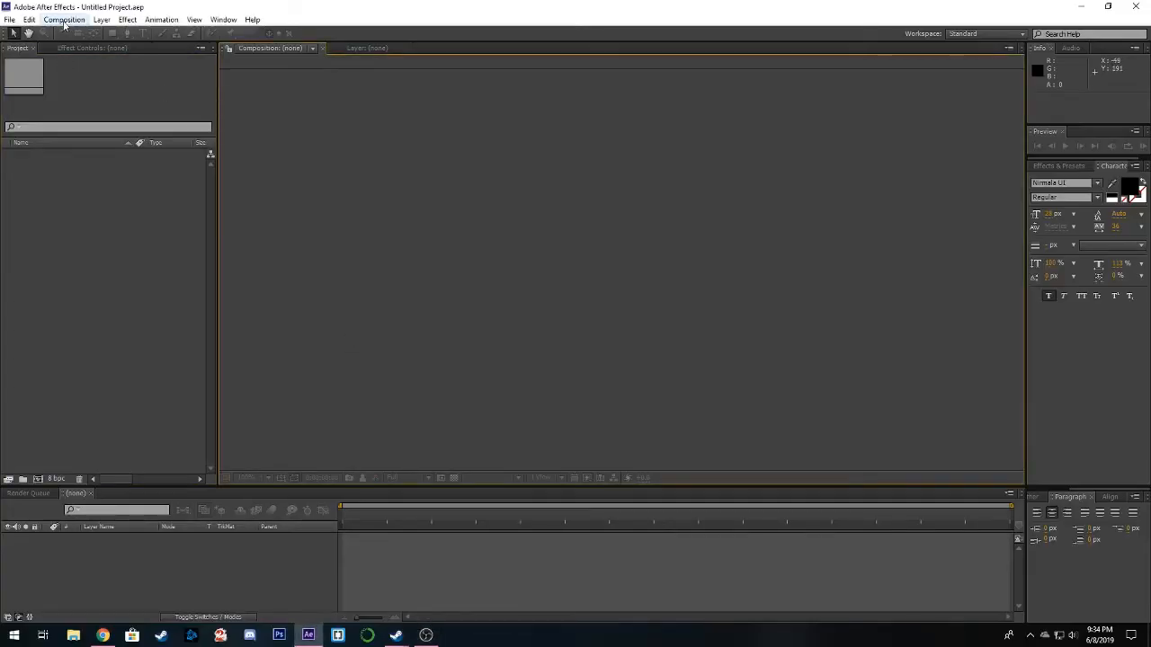
- Create a new 1280 x 720 composition at 30 frames per second with a 20-second duration and black background
left_click(64, 19)
left_click(72, 34)
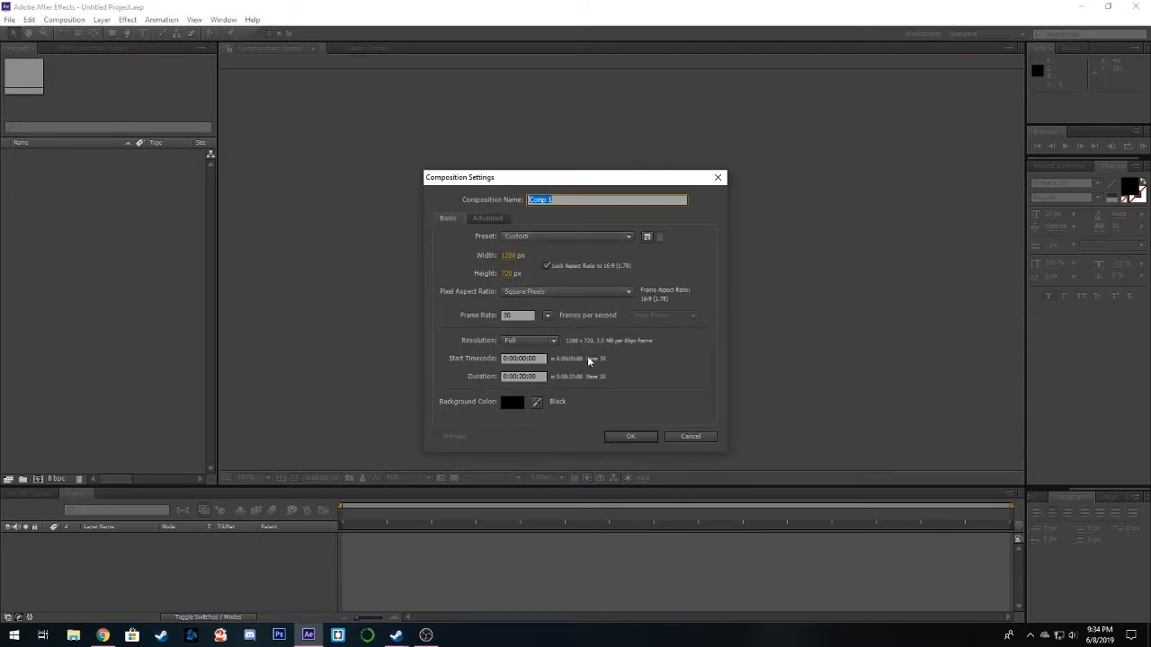
left_click(631, 437)
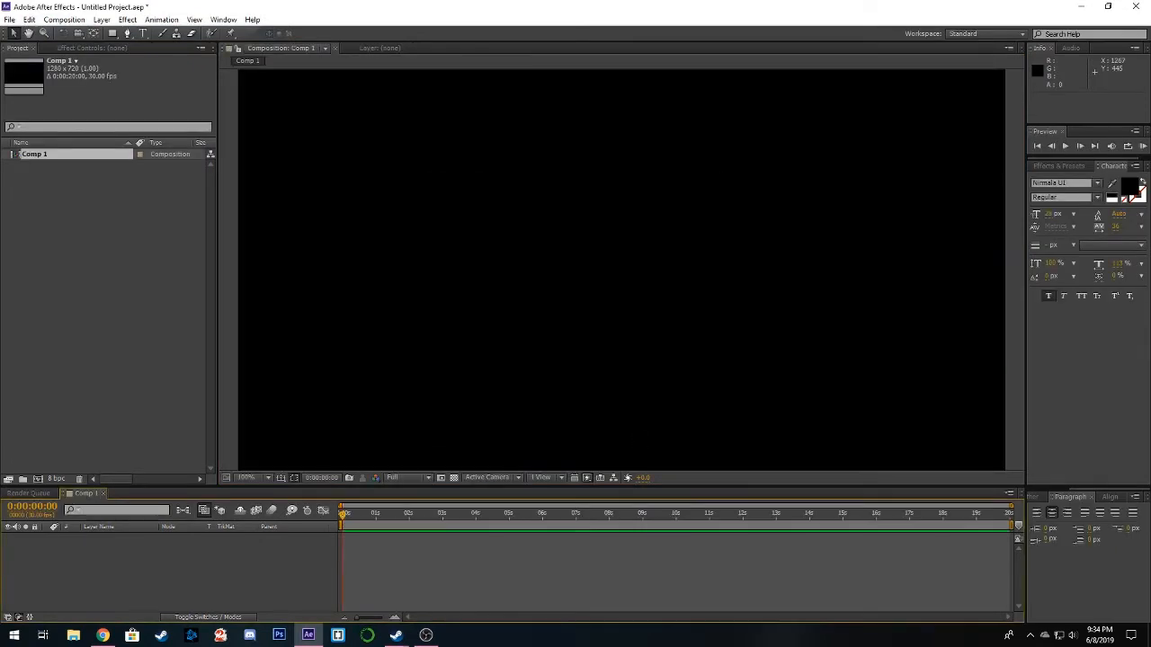
- Import burn footage.mp4 and Stock Video Footage 1.mp4 into the project
left_click_drag(1150, 127, 75, 229)
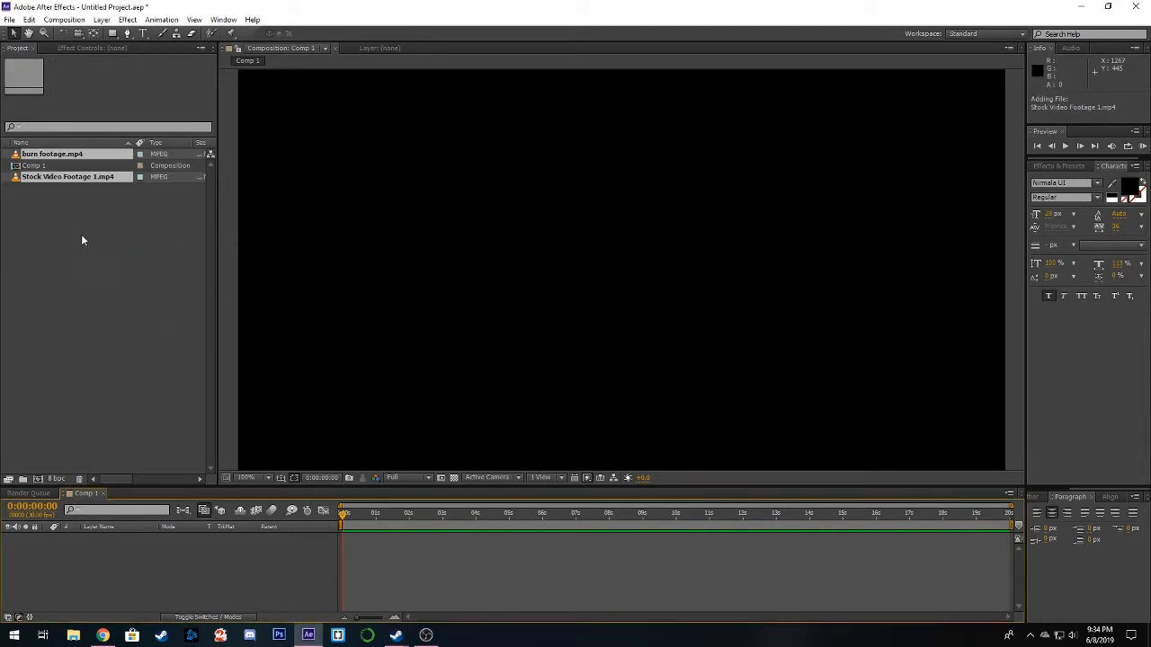
left_click(65, 177)
left_click(110, 230)
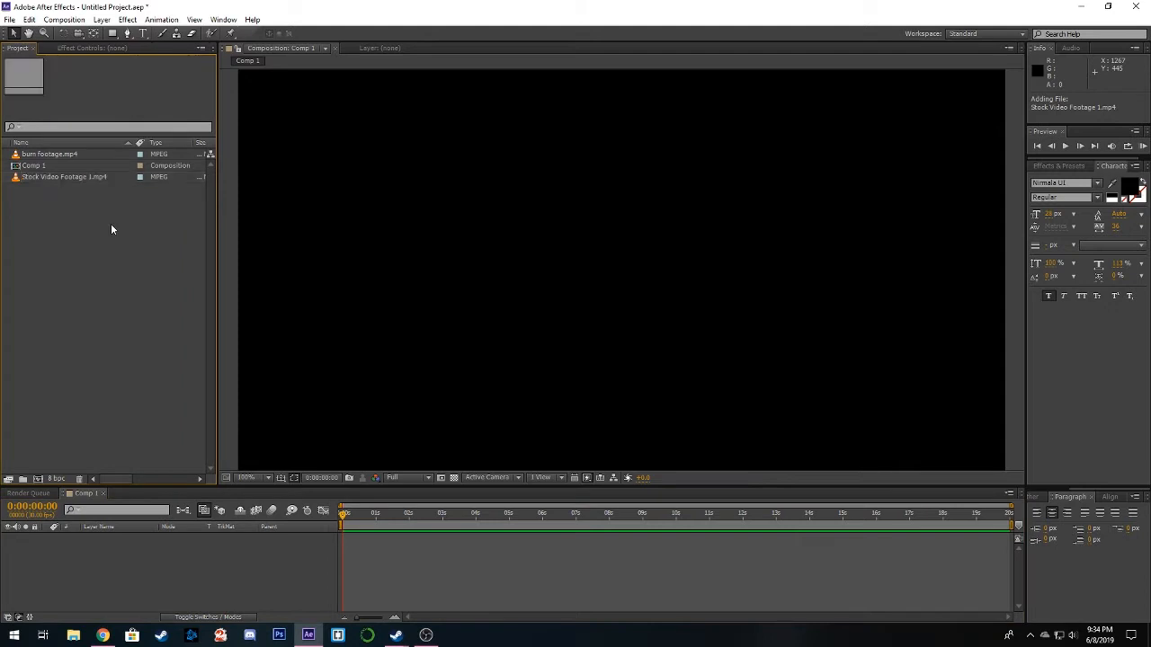
left_click(61, 155)
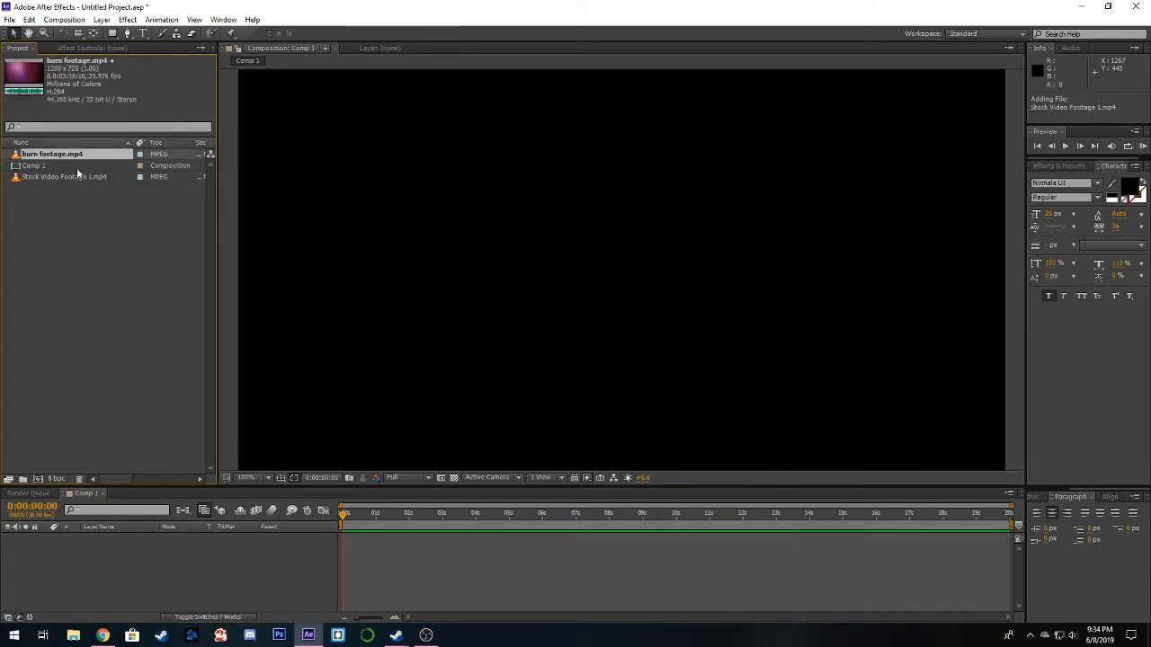
left_click(68, 227)
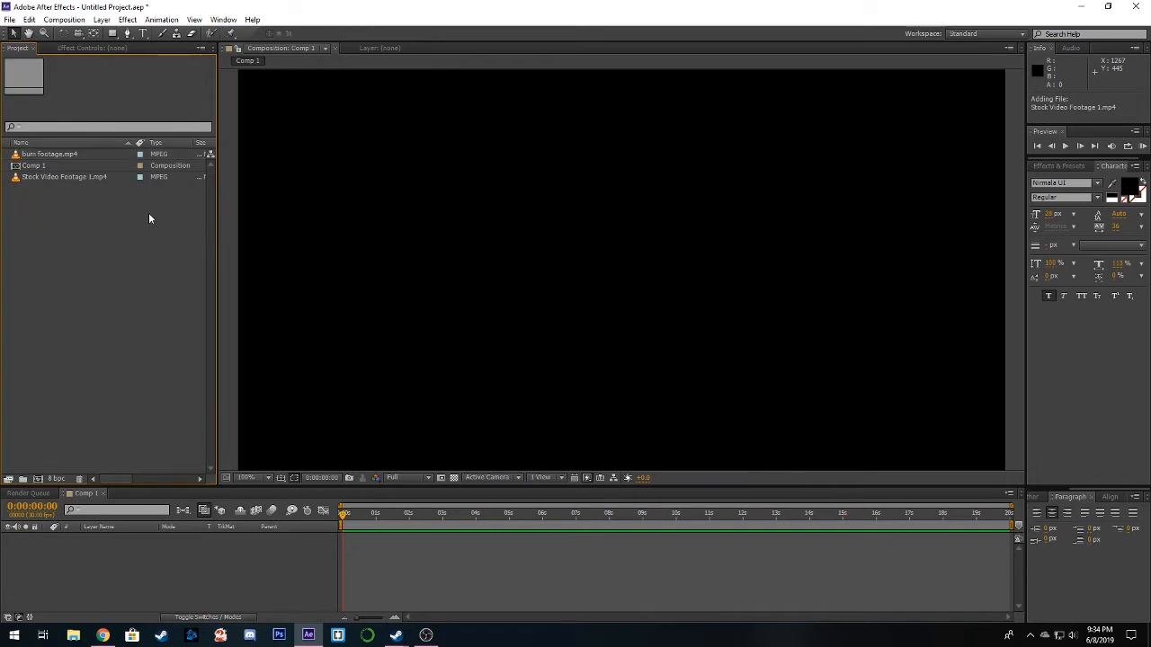
- Add Stock Video Footage 1.mp4 to the Comp 1 timeline and slide it earlier so the composition opens on the meeting shot
left_click_drag(62, 177, 365, 556)
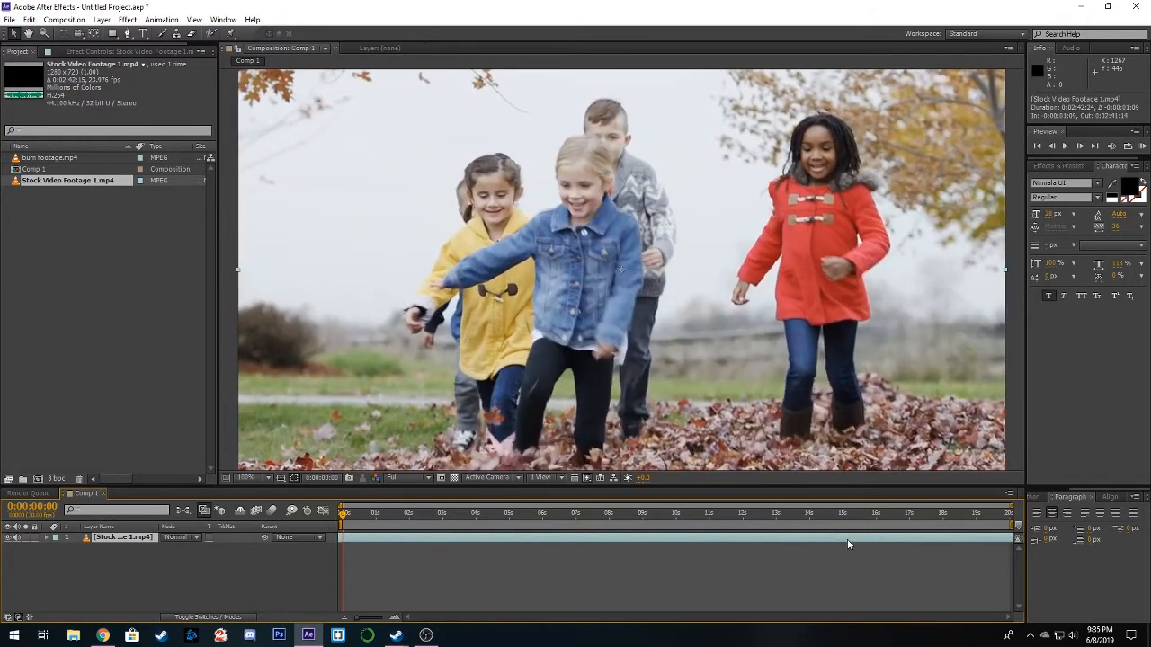
left_click_drag(889, 539, 743, 545)
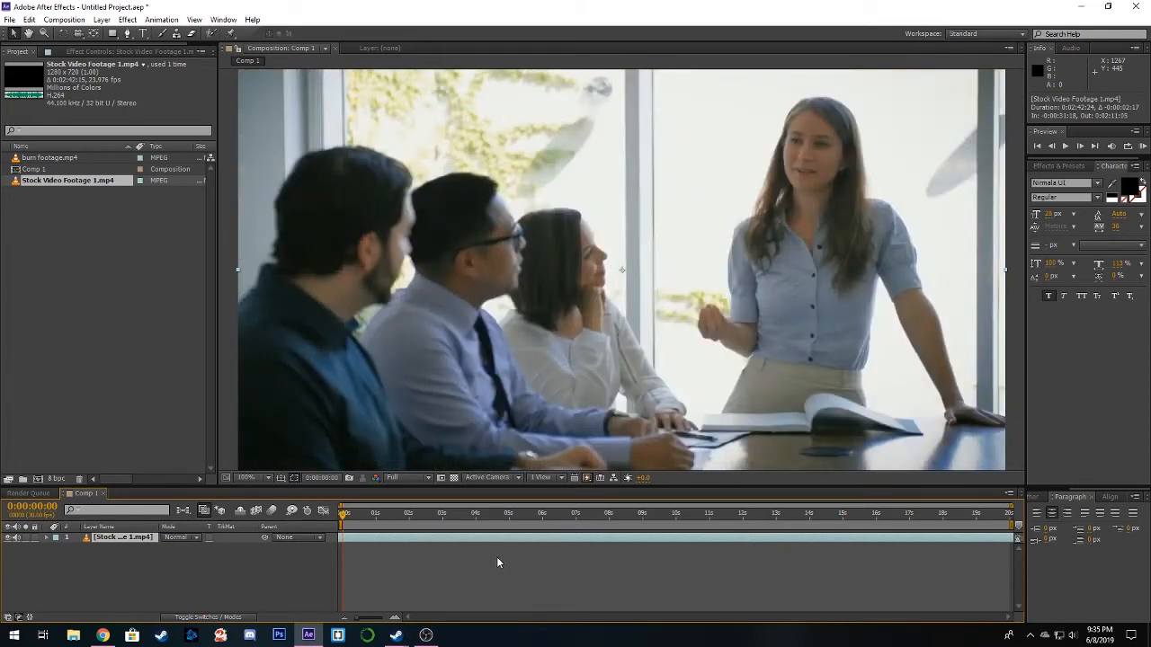
- Split the footage layer at 0:00:00:00 and 0:00:06:29 and delete the pieces outside that range
key("ctrl+d")
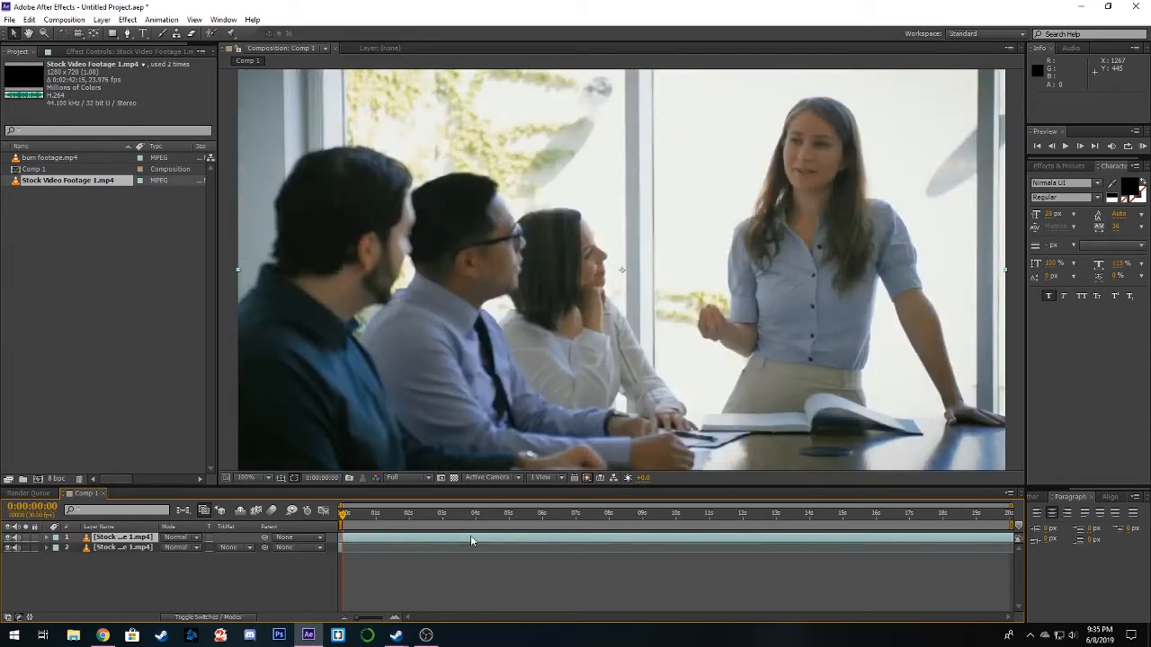
left_click(341, 547)
key("Delete")
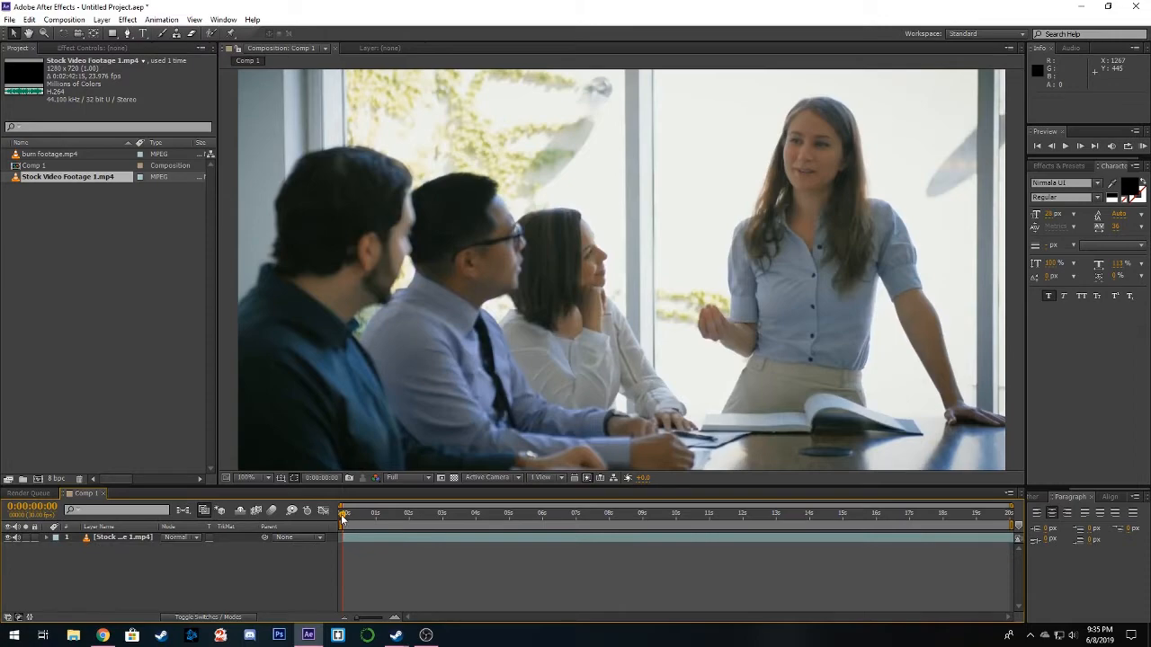
left_click_drag(343, 519, 575, 524)
left_click(587, 535)
key("ctrl+d")
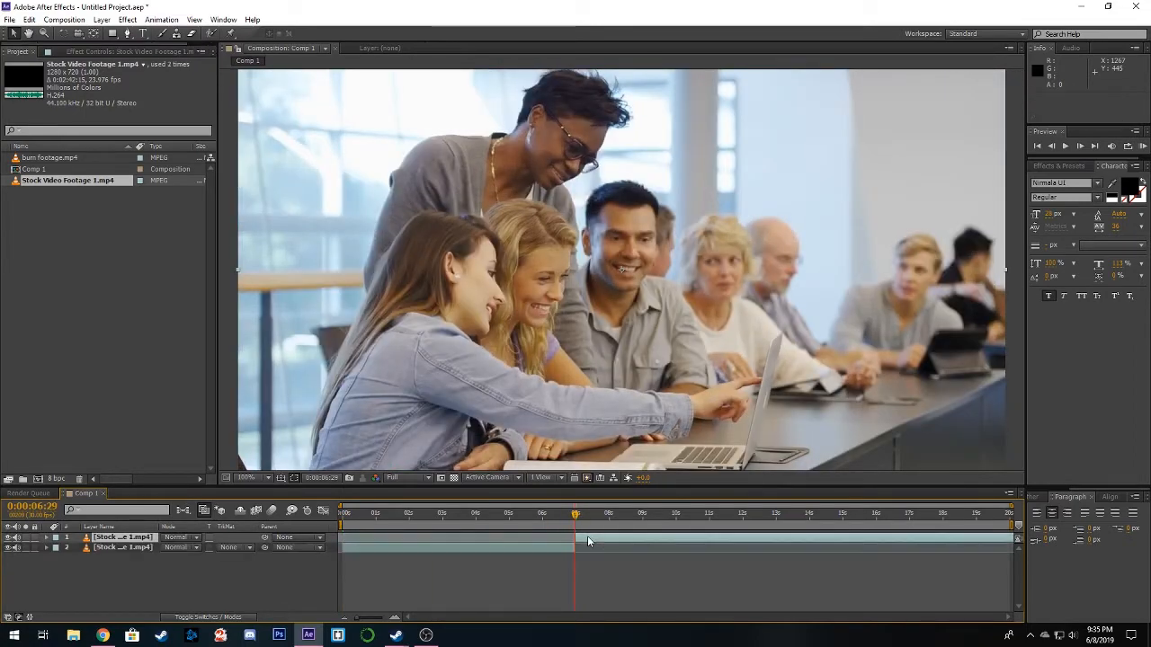
key("Delete")
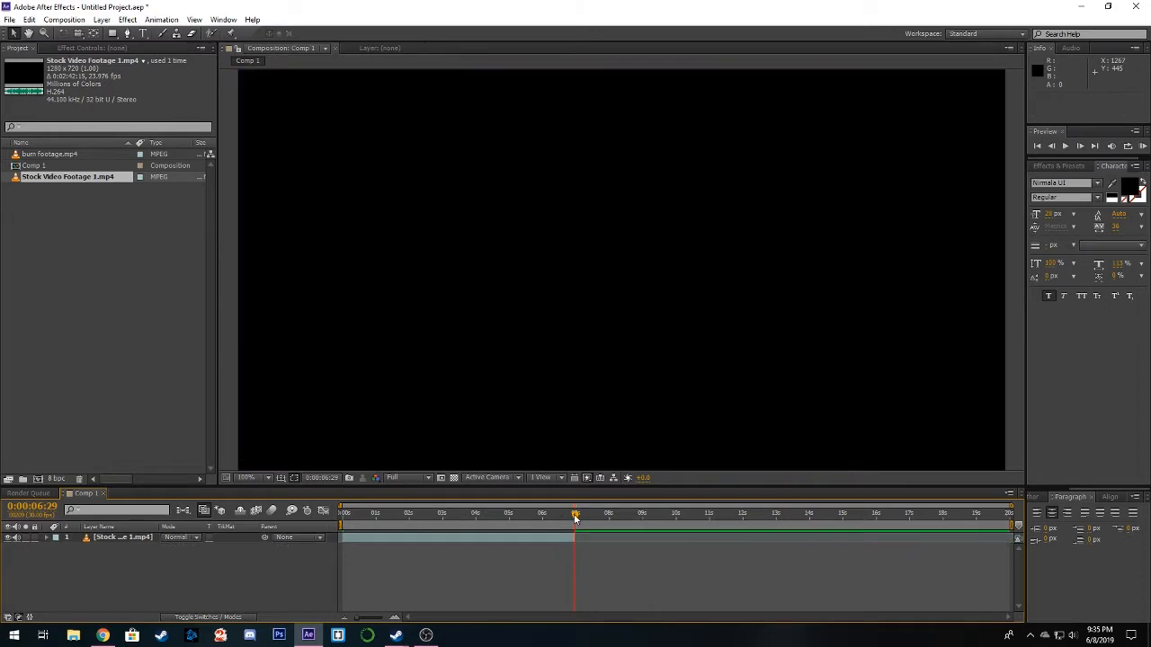
- Create a blue composition-sized solid above the footage, with the current time back at 0:00:00:00
left_click_drag(575, 520, 331, 520)
right_click(157, 571)
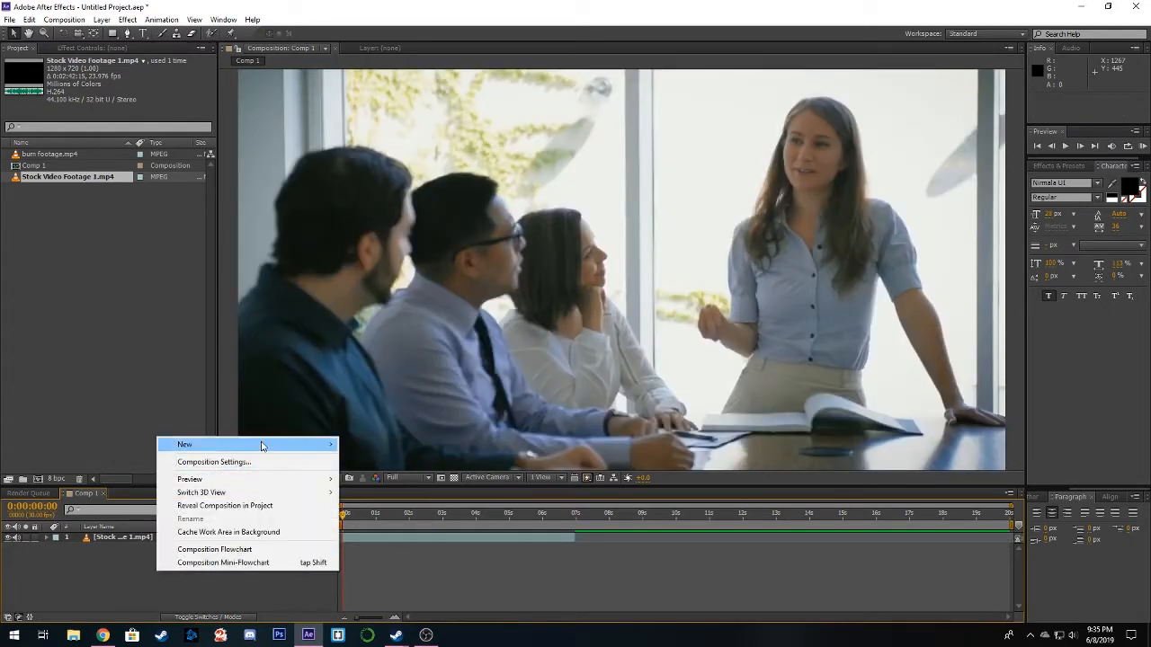
mouse_move(304, 444)
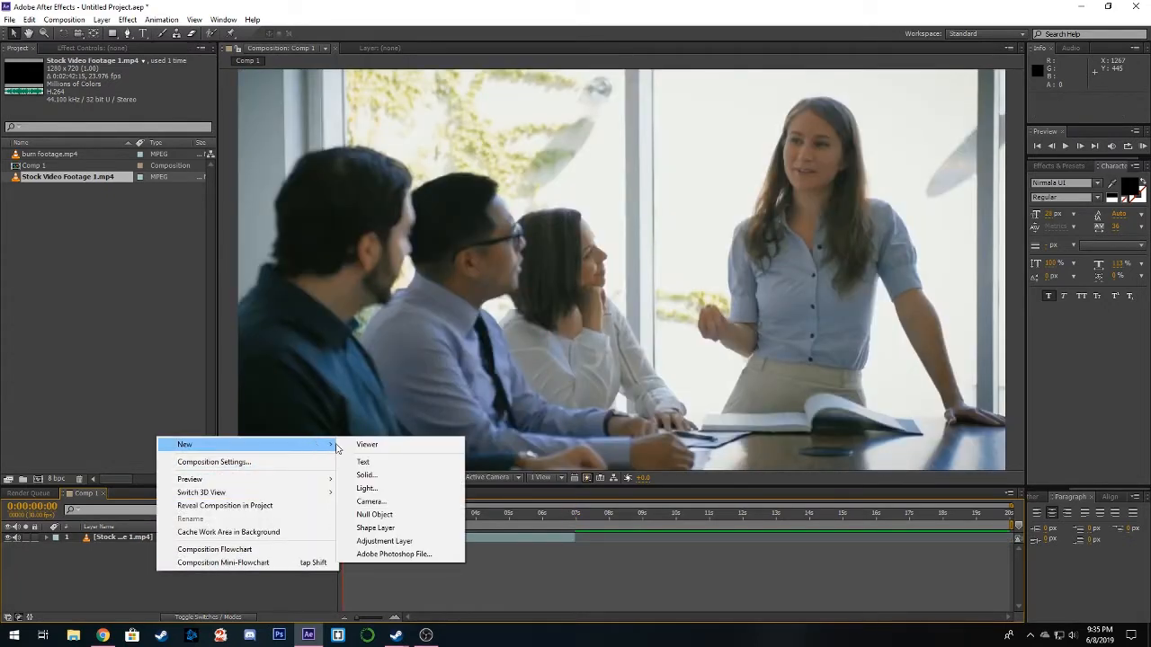
left_click(401, 476)
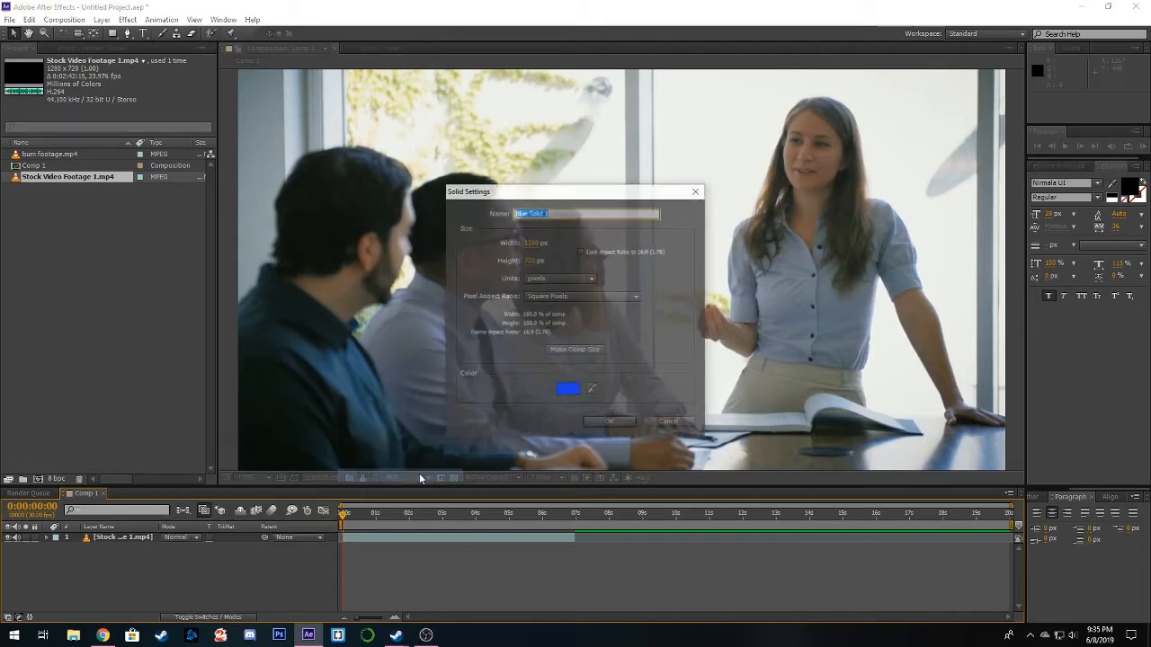
left_click(609, 425)
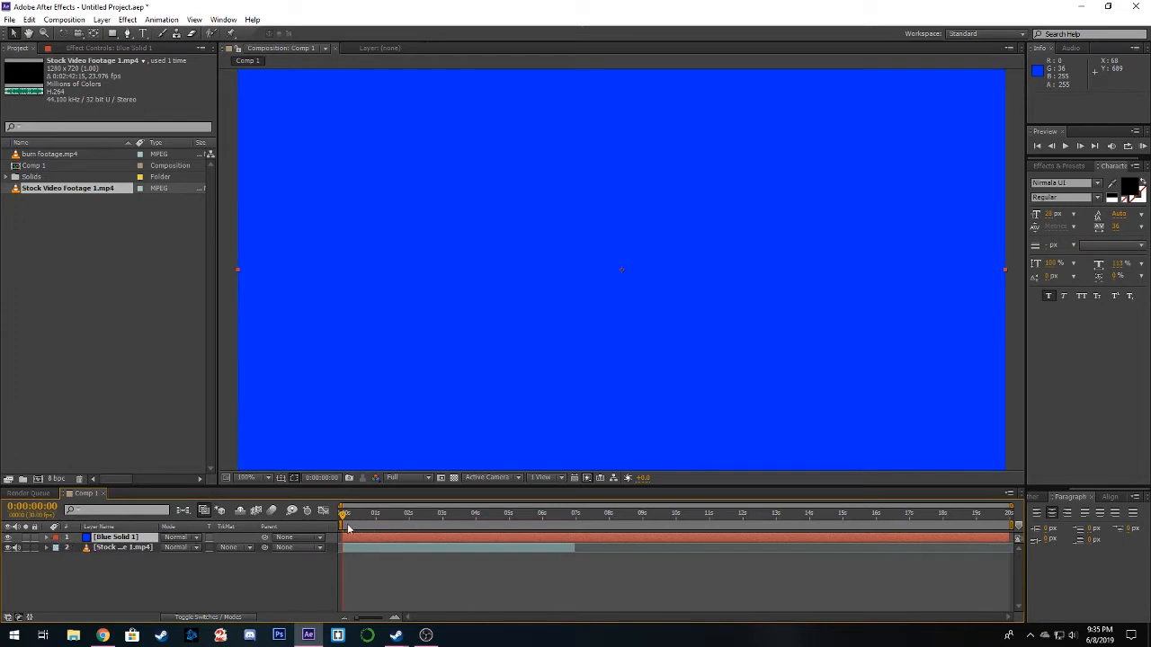
- Set the blue solid's Opacity to 50%
left_click(53, 538)
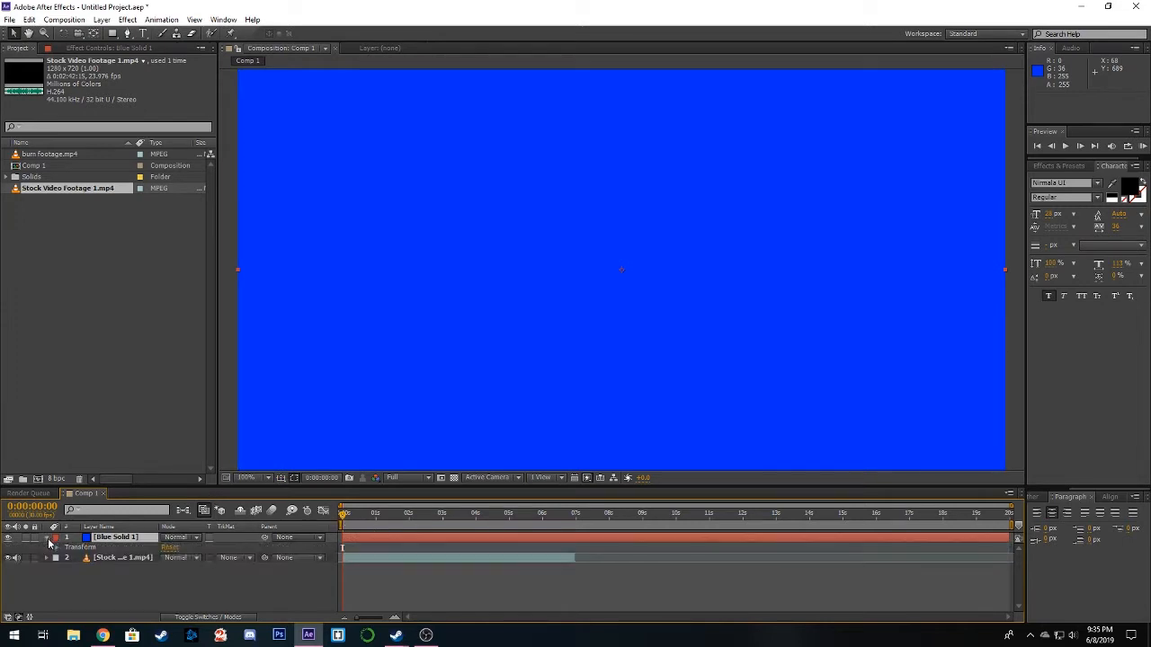
left_click(55, 548)
left_click(171, 599)
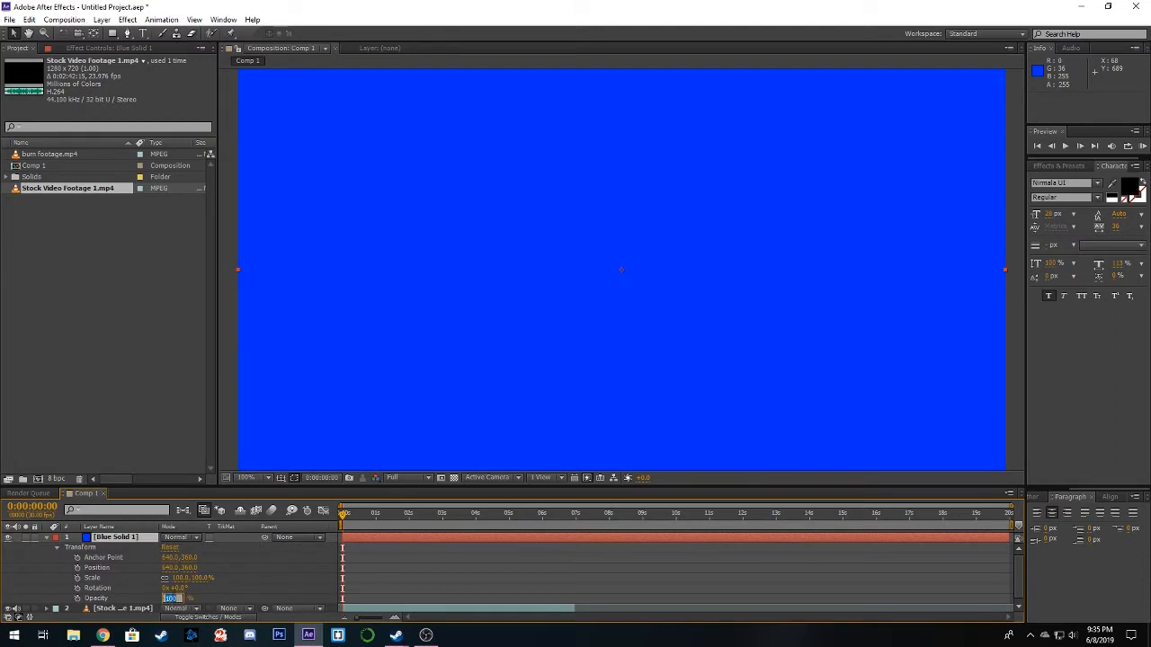
type("50")
key("Return")
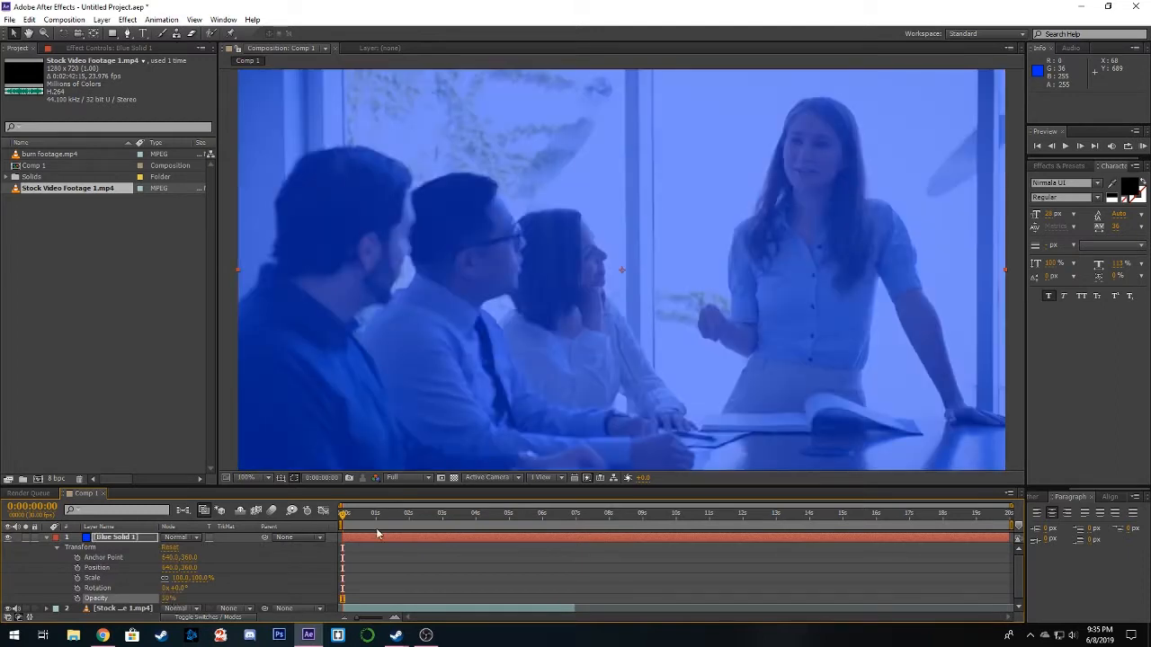
- Keyframe the blue solid's Position at 640, 360 at one second and at 640, 1080 below the frame at 0:00:00:00
left_click_drag(344, 519, 379, 528)
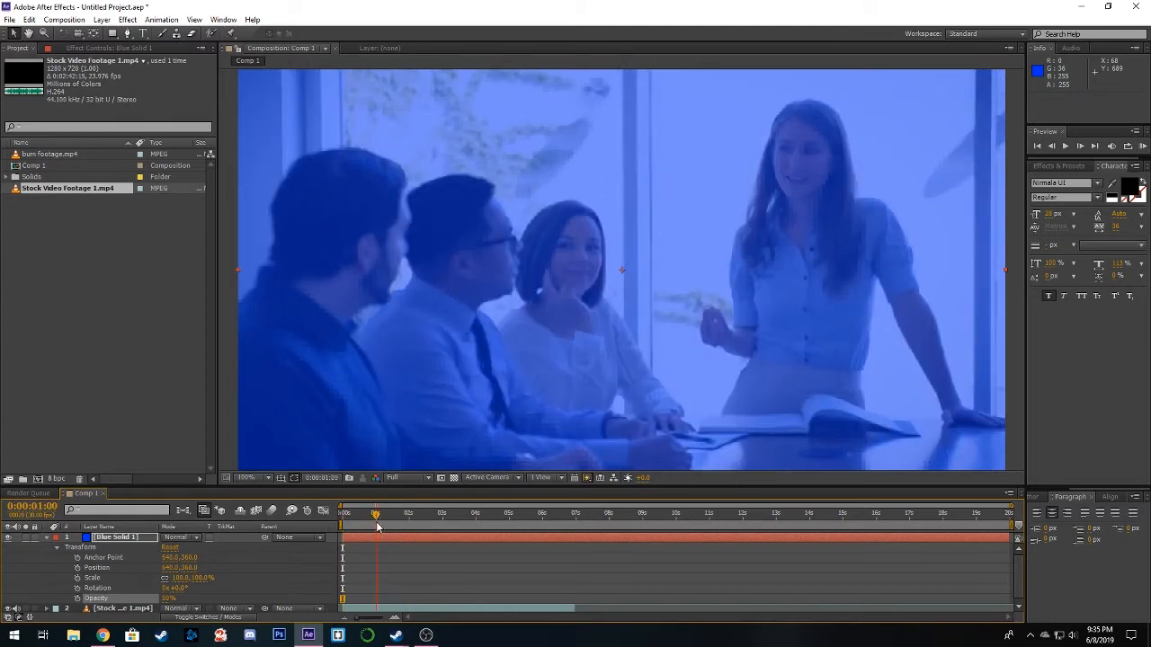
left_click(77, 569)
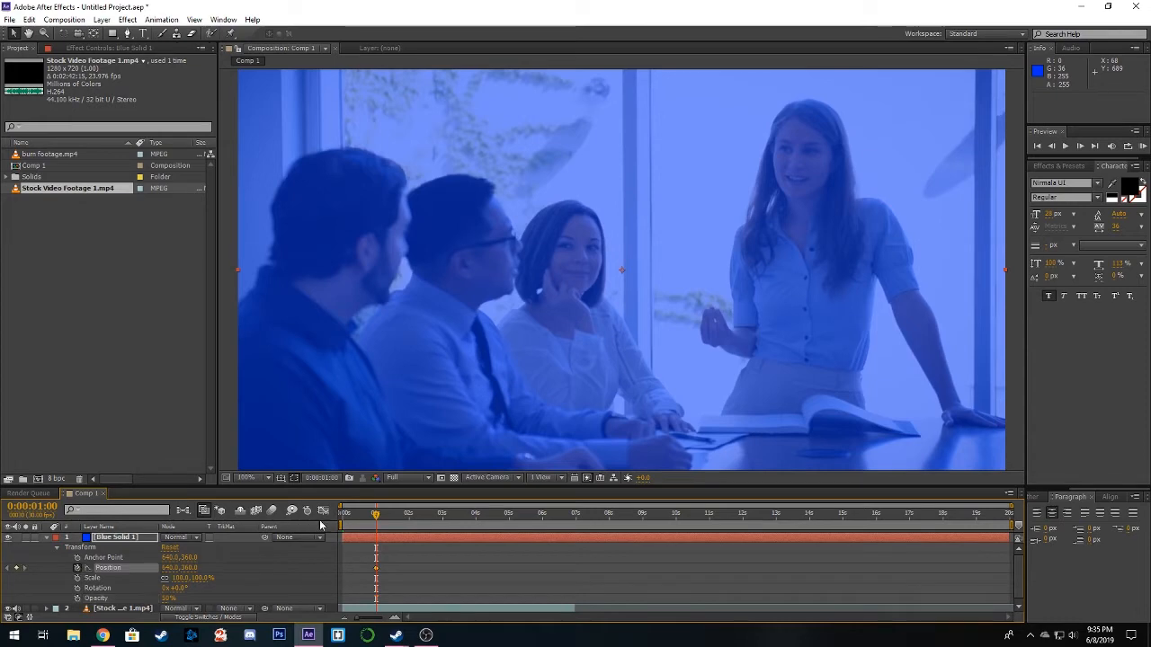
left_click_drag(375, 520, 343, 520)
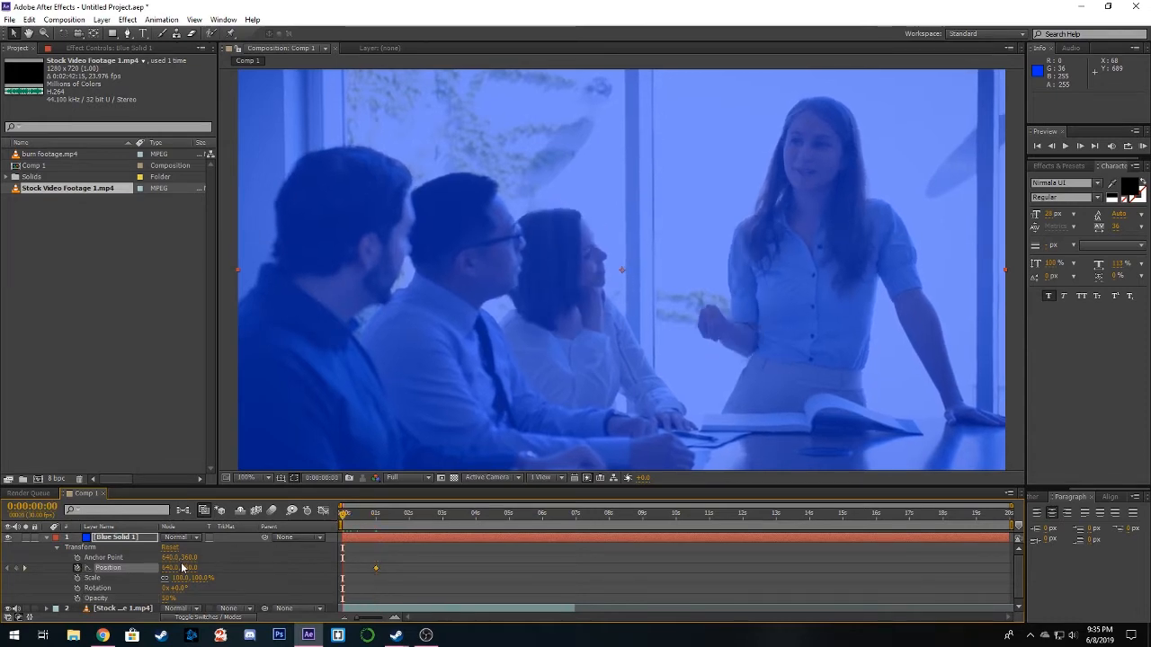
left_click_drag(186, 569, 639, 575)
scroll(601, 389, "down", 1)
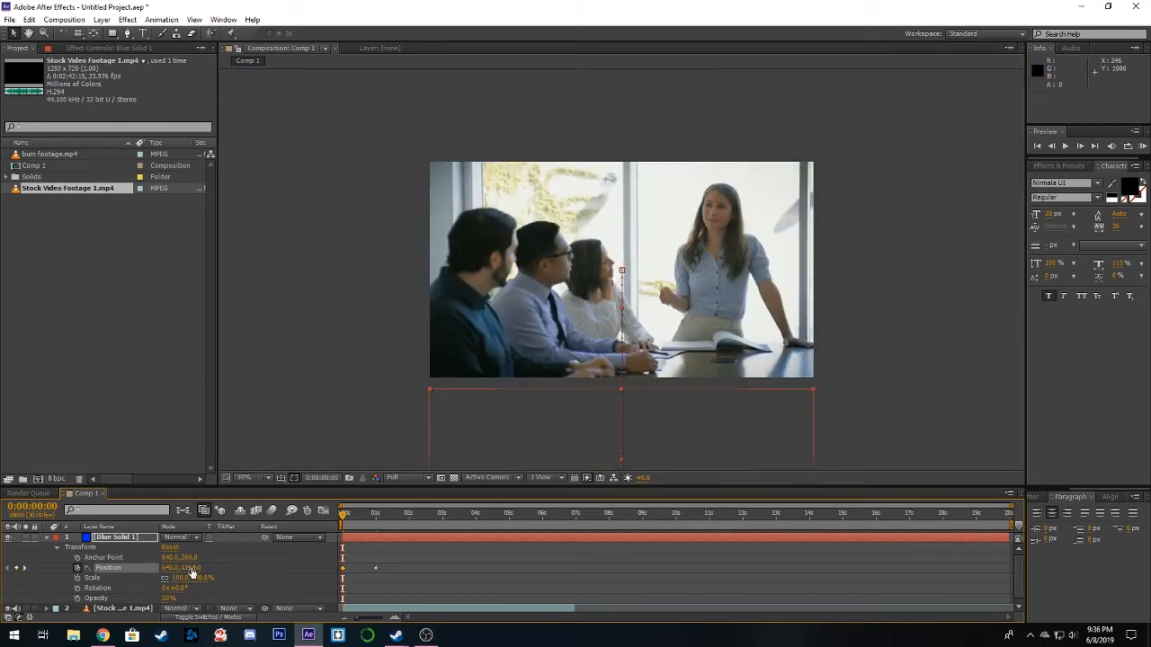
left_click_drag(193, 569, 182, 565)
- Apply Easy Ease to both Position keyframes of the blue solid, return to 0:00:00:00 and collapse the layer's properties
left_click_drag(347, 519, 377, 515)
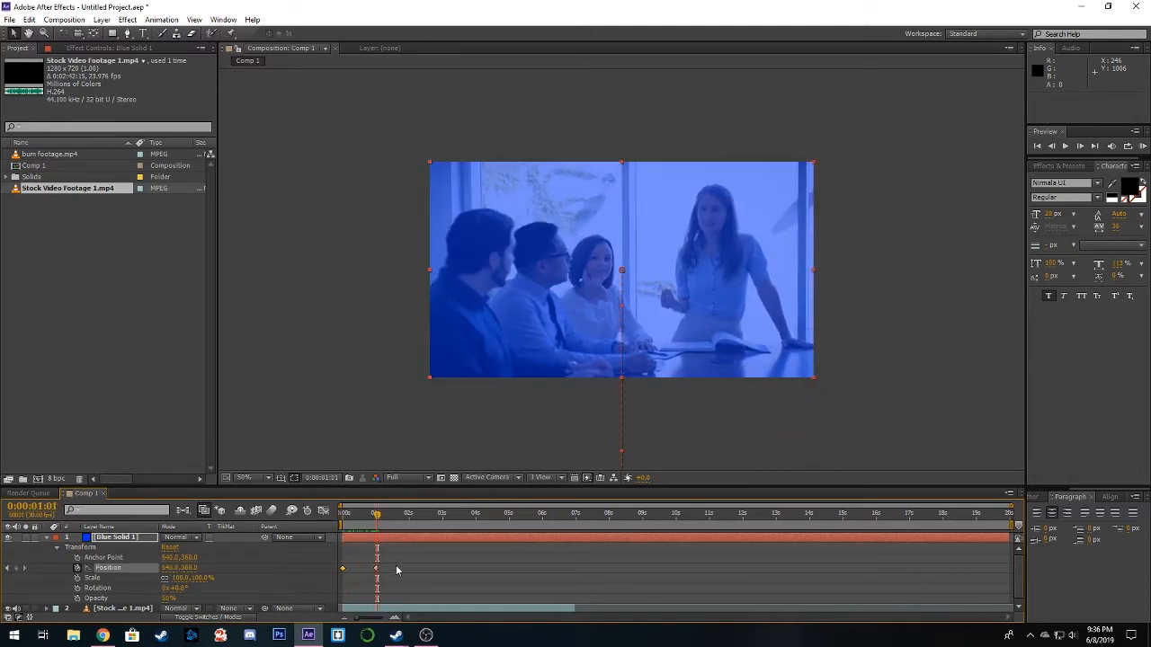
left_click_drag(396, 571, 327, 577)
left_click(450, 580)
left_click_drag(376, 513, 342, 519)
left_click(307, 428)
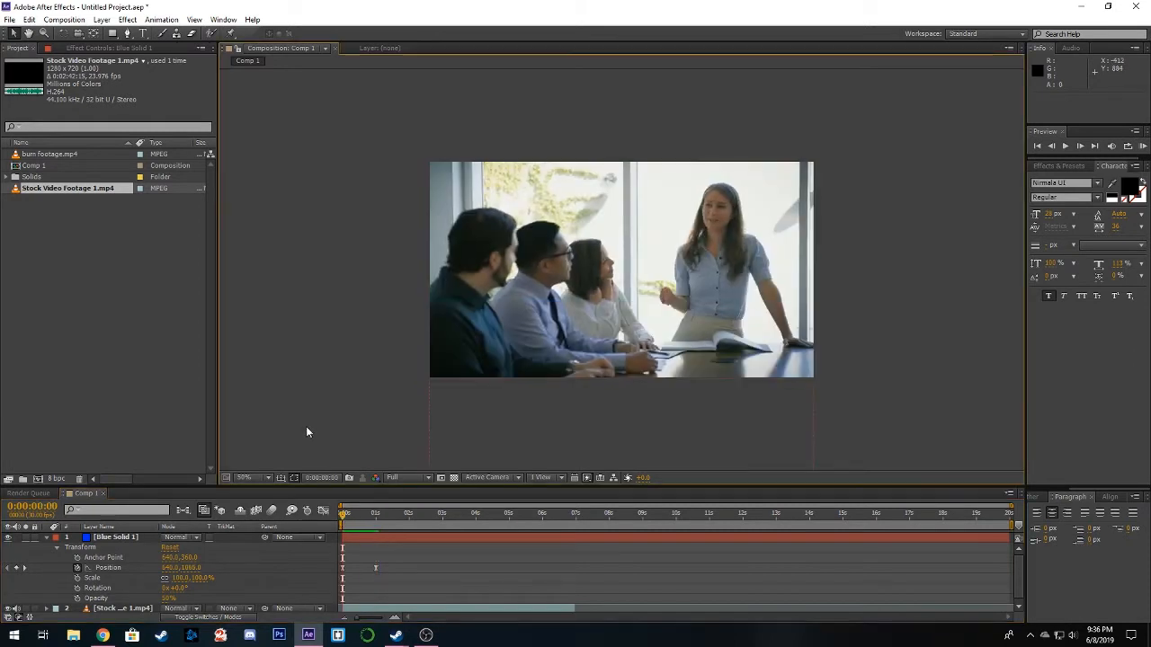
left_click(47, 537)
scroll(653, 299, "up", 2)
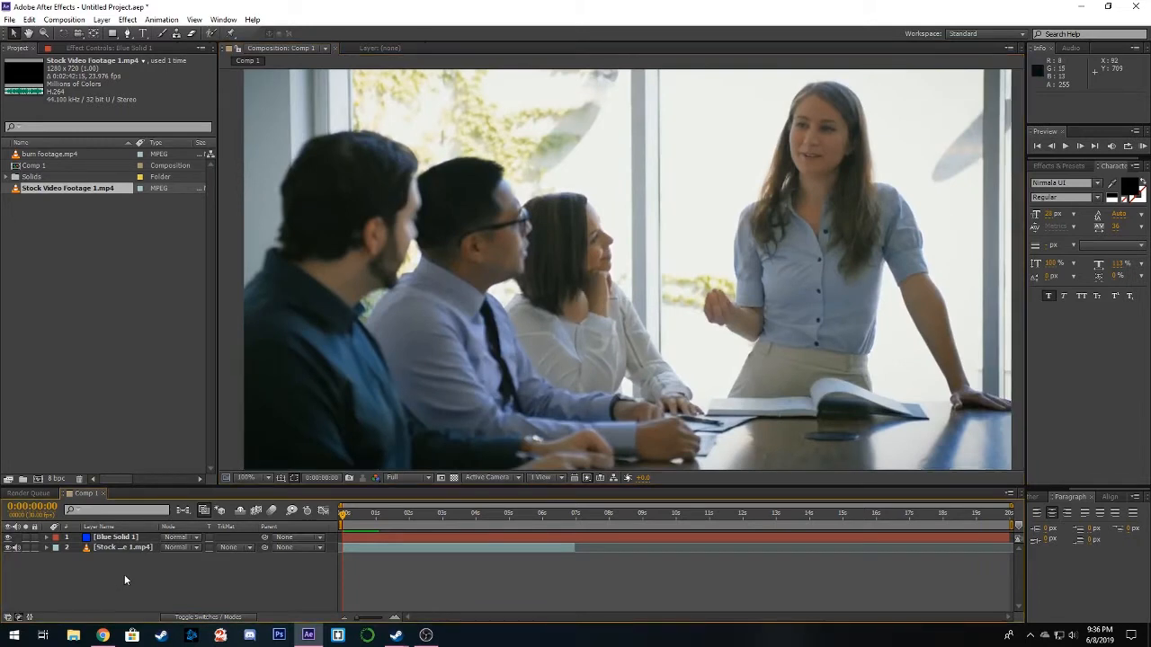
- Set the Pen tool to no fill and a solid white stroke, with no layer selected
right_click(125, 580)
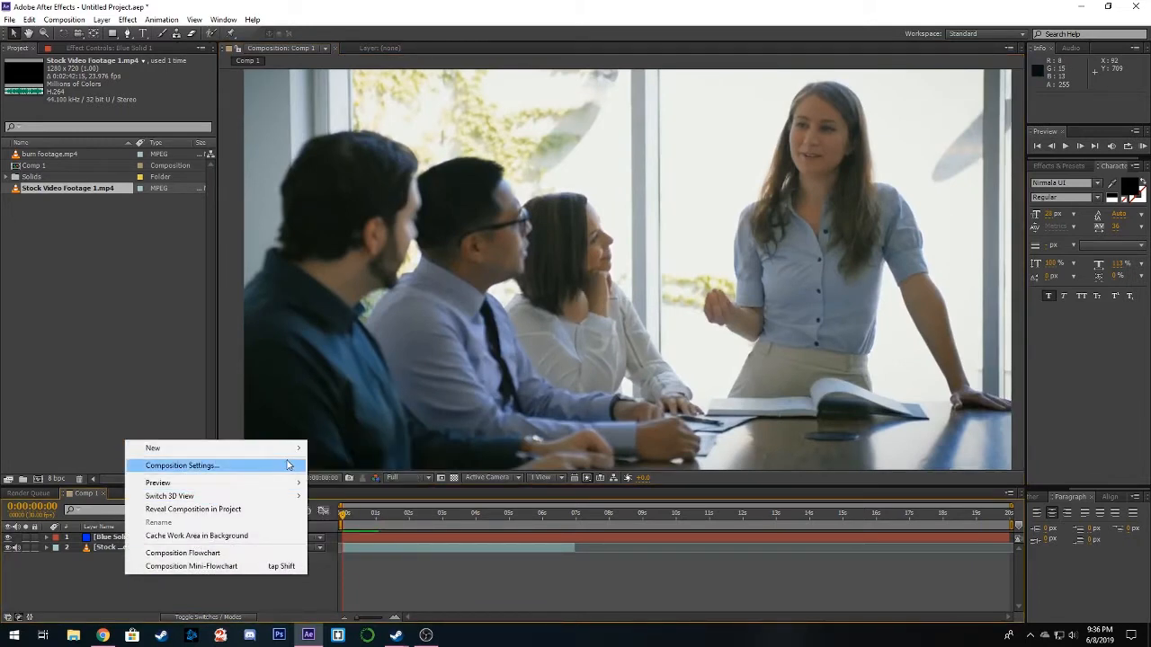
left_click(115, 590)
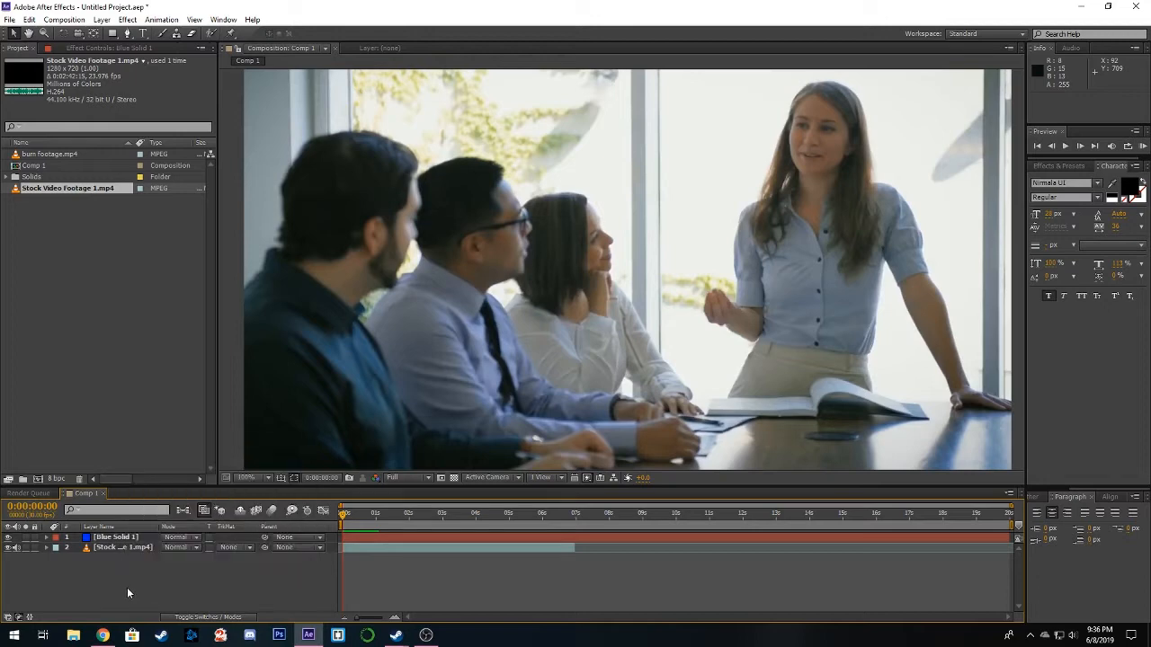
left_click(127, 35)
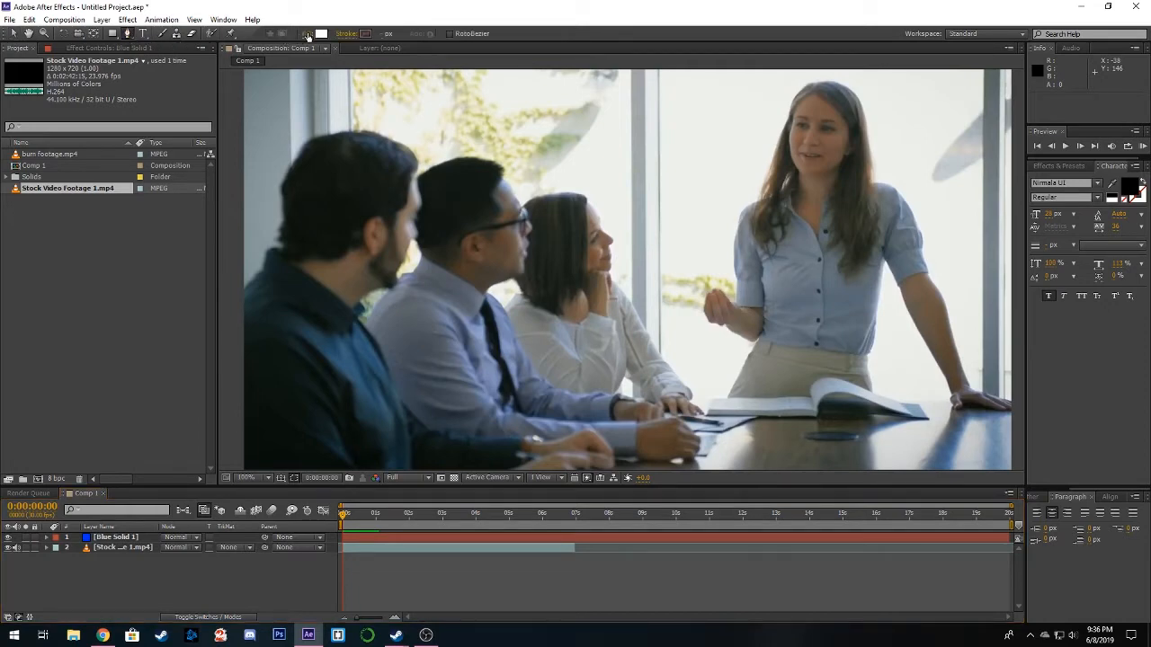
left_click(306, 35)
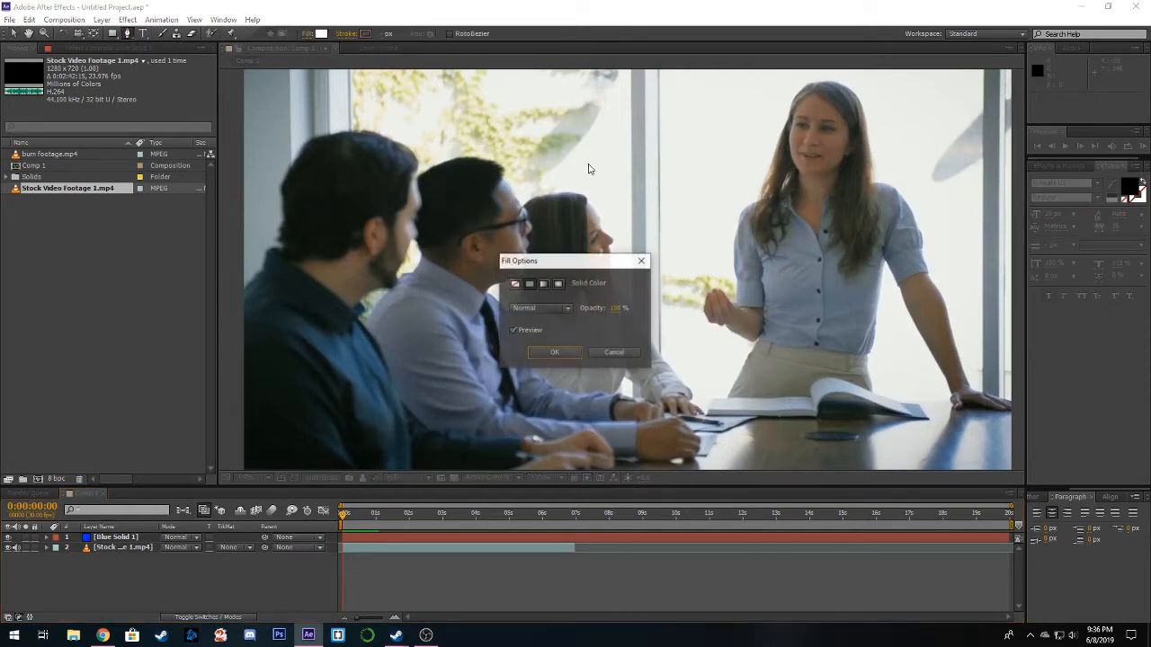
left_click(559, 354)
left_click(347, 35)
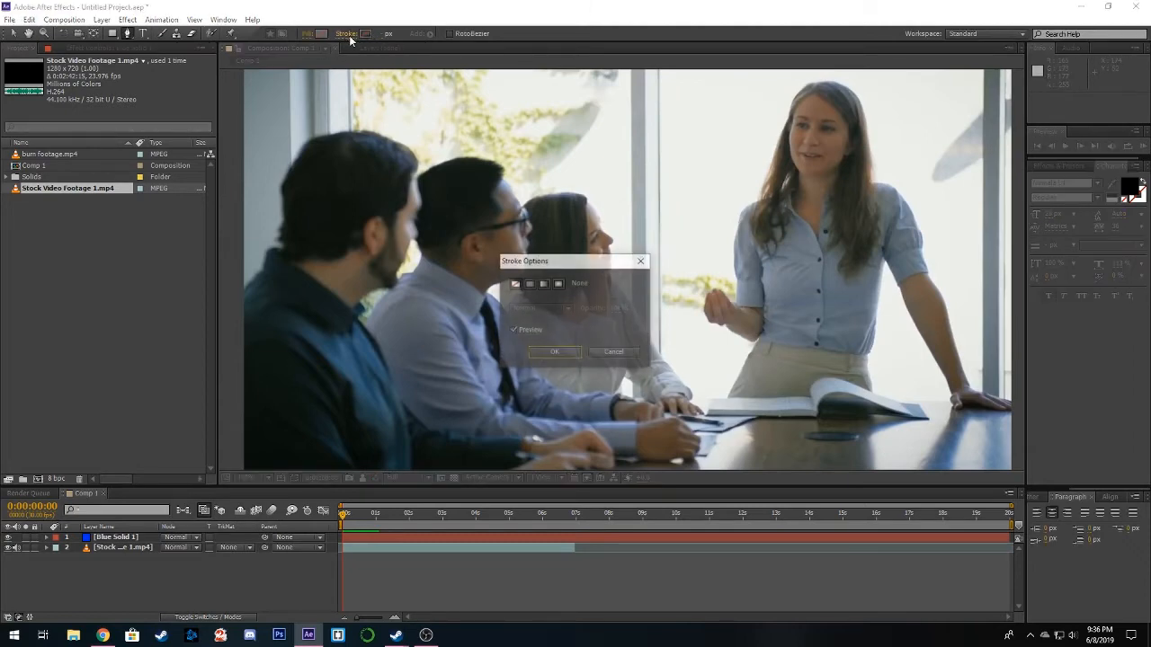
left_click(530, 284)
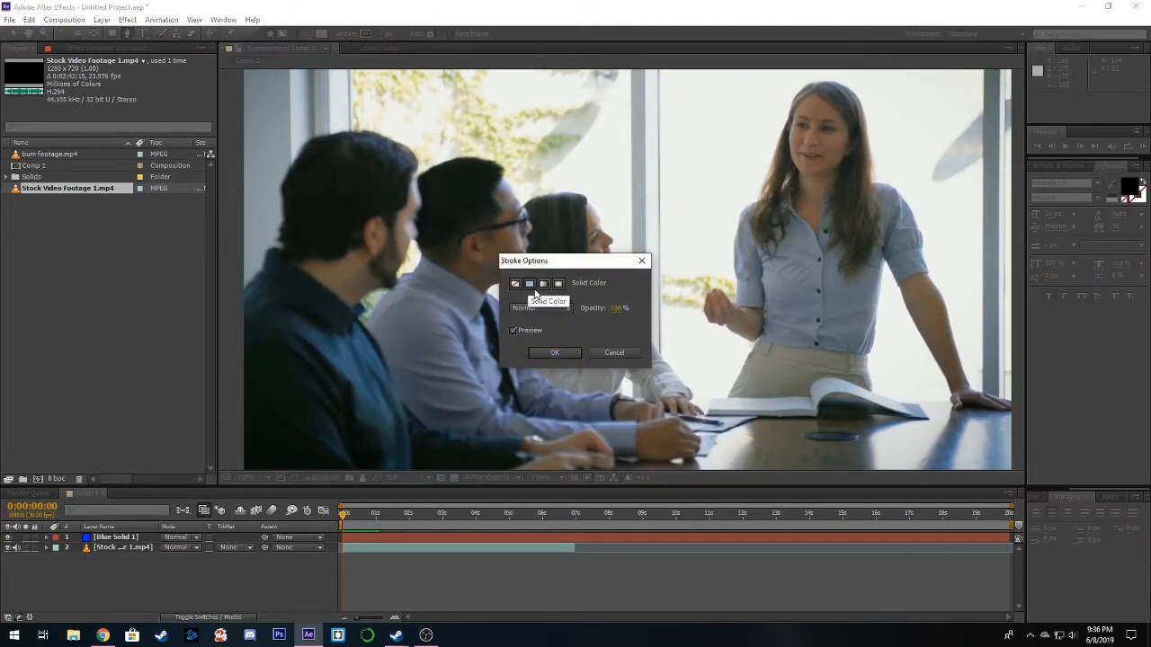
left_click(555, 352)
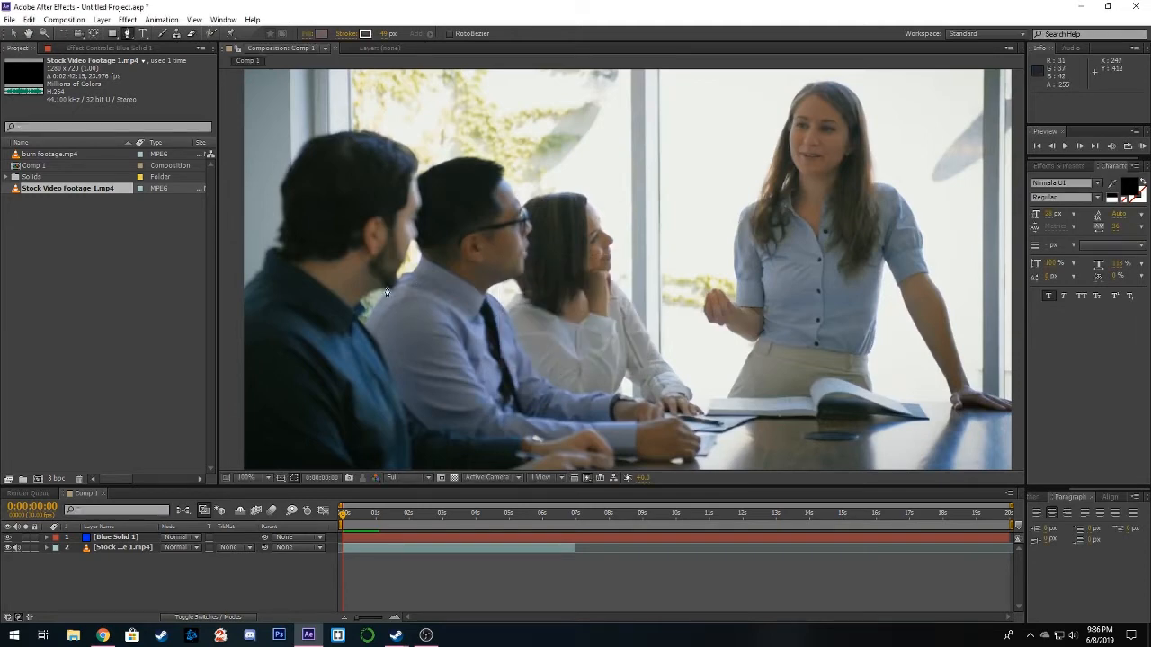
- Draw a straight horizontal line on a new shape layer, from the seated man's collar to just below the standing woman's hand
left_click(378, 325)
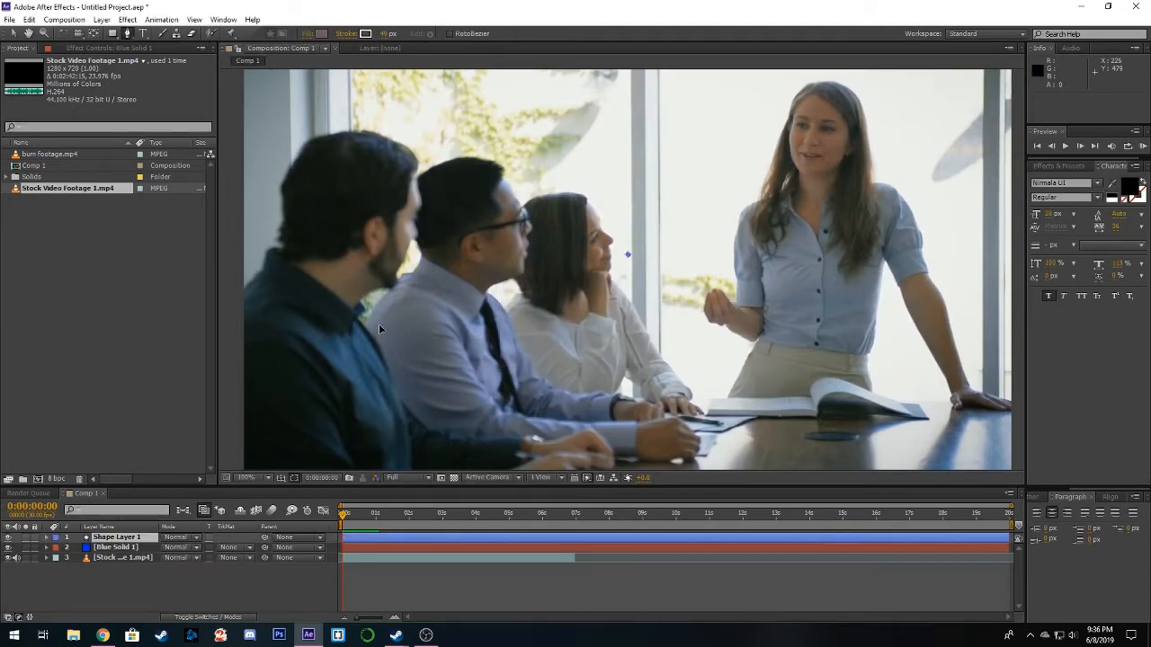
left_click(675, 322)
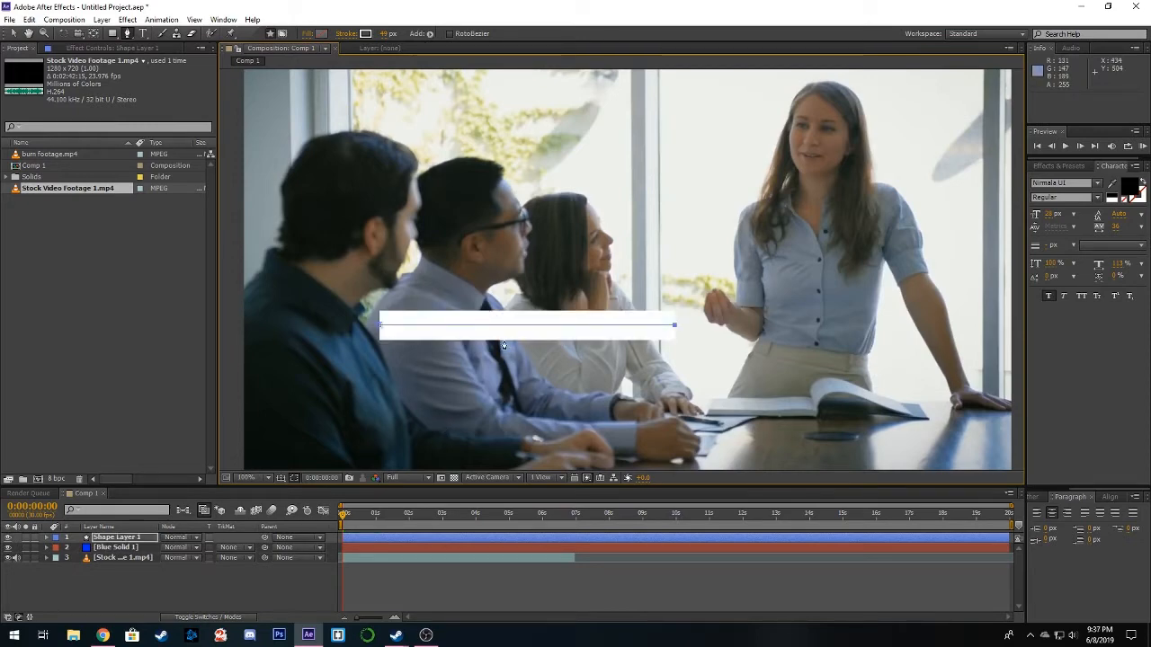
- Set the line's stroke width to 40 px and add Trim Paths to the shape layer, showing its settings
left_click_drag(388, 35, 383, 34)
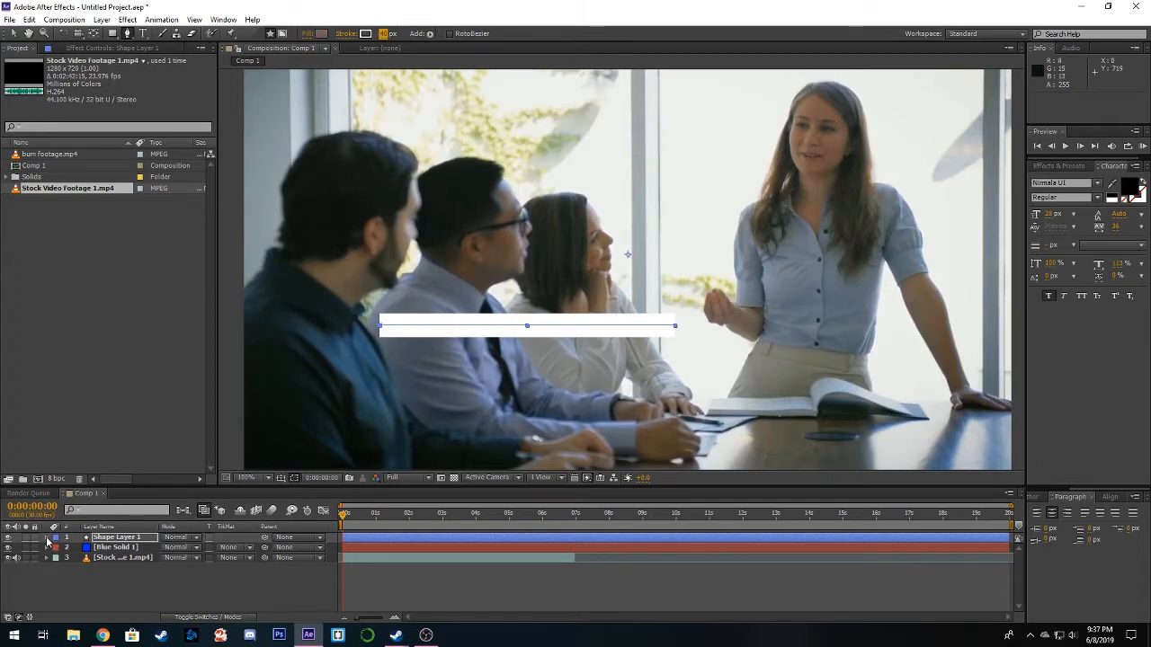
left_click(46, 538)
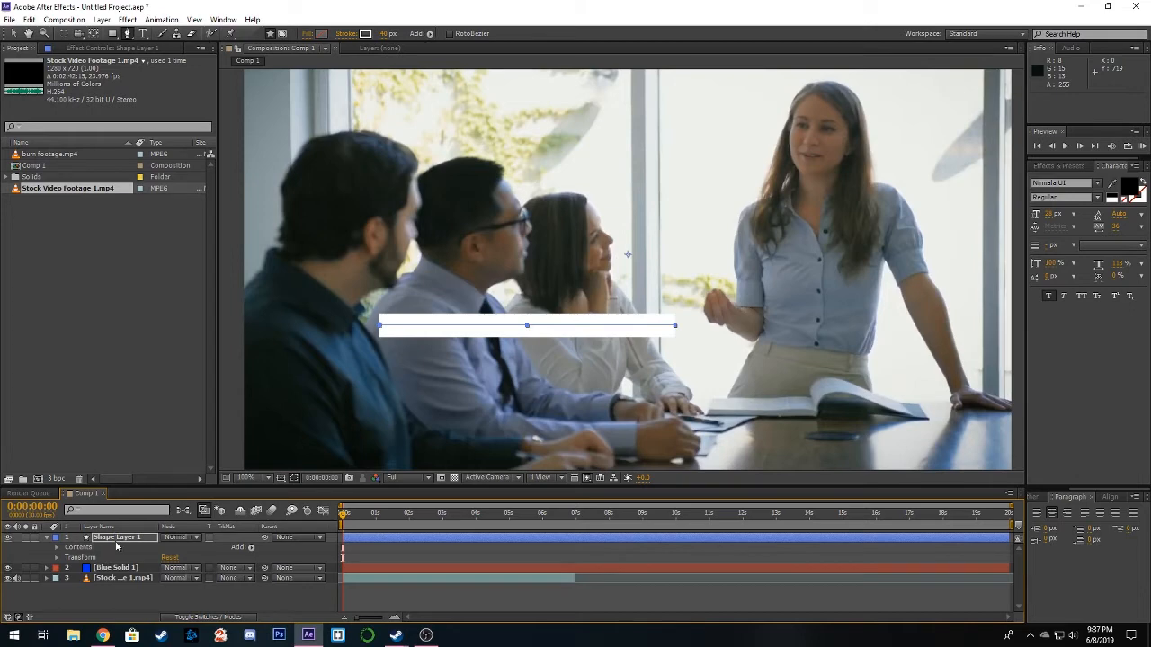
left_click(252, 549)
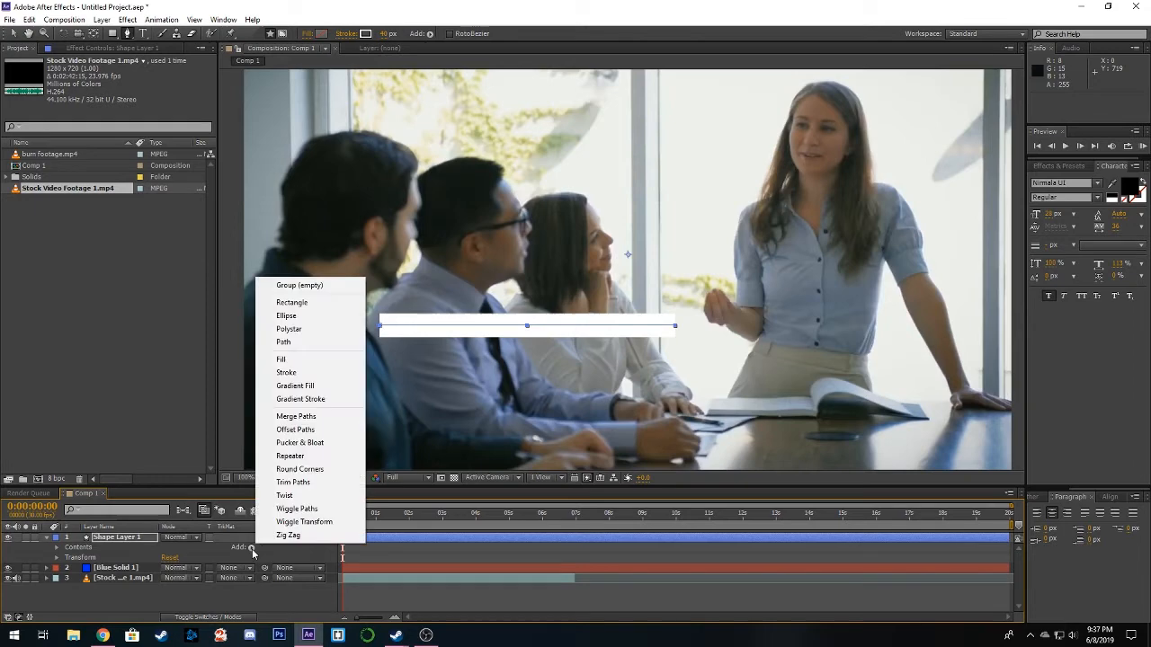
left_click(305, 485)
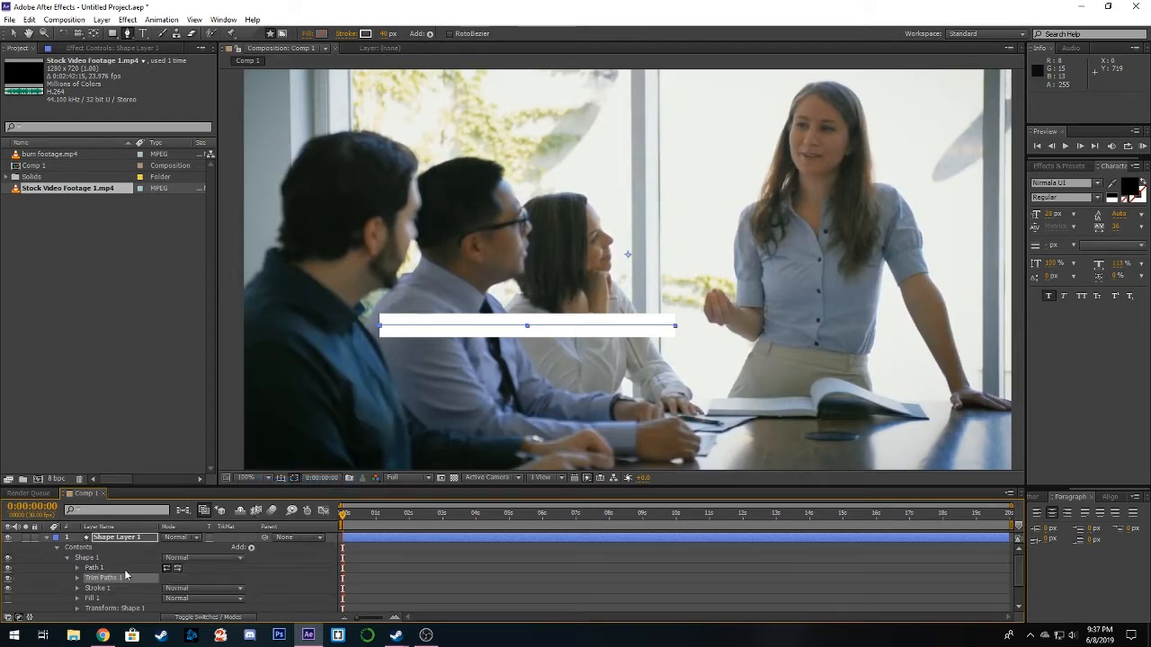
left_click(77, 578)
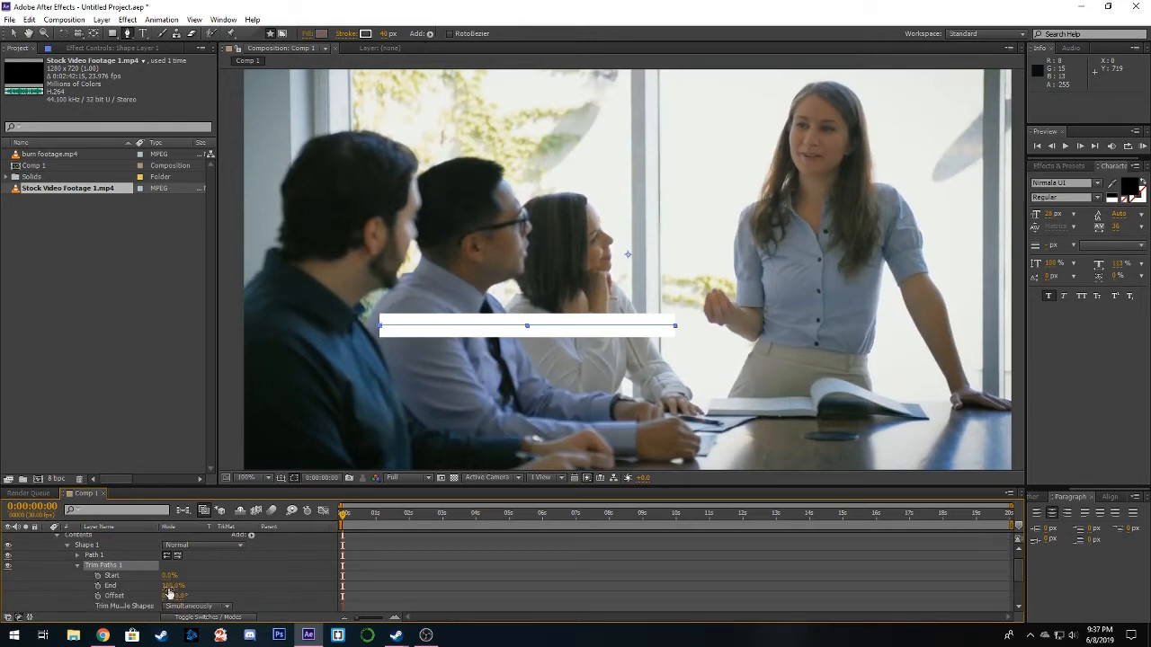
- Keyframe the line's Trim Paths Start and End at 0% at 0:00:00:00
left_click_drag(171, 586, 98, 587)
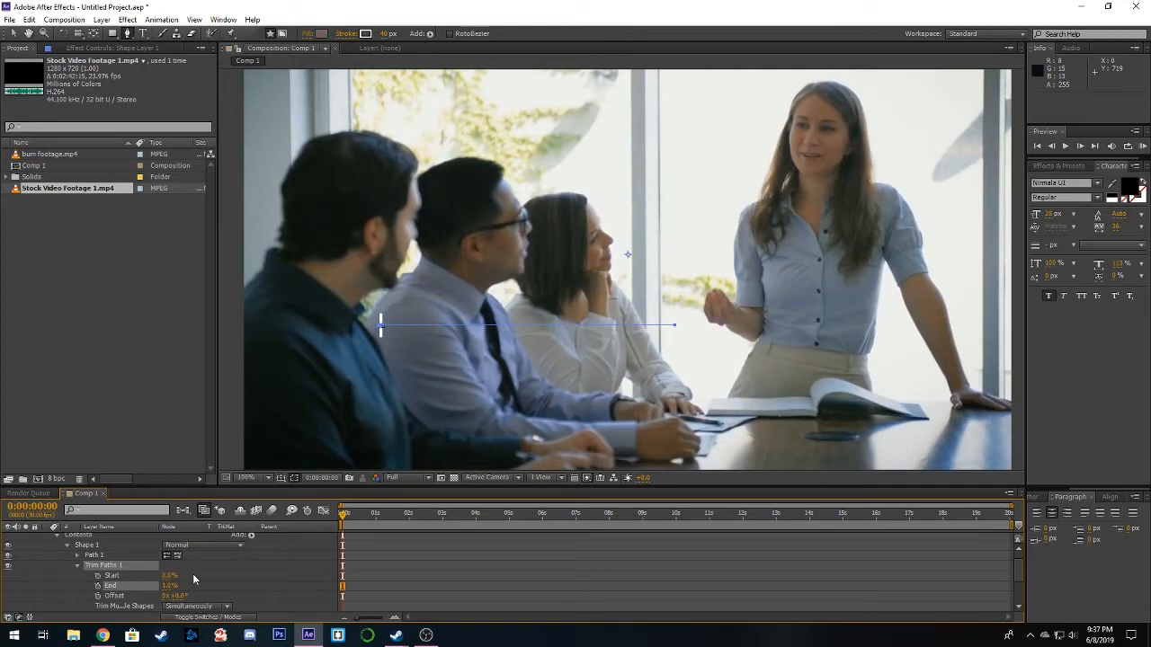
left_click(98, 576)
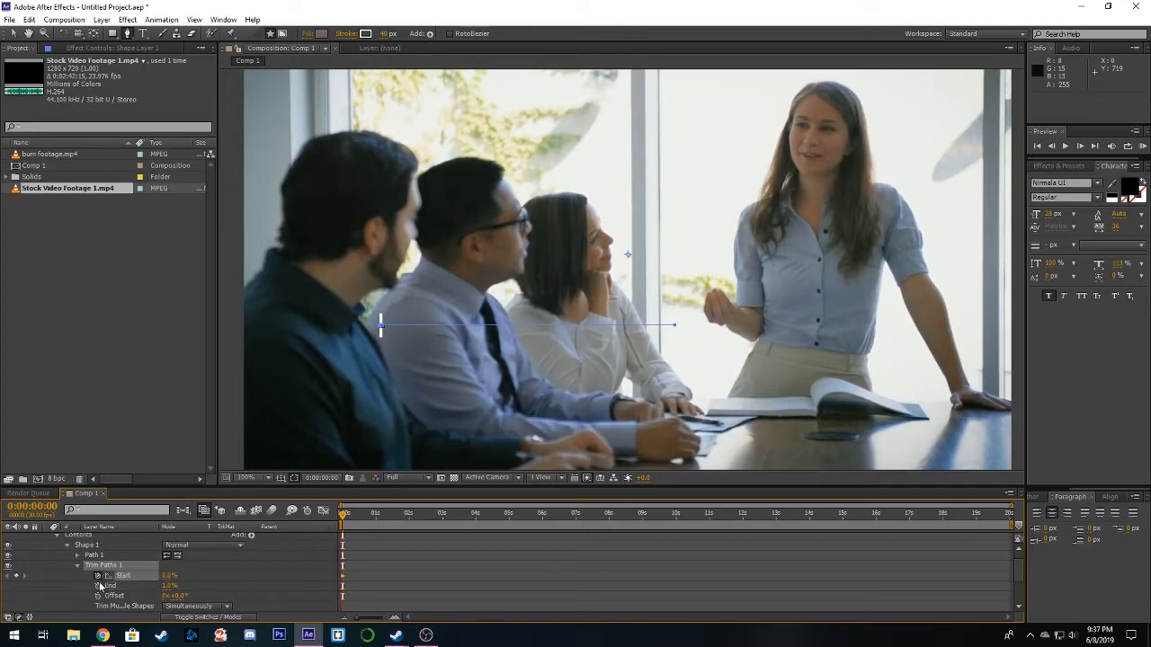
left_click(99, 585)
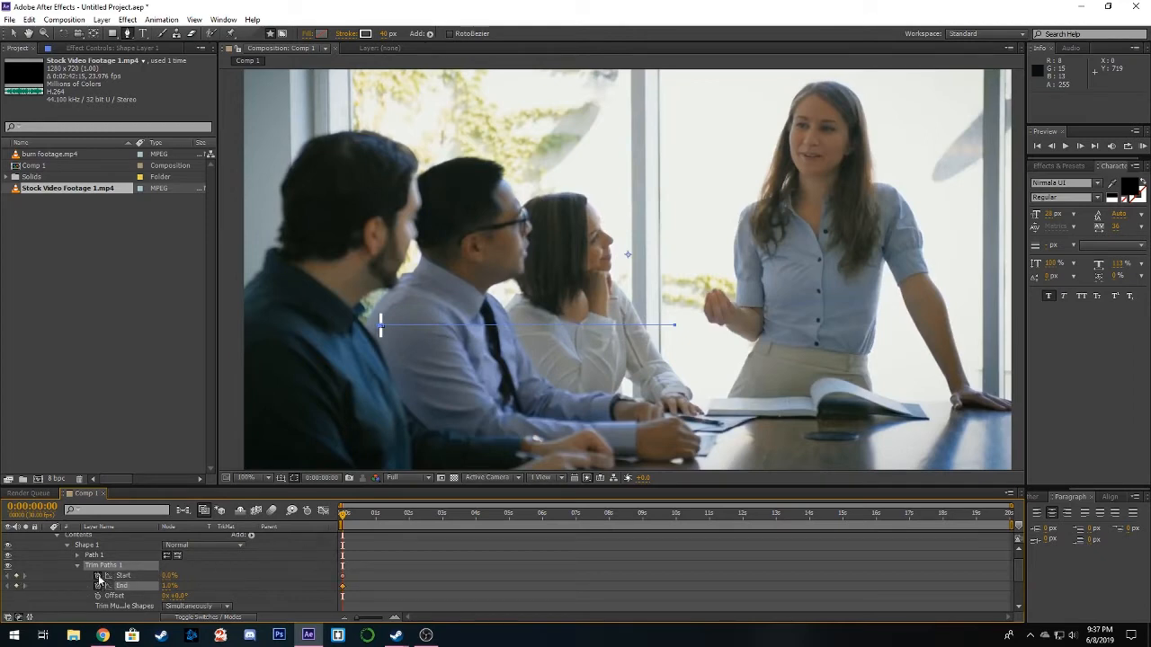
left_click_drag(174, 589, 155, 586)
- Keyframe the Trim Paths Start and End at 100% at 0:00:01:00
mouse_move(375, 514)
left_mouse_down()
mouse_move(392, 514)
mouse_move(376, 516)
left_mouse_up()
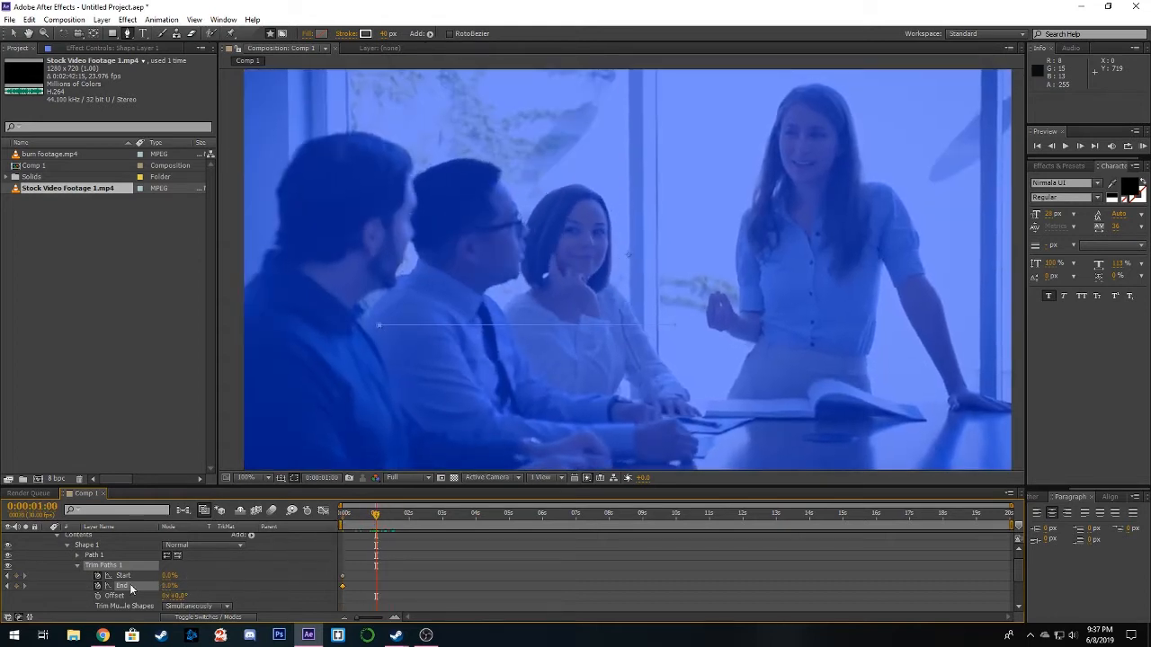
left_click_drag(169, 577, 253, 577)
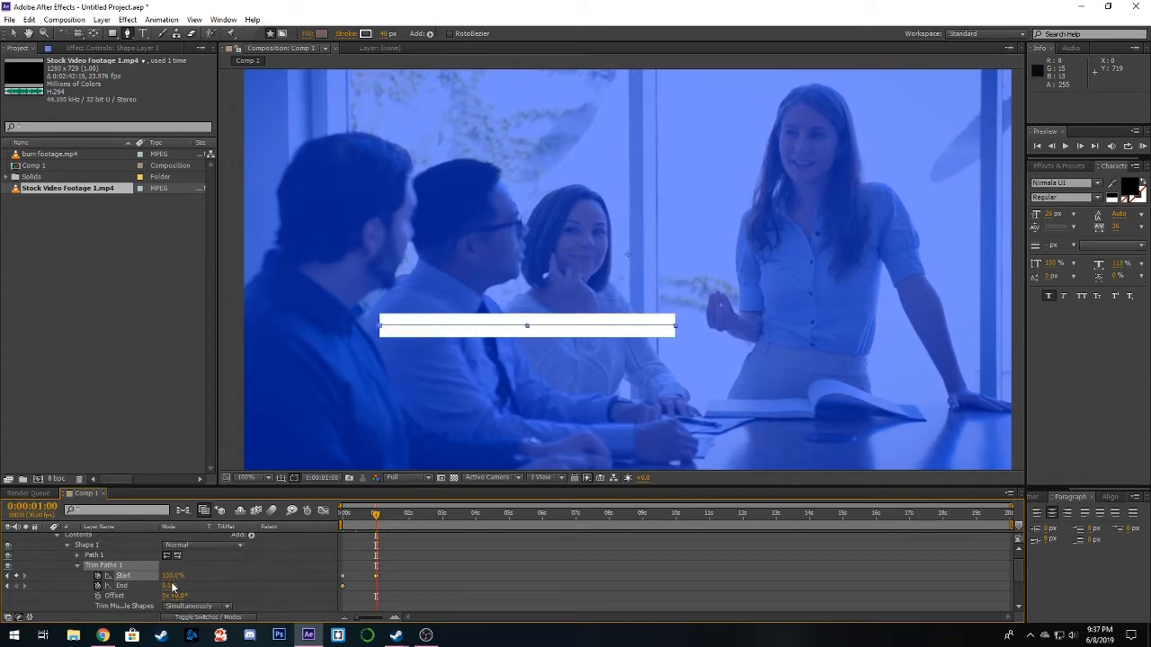
left_click_drag(175, 586, 271, 581)
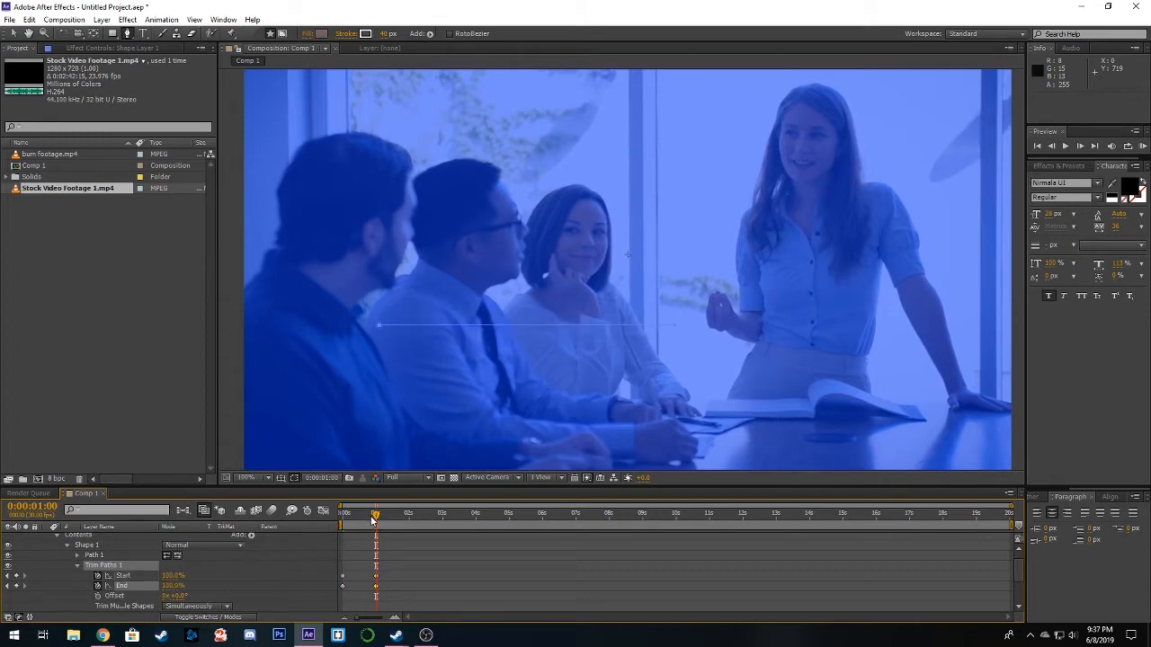
- Delay both Trim Paths End keyframes, placing the second at 0:00:01:22, return to 0:00:00:00 and collapse the shape layer
mouse_move(374, 515)
left_mouse_down()
mouse_move(345, 515)
mouse_move(358, 520)
left_mouse_up()
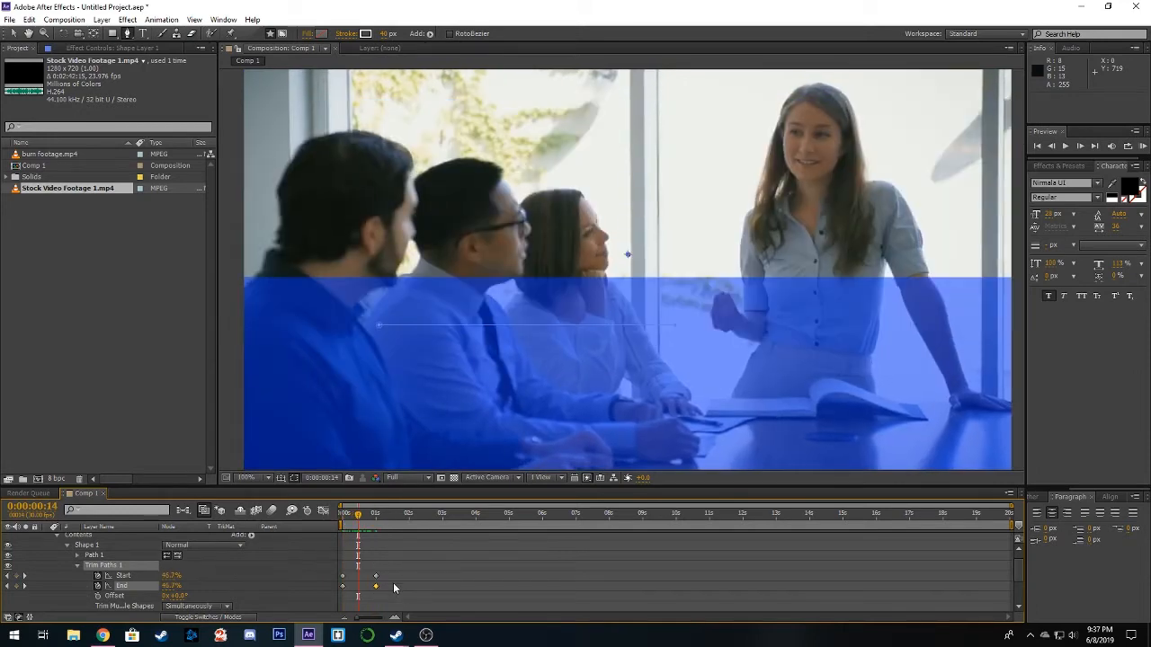
left_click_drag(407, 580, 337, 594)
left_click_drag(411, 585, 361, 591)
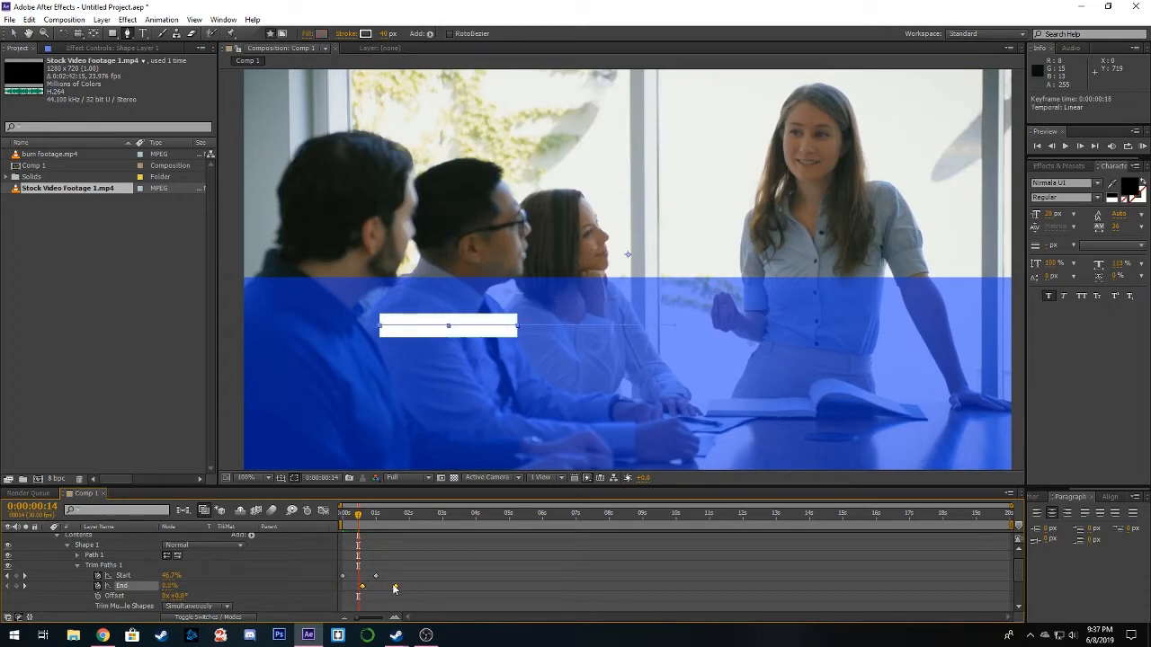
left_click_drag(397, 586, 409, 584)
mouse_move(363, 526)
left_mouse_down()
mouse_move(390, 528)
mouse_move(369, 528)
left_mouse_up()
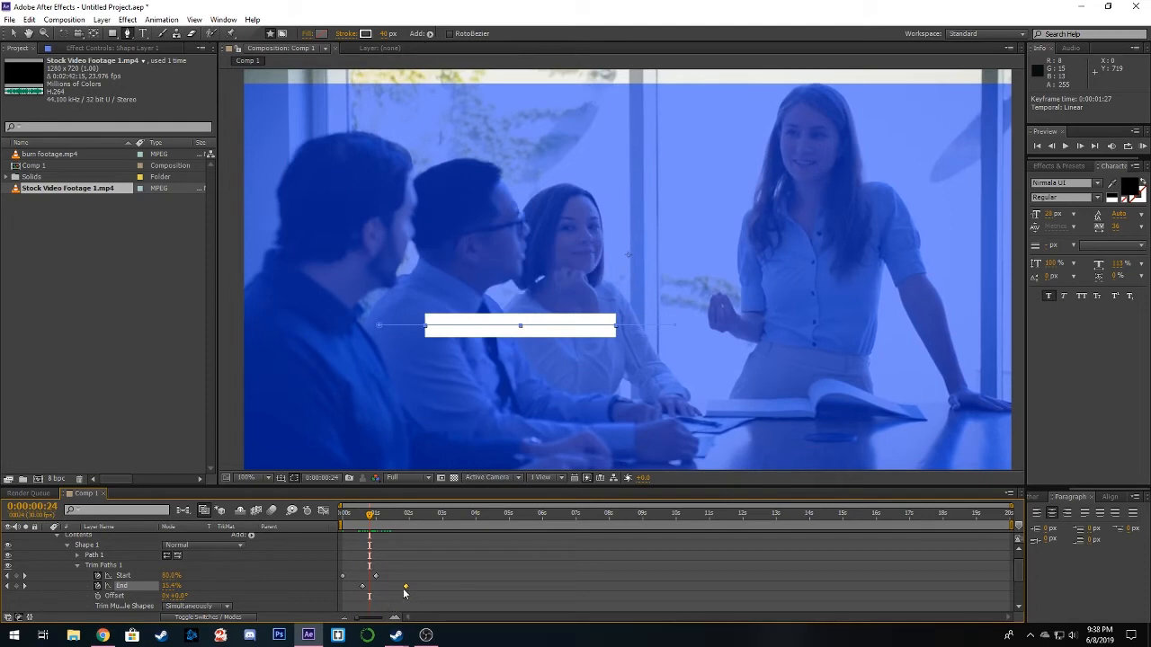
mouse_move(400, 590)
left_mouse_down()
mouse_move(373, 586)
mouse_move(400, 585)
left_mouse_up()
left_click_drag(369, 516, 341, 544)
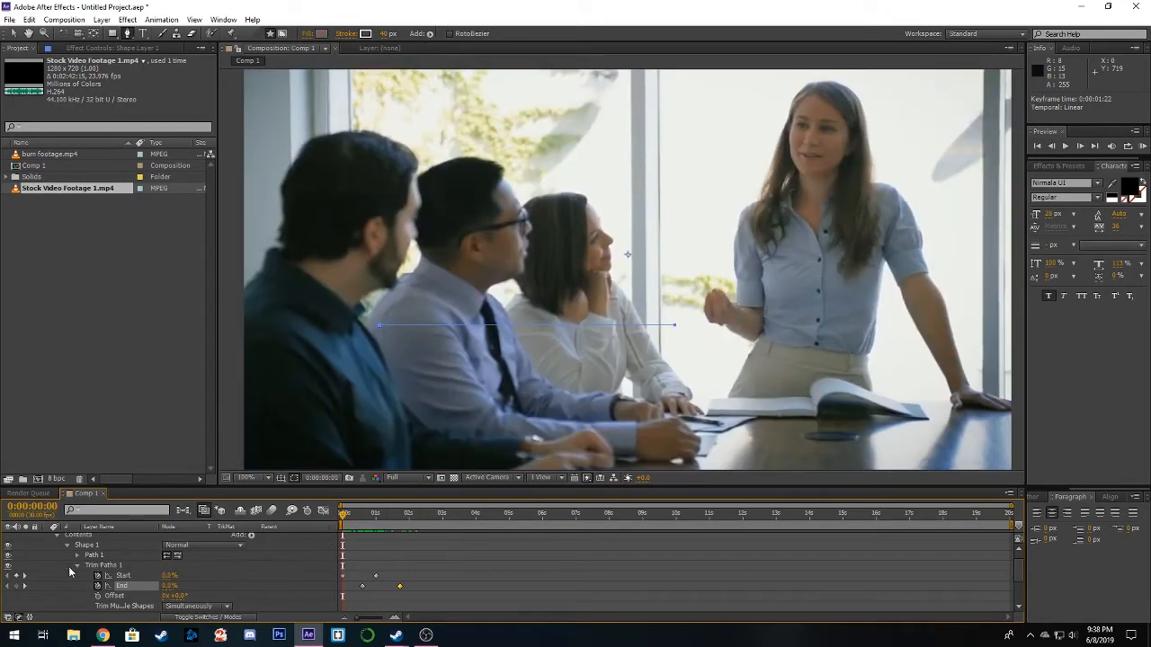
scroll(54, 540, "up", 1)
left_click(47, 538)
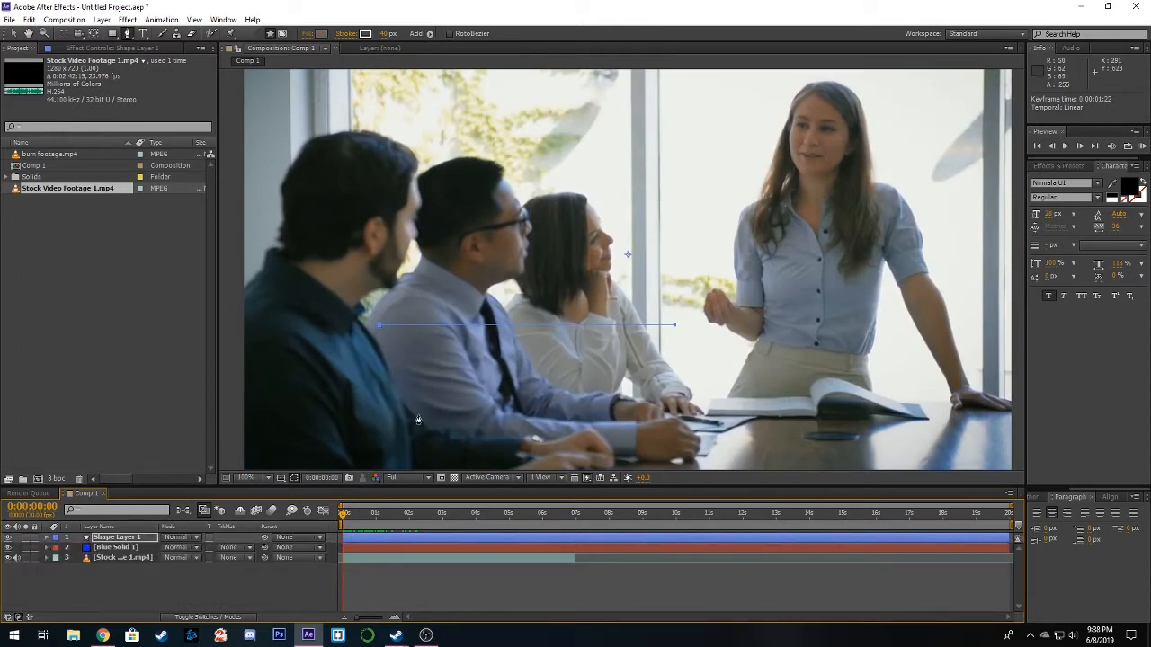
- Move the line down and left so it runs from the front man's chest to the seated people's hands, and go to 0:00:00:25
left_click(17, 34)
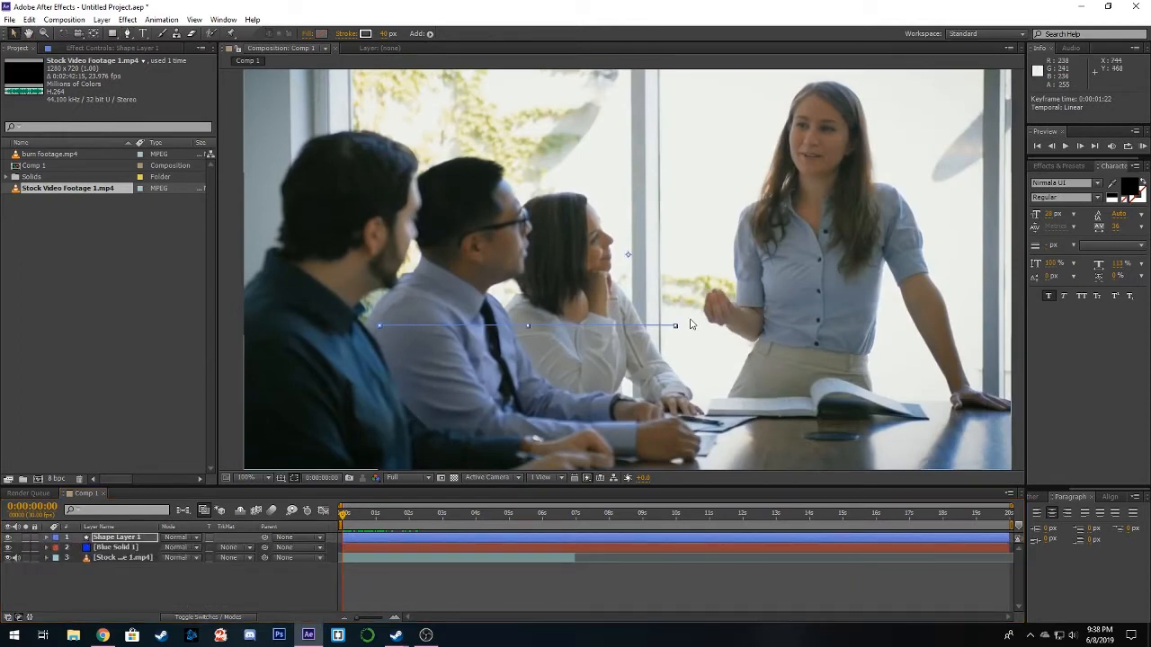
left_click_drag(629, 262, 604, 90)
scroll(642, 333, "up", 2)
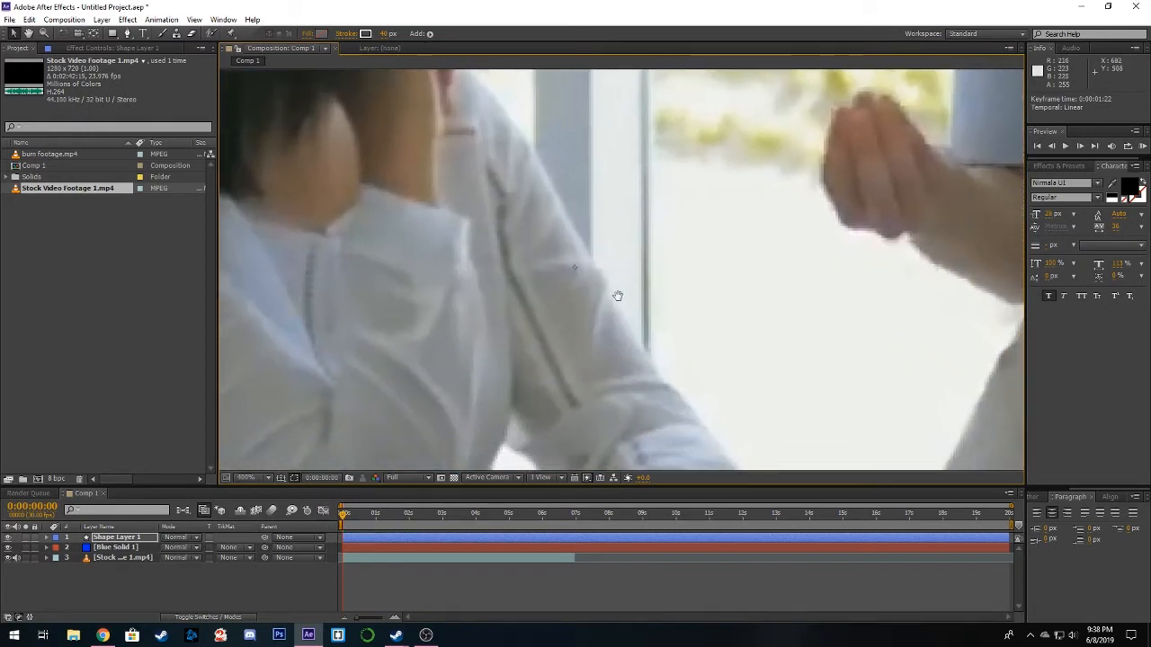
left_click_drag(617, 296, 620, 171)
mouse_move(691, 342)
left_mouse_down()
mouse_move(749, 323)
mouse_move(689, 360)
left_mouse_up()
scroll(688, 338, "down", 4)
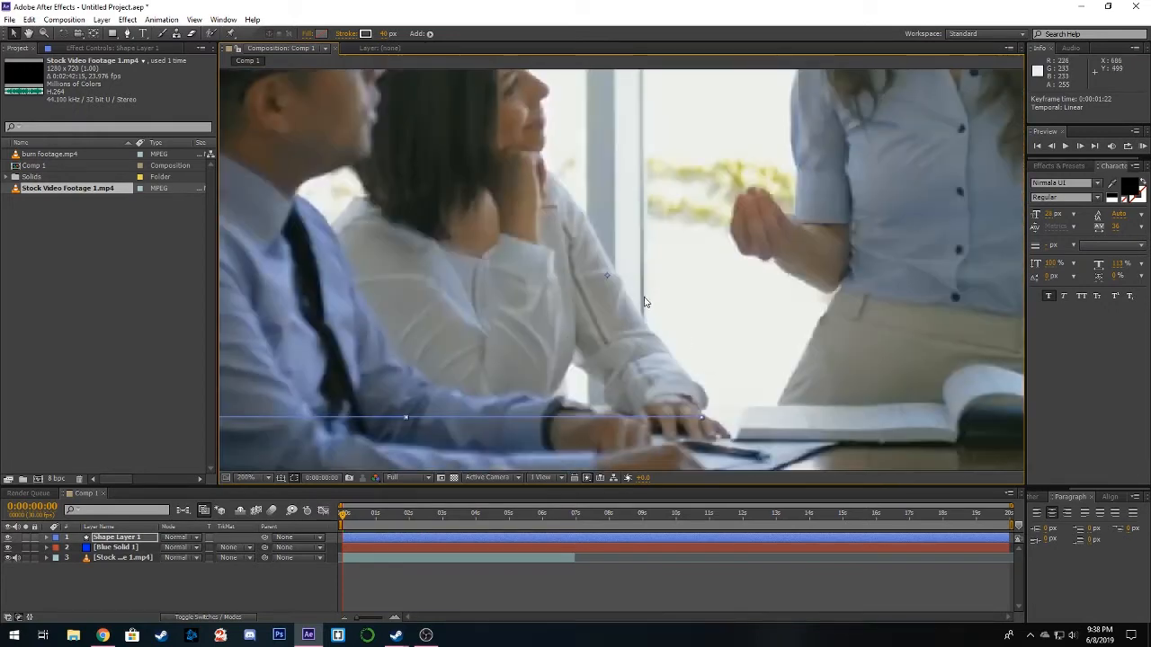
scroll(588, 275, "up", 5)
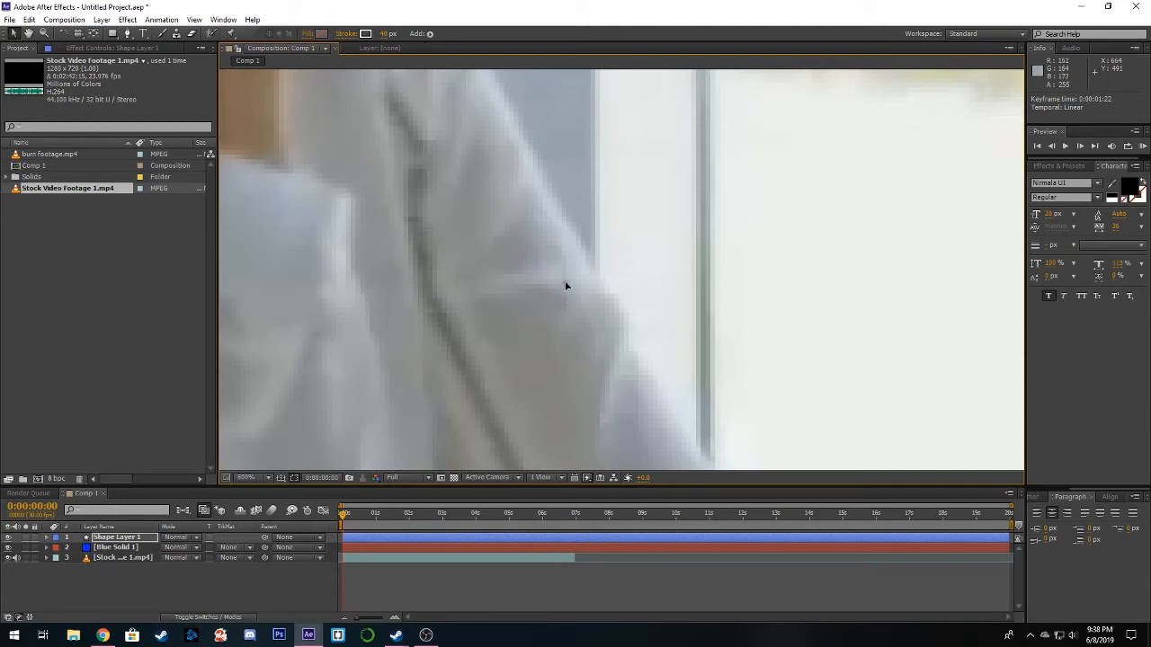
scroll(570, 325, "down", 6)
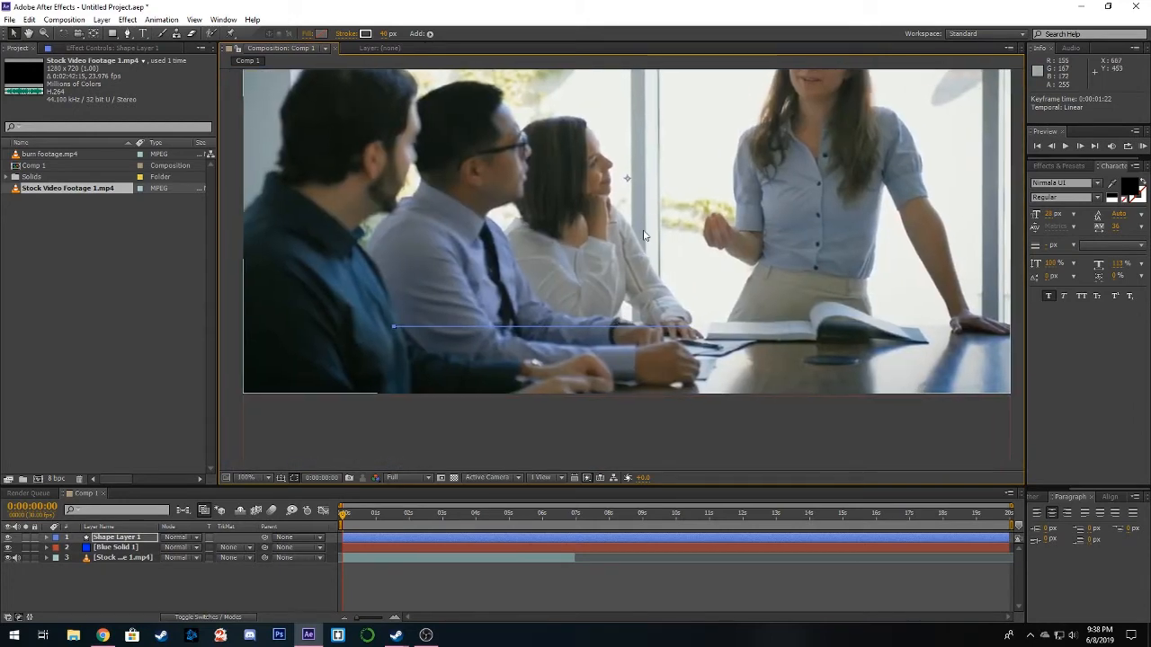
left_click_drag(643, 257, 582, 263)
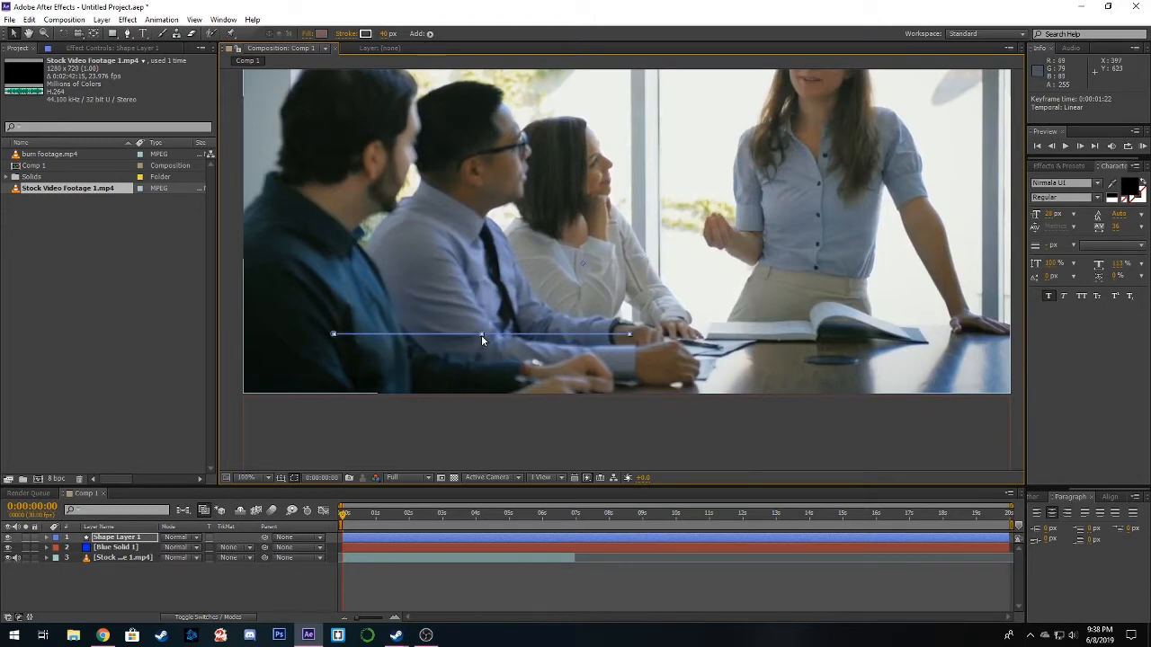
mouse_move(481, 334)
left_mouse_down()
mouse_move(503, 293)
mouse_move(530, 336)
mouse_move(565, 197)
mouse_move(540, 349)
mouse_move(423, 293)
mouse_move(467, 327)
mouse_move(504, 215)
mouse_move(499, 190)
mouse_move(496, 337)
left_mouse_up()
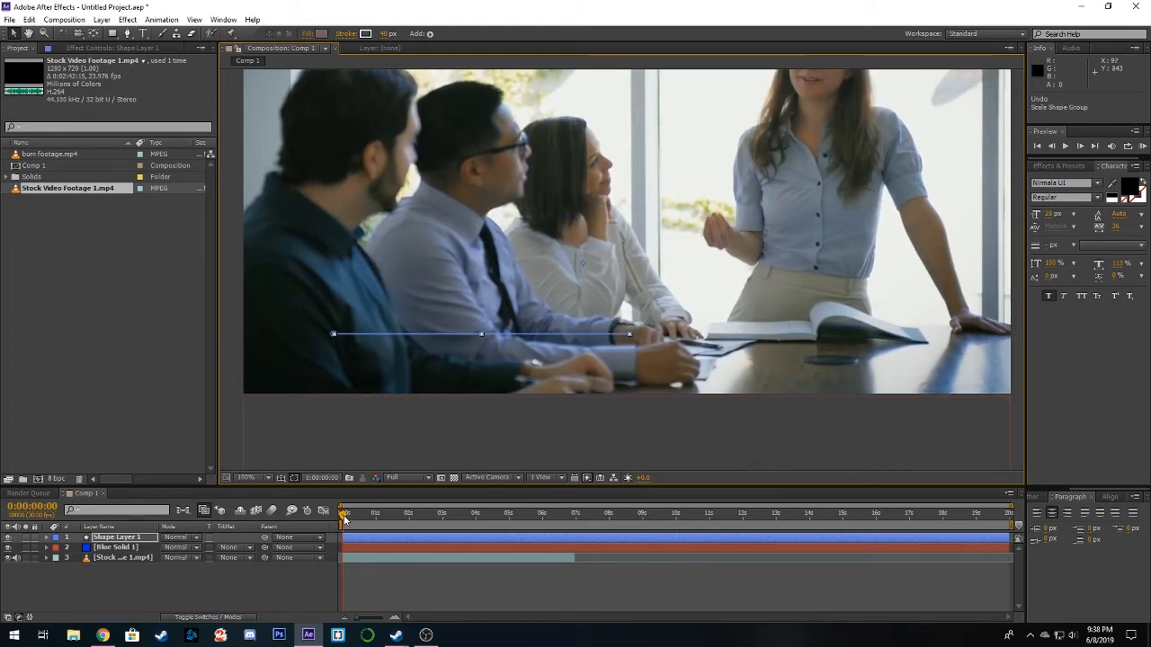
left_click_drag(345, 519, 371, 519)
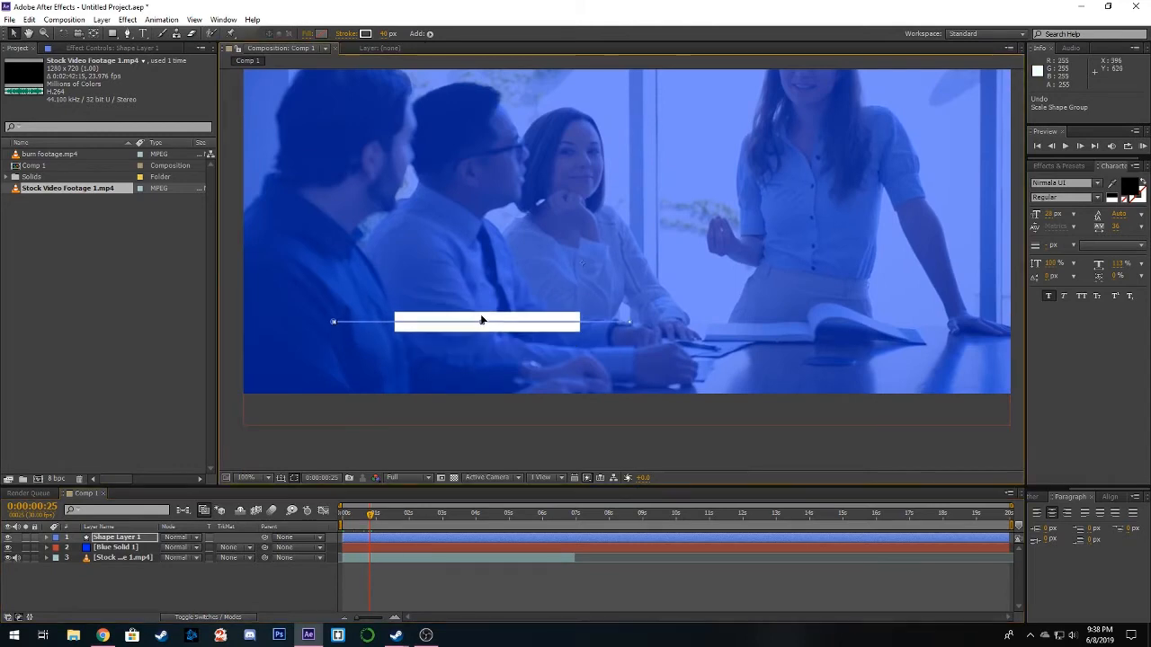
left_click_drag(480, 320, 482, 288)
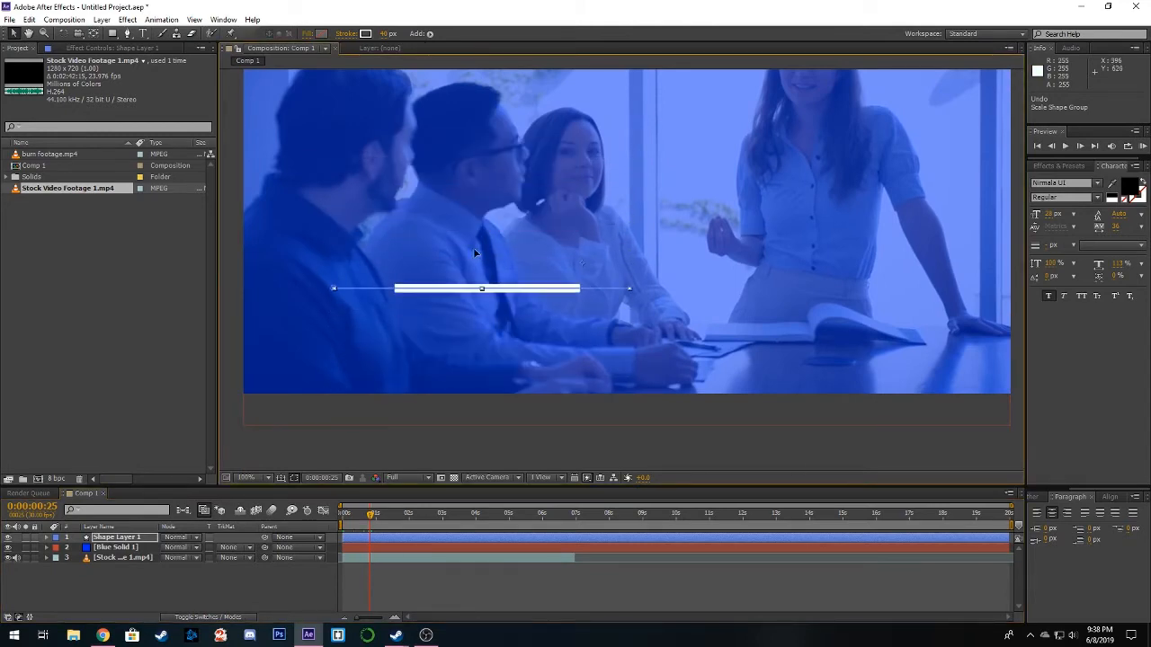
left_click_drag(474, 249, 483, 317)
key("ctrl+z")
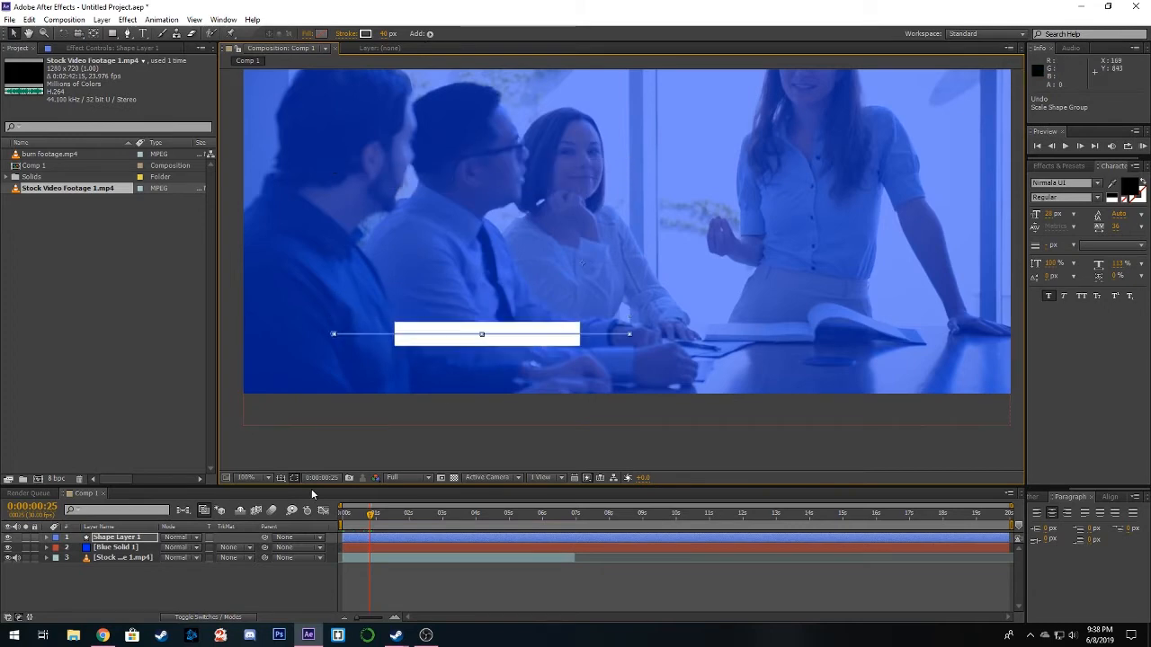
- Duplicate the line's shape layer and move the copy to about 1097, 256, across the standing woman's waist
left_click(141, 582)
left_click(132, 539)
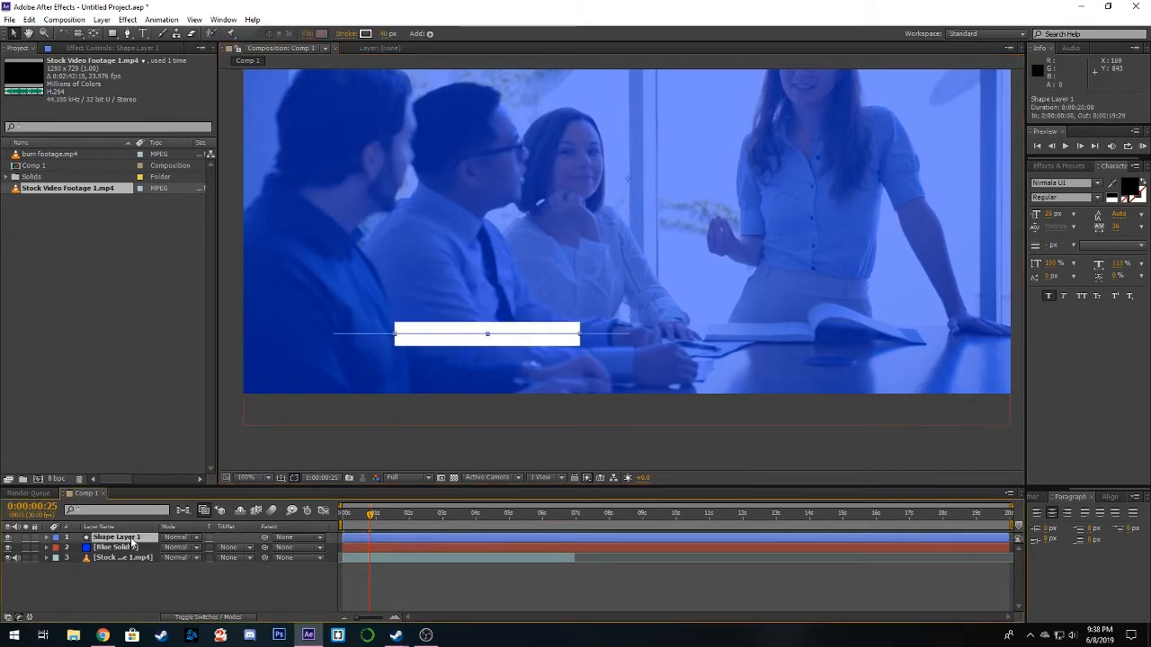
key("ctrl+d")
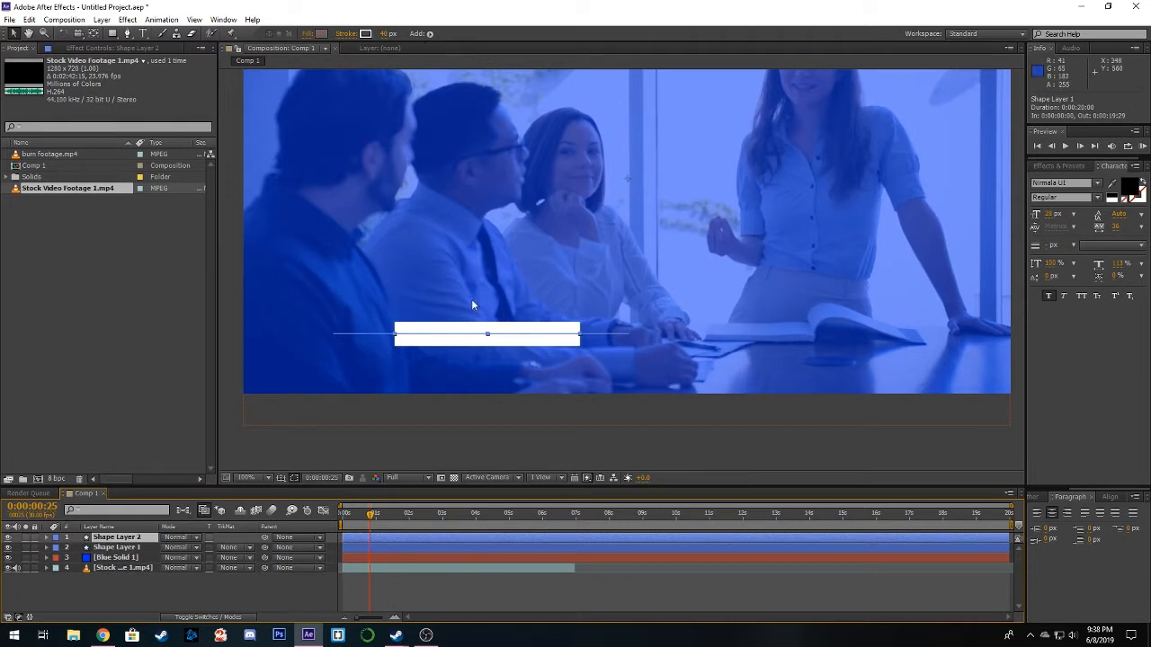
left_click_drag(626, 179, 902, 117)
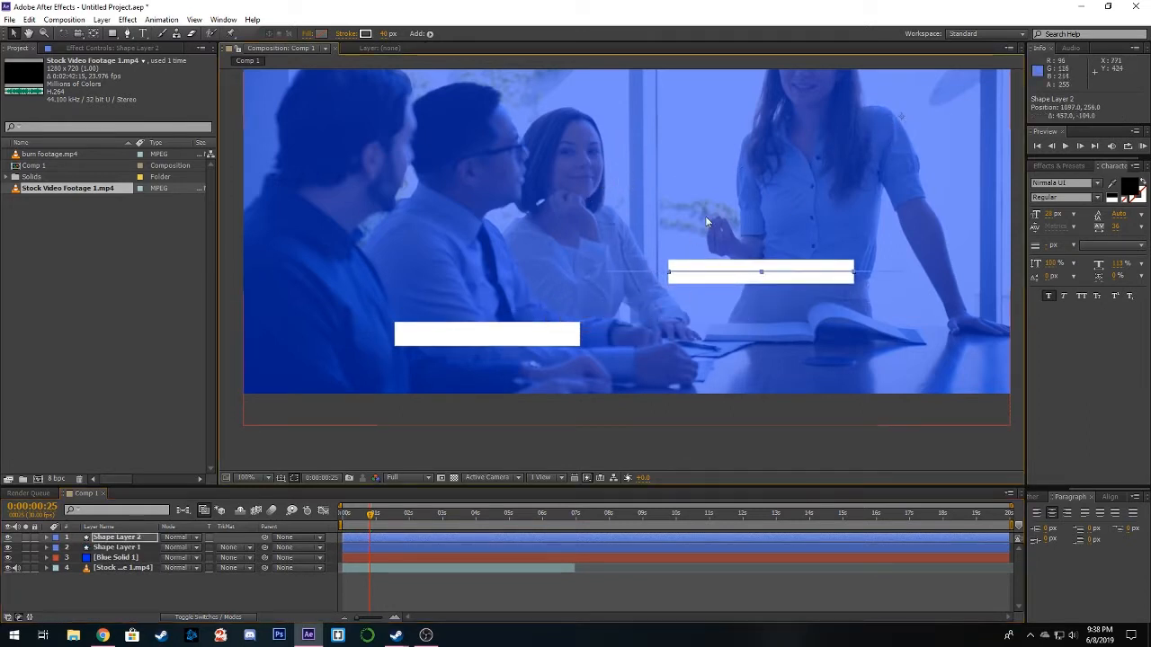
- Duplicate the second line layer and move the new copy to about 553, -187, above the seated men's heads
key("ctrl+d")
left_click_drag(728, 205, 639, 310)
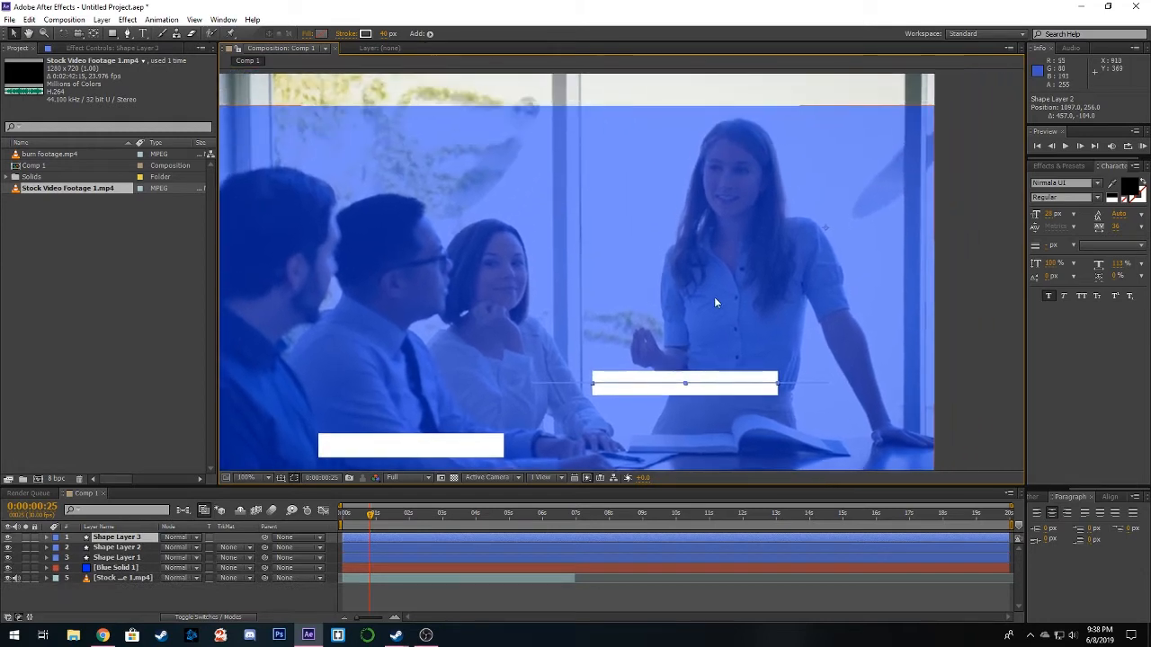
left_click(438, 539)
left_click_drag(725, 282, 693, 322)
left_click_drag(683, 423, 357, 158)
left_click_drag(471, 12, 470, 9)
left_click_drag(457, 214, 626, 164)
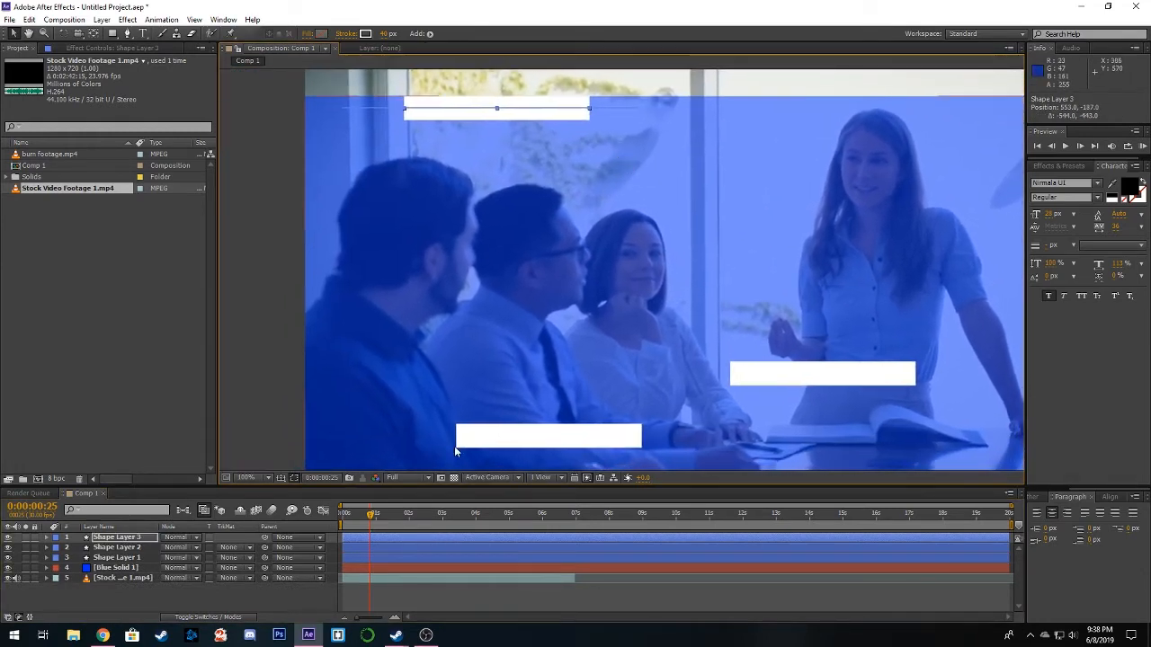
- Duplicate the line layer above the seated men's heads and change the copy's stroke color to bright cyan
key("ctrl+d")
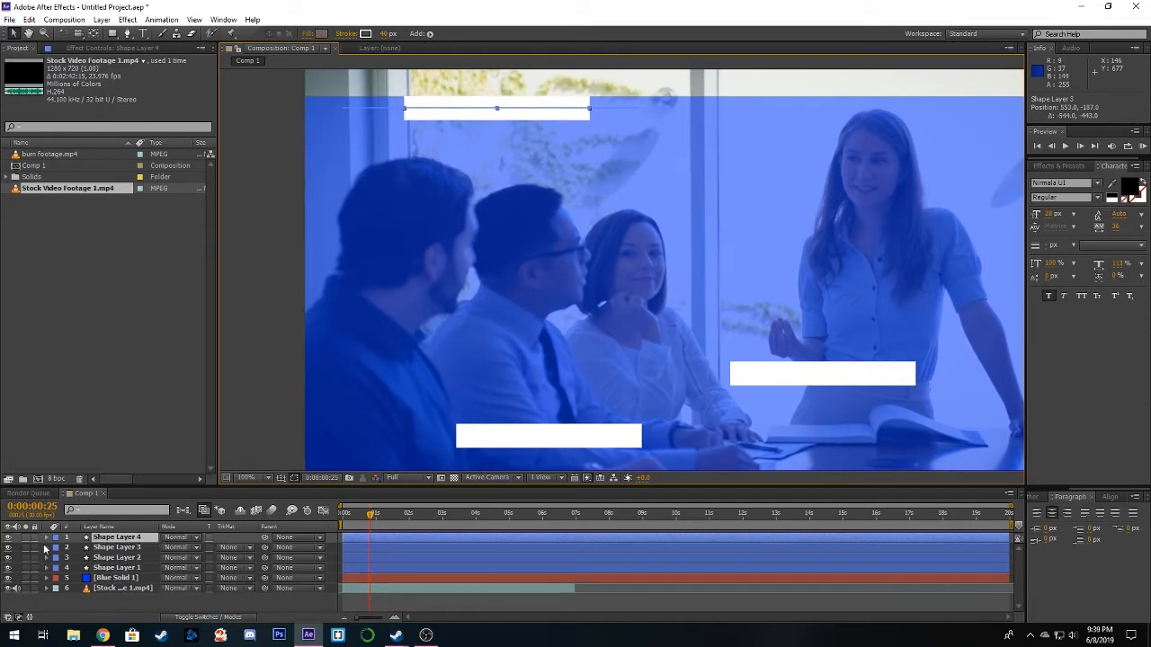
left_click(47, 537)
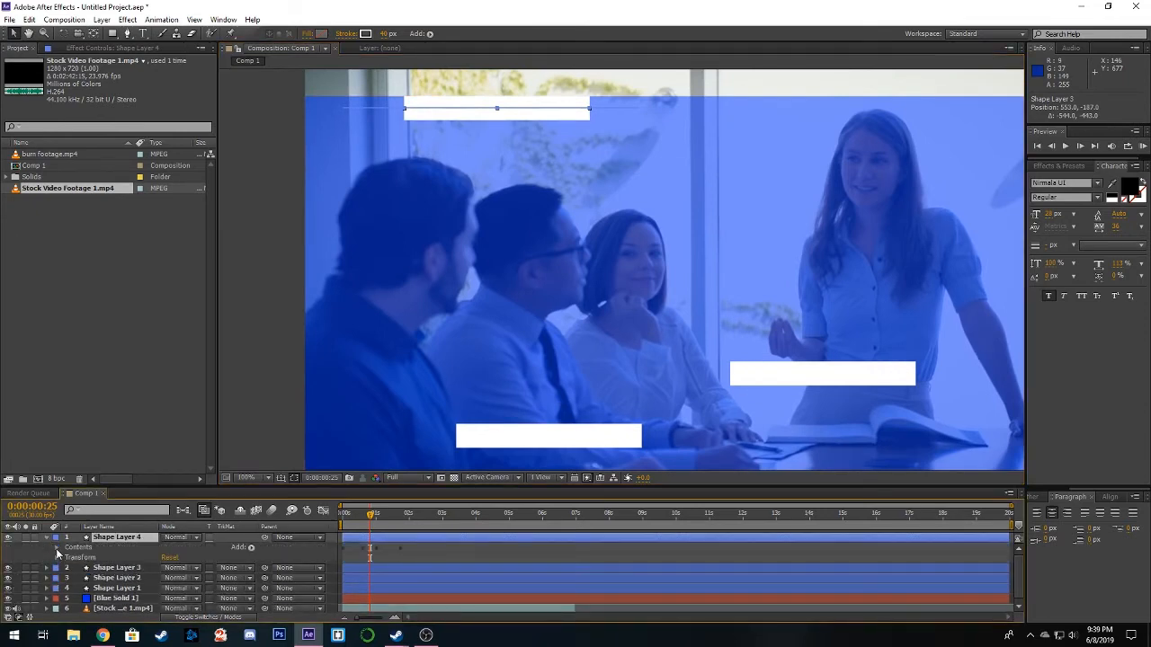
left_click(56, 548)
left_click(65, 558)
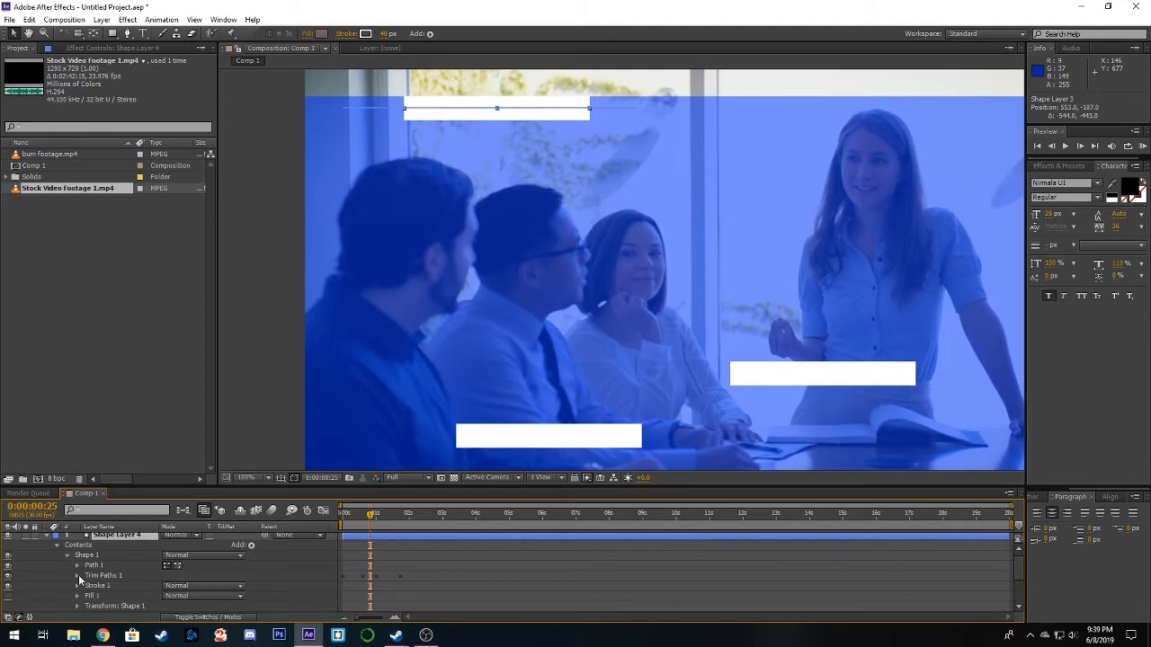
left_click(78, 586)
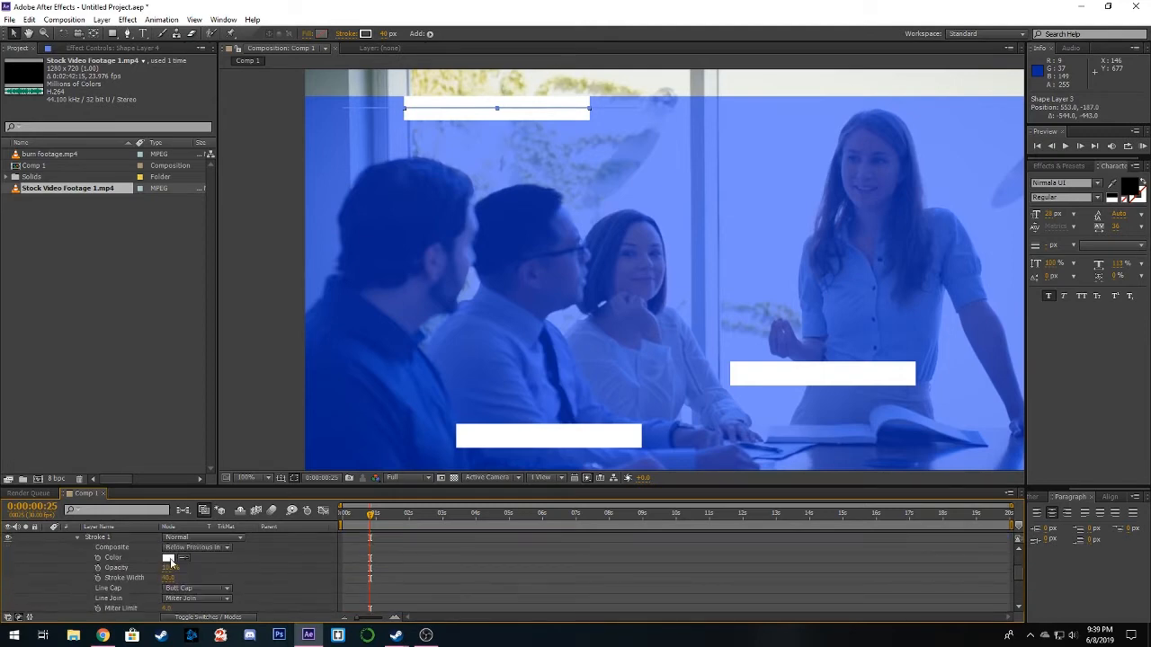
left_click(168, 559)
left_click(864, 397)
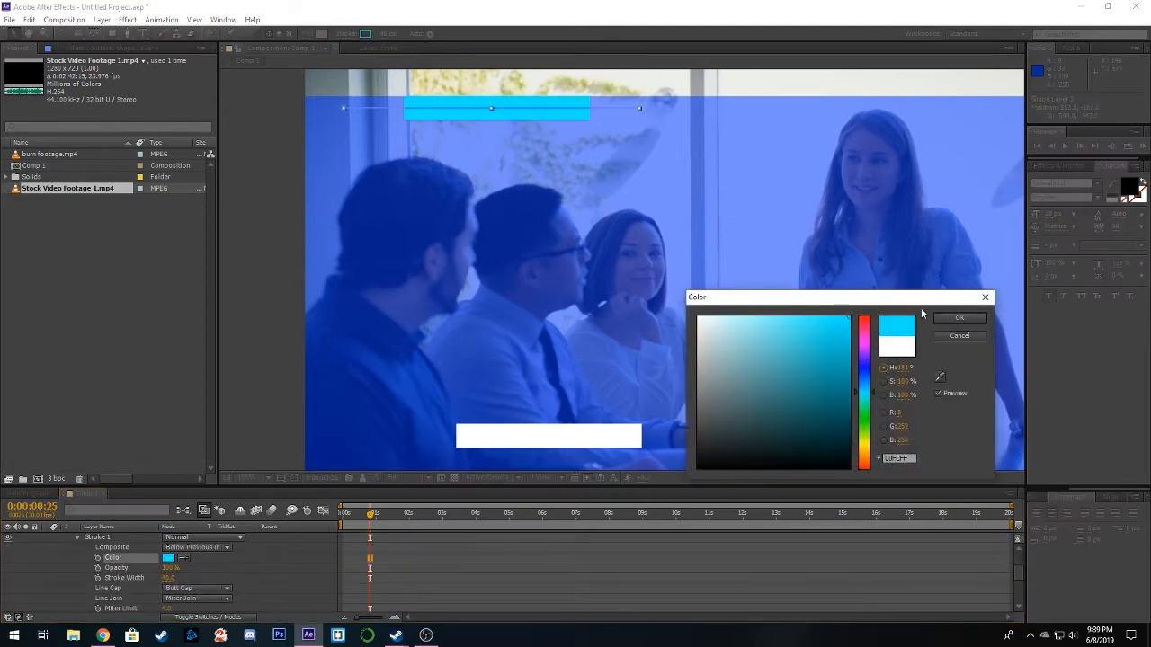
left_click(959, 320)
scroll(77, 558, "up", 3)
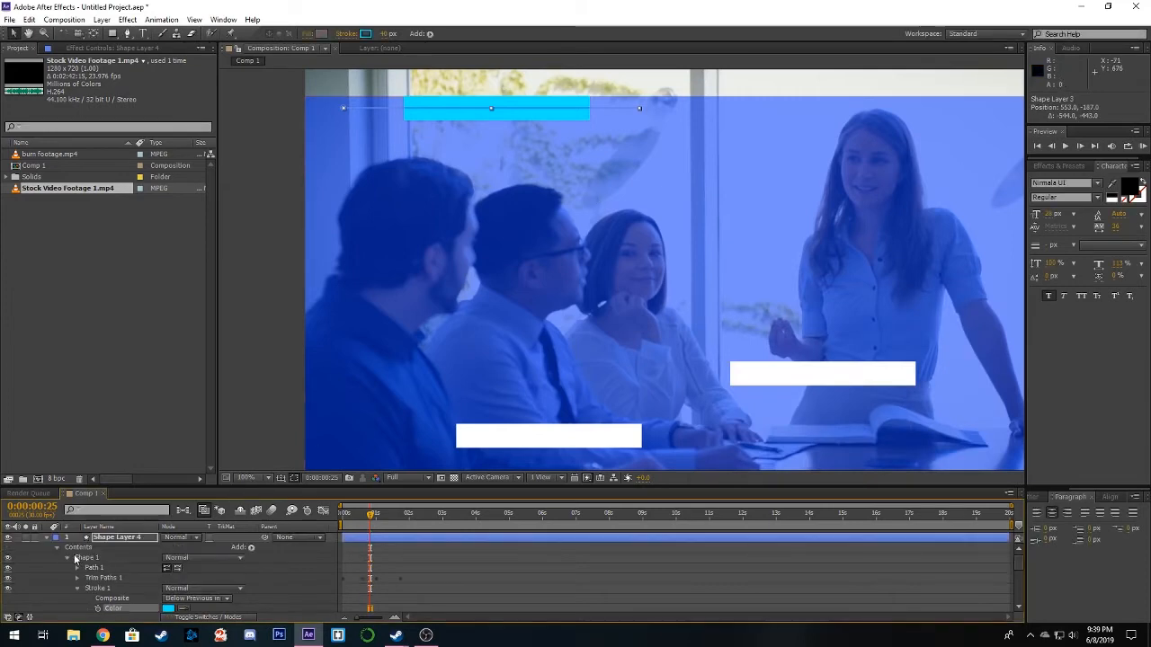
left_click(49, 538)
- Duplicate the cyan line layer and move the new copy to about 1257, 387, across the table beside the open book
left_click(124, 540)
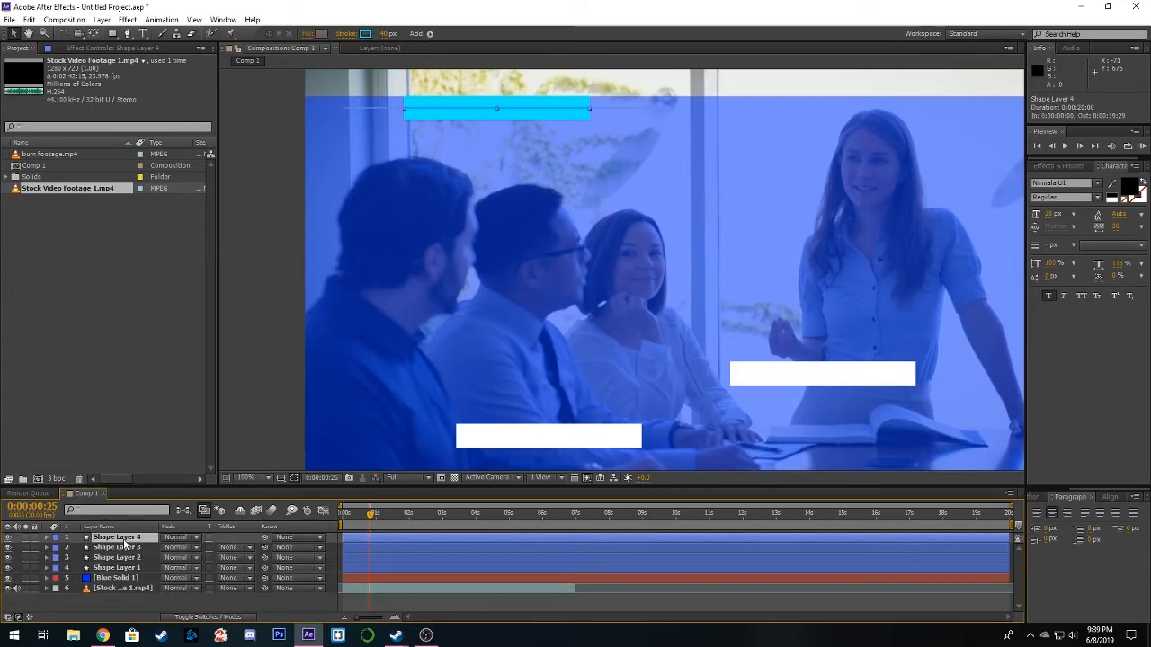
key("ctrl+d")
left_click_drag(637, 143, 567, 165)
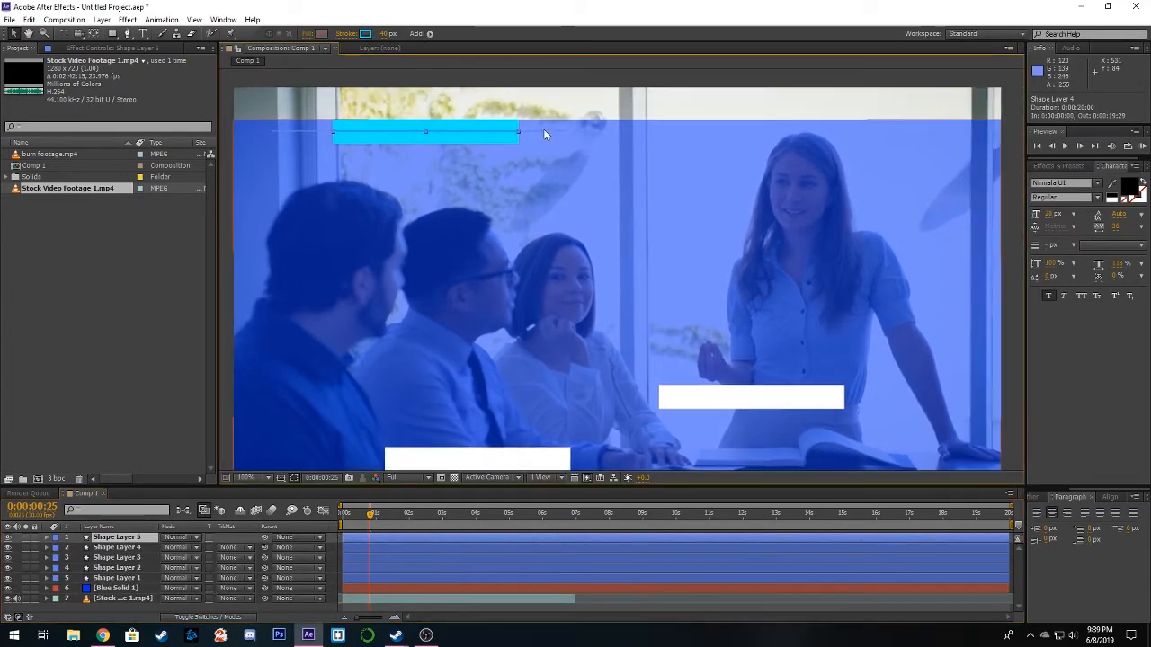
scroll(538, 135, "down", 1)
left_click_drag(604, 122, 793, 277)
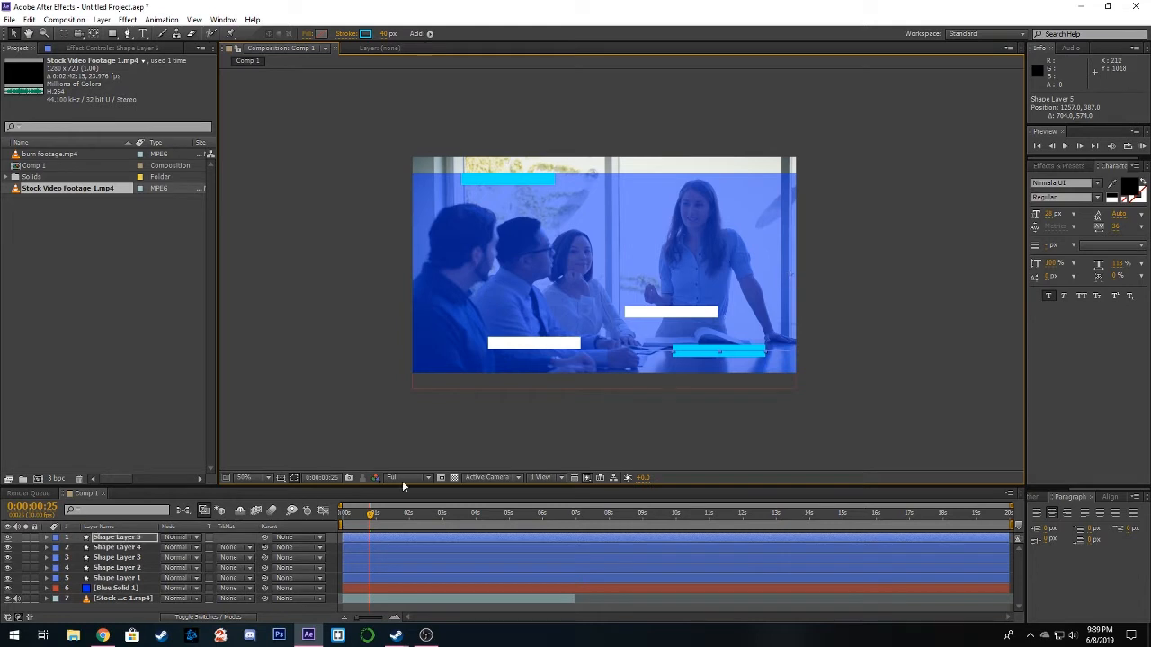
- Move the original cyan line on Shape Layer 4 to about 1229, -215, above the standing woman's head
left_click(390, 546)
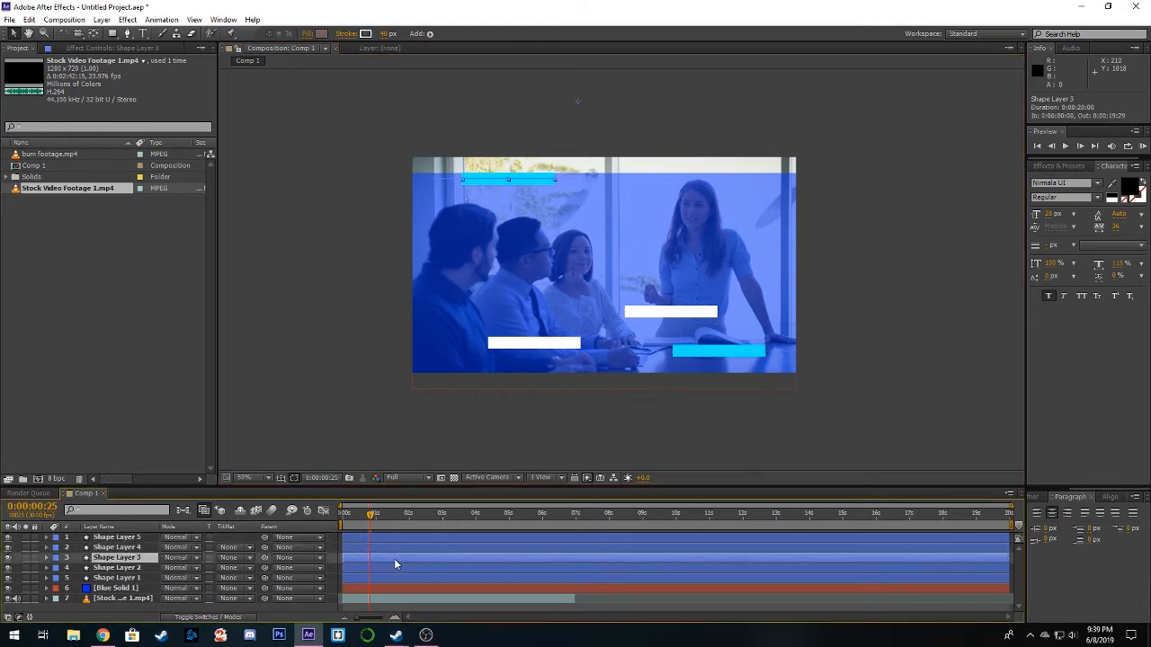
left_click(394, 559)
left_click(405, 549)
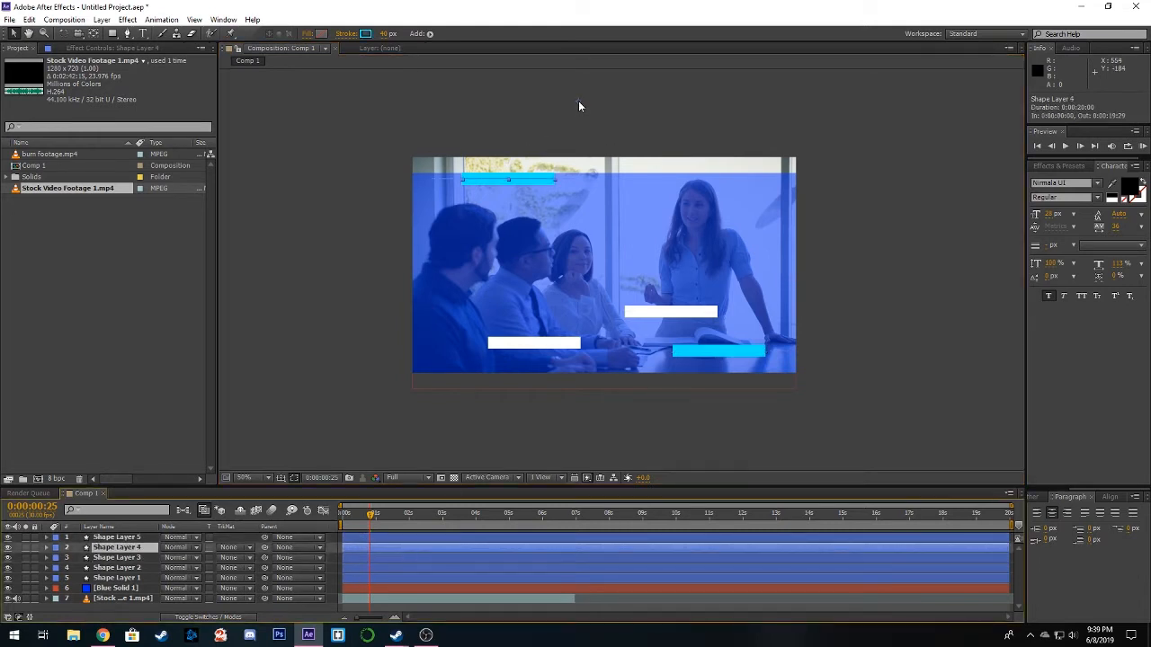
left_click_drag(578, 106, 780, 94)
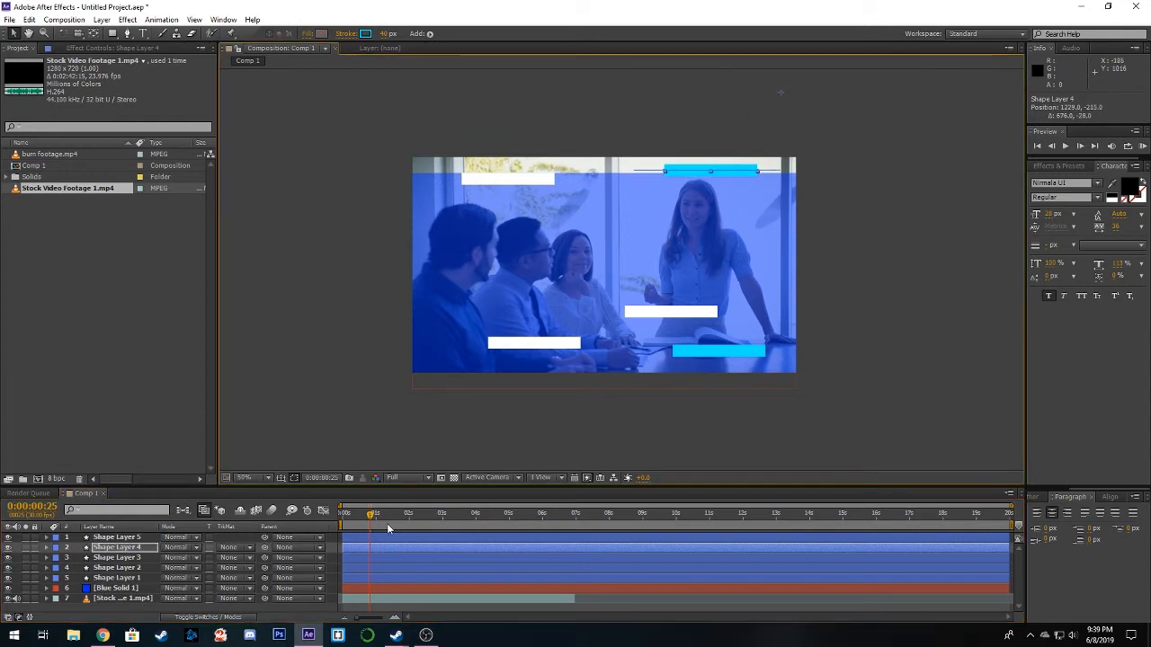
- Duplicate the cyan line on the table and move the copy above the seated people's heads, near the window frame
left_click(399, 536)
key("ctrl+d")
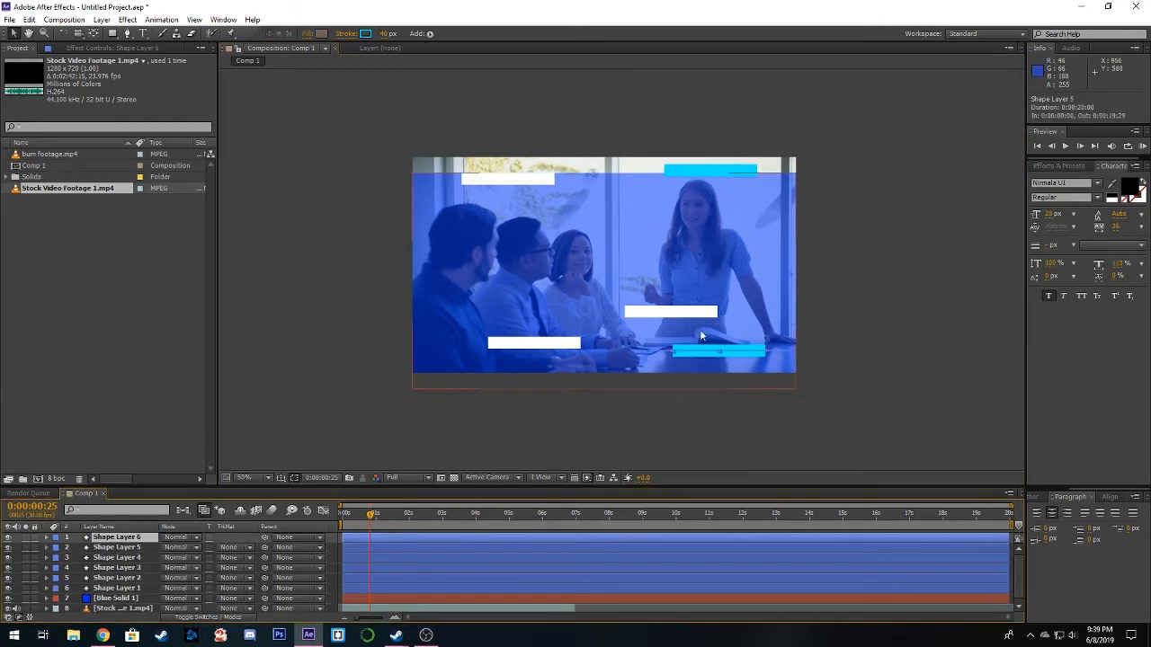
left_click_drag(790, 271, 686, 129)
- Stagger the start times of the line layers, starting Shape Layer 1 at 0:00:00:05, and preview the animation
left_click_drag(371, 515, 380, 587)
key("space")
left_click_drag(361, 514, 377, 534)
key("space")
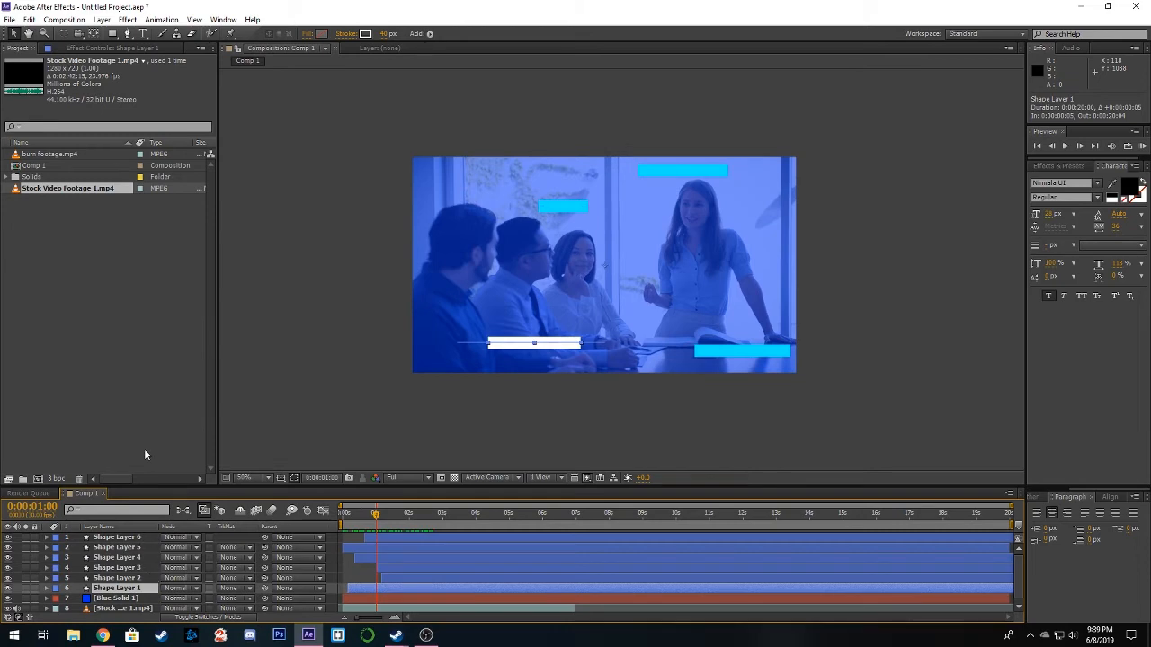
- Create a text layer reading COMPANY in the composition and return to the Selection tool
scroll(383, 250, "up", 1)
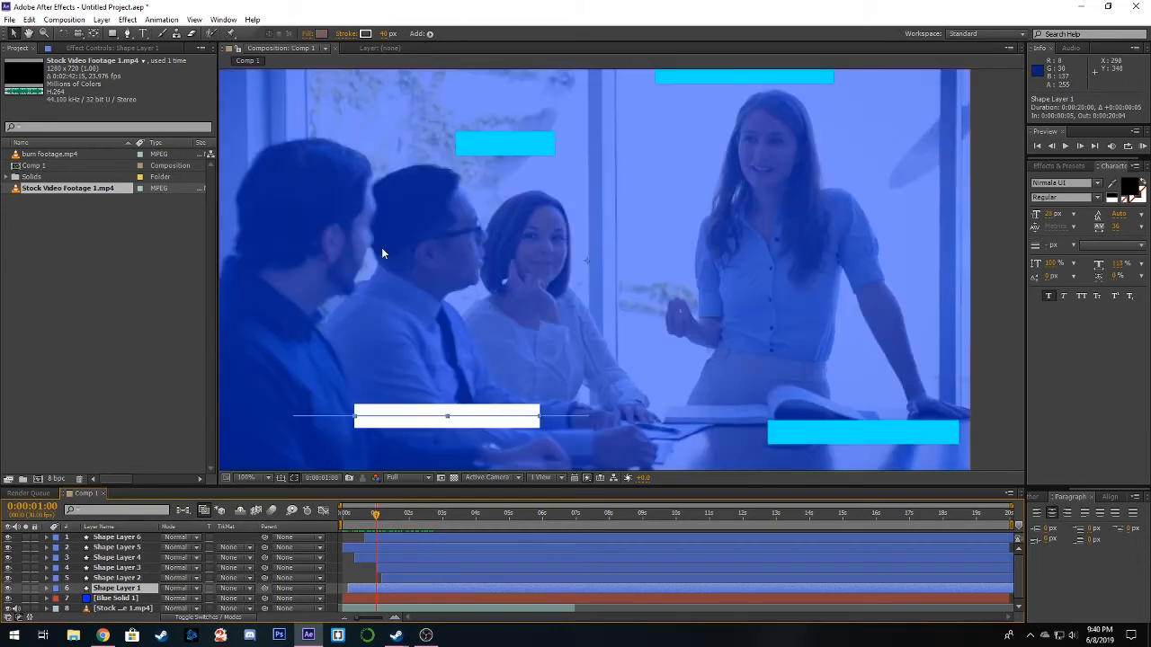
scroll(383, 250, "down", 1)
scroll(385, 253, "up", 1)
left_click_drag(385, 250, 415, 265)
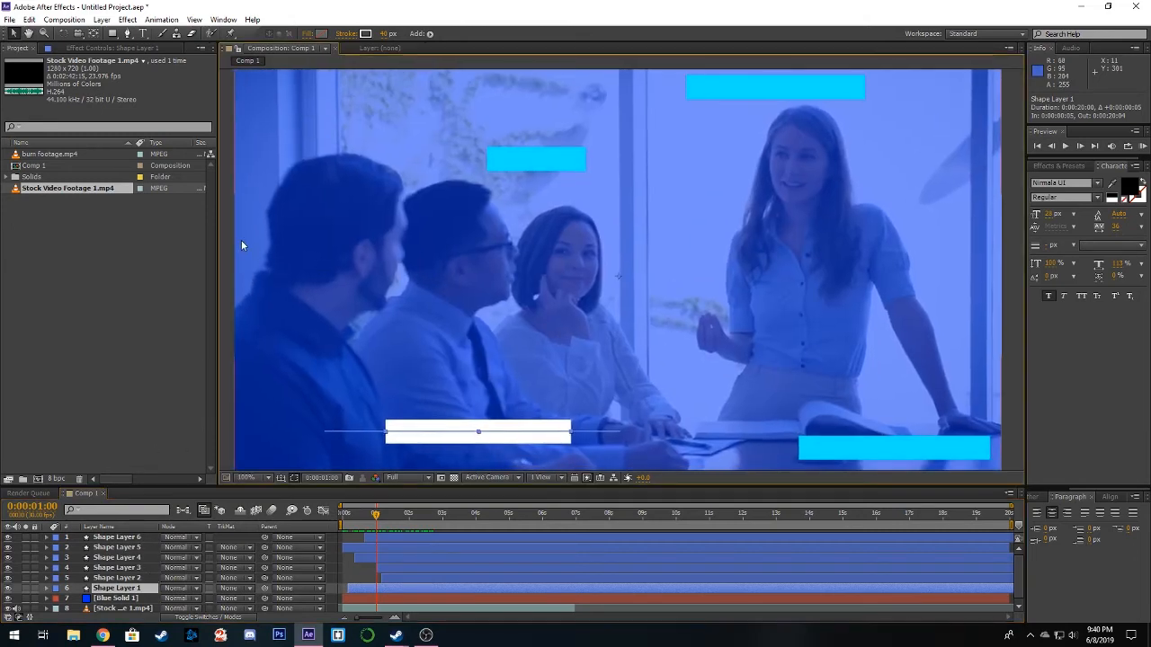
right_click(228, 236)
mouse_move(400, 245)
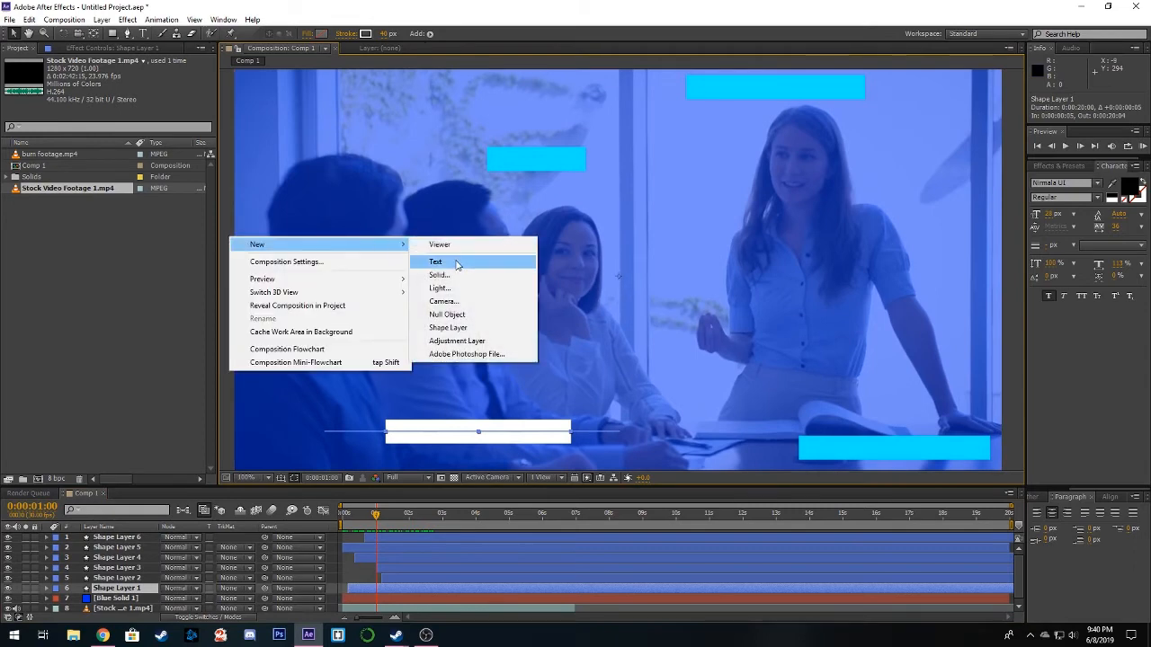
left_click(437, 261)
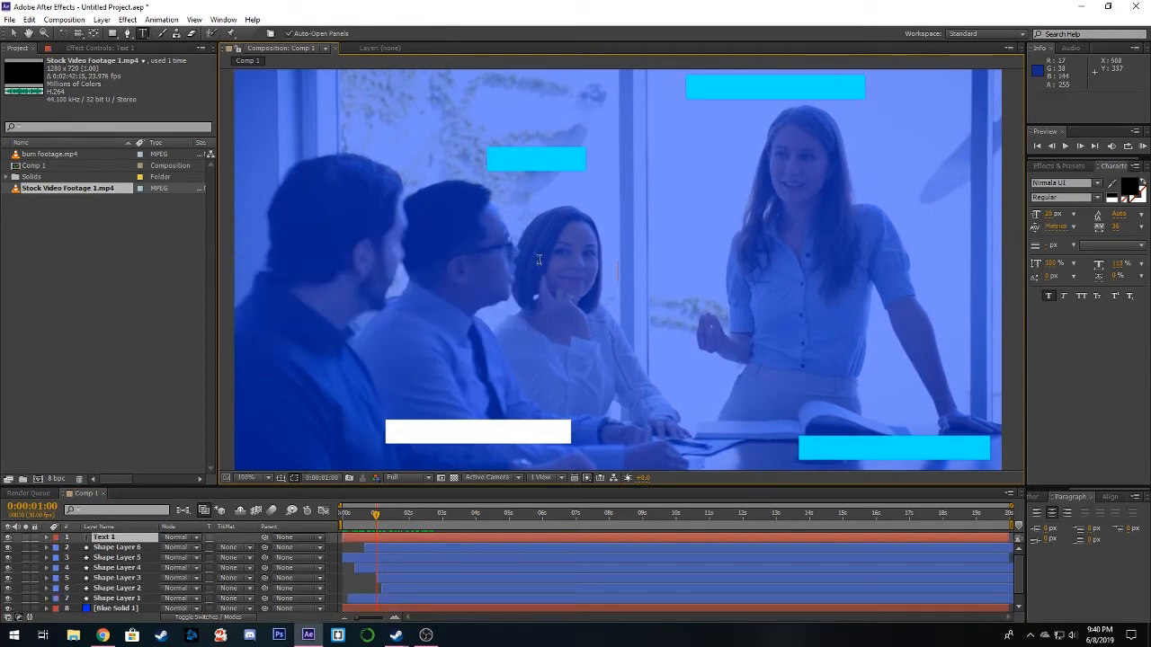
type("COMPANY")
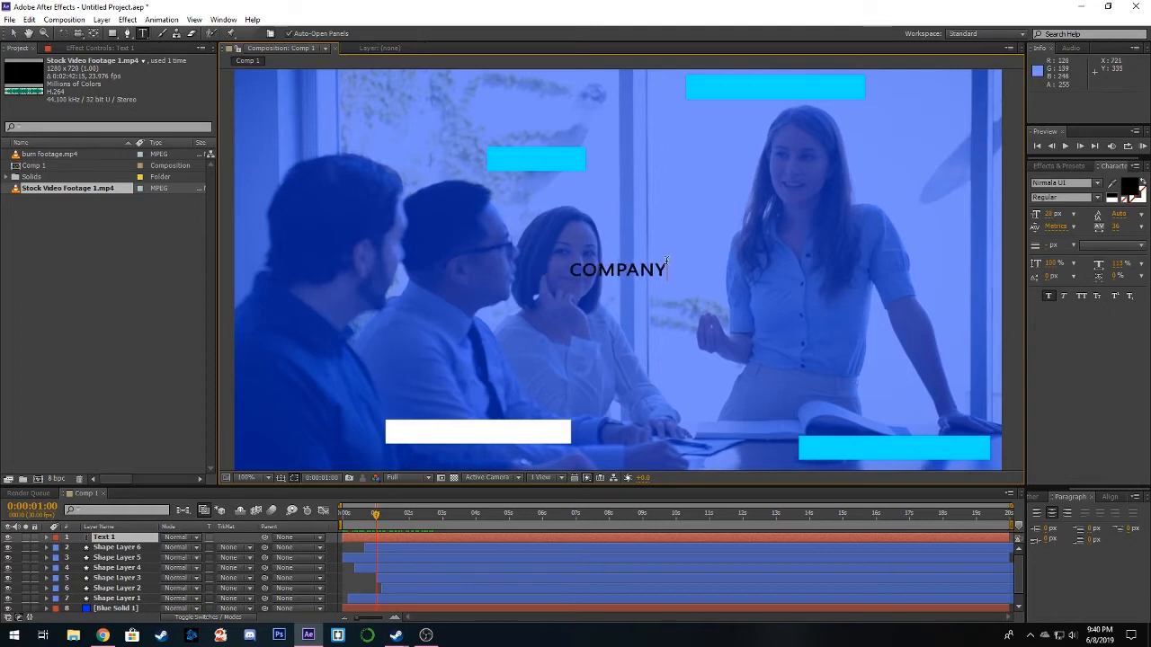
left_click_drag(668, 268, 566, 271)
left_click(13, 34)
key("Caps_Lock")
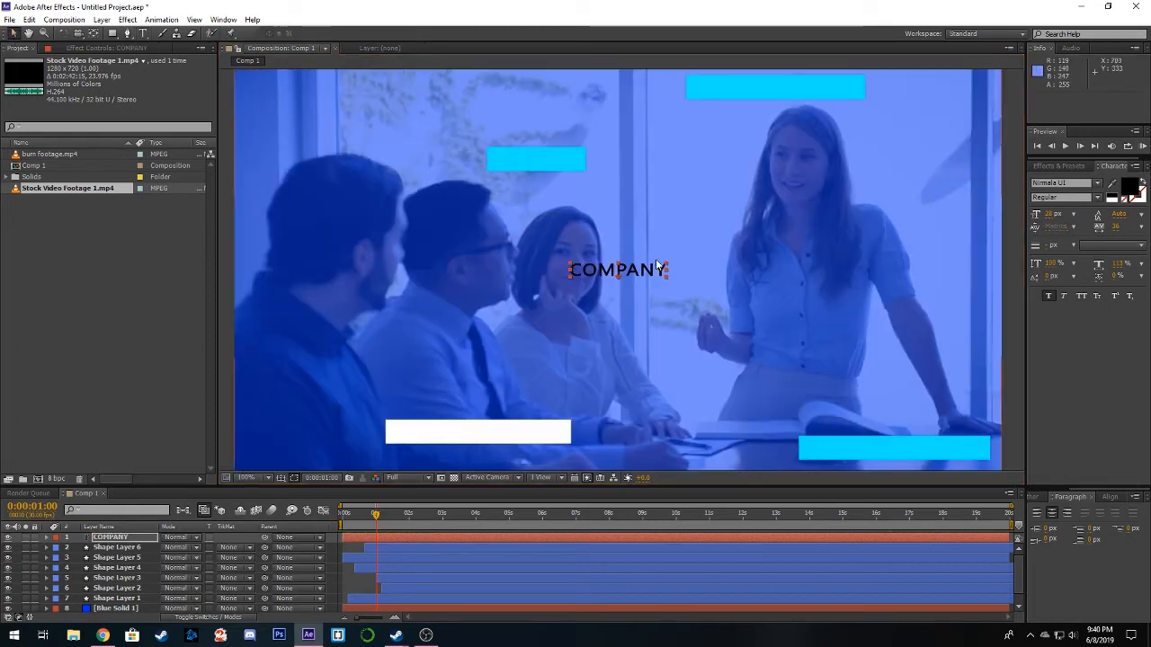
- Enlarge the COMPANY text to about 341% by 454% and center it horizontally and vertically in the composition
left_click_drag(645, 258, 763, 212)
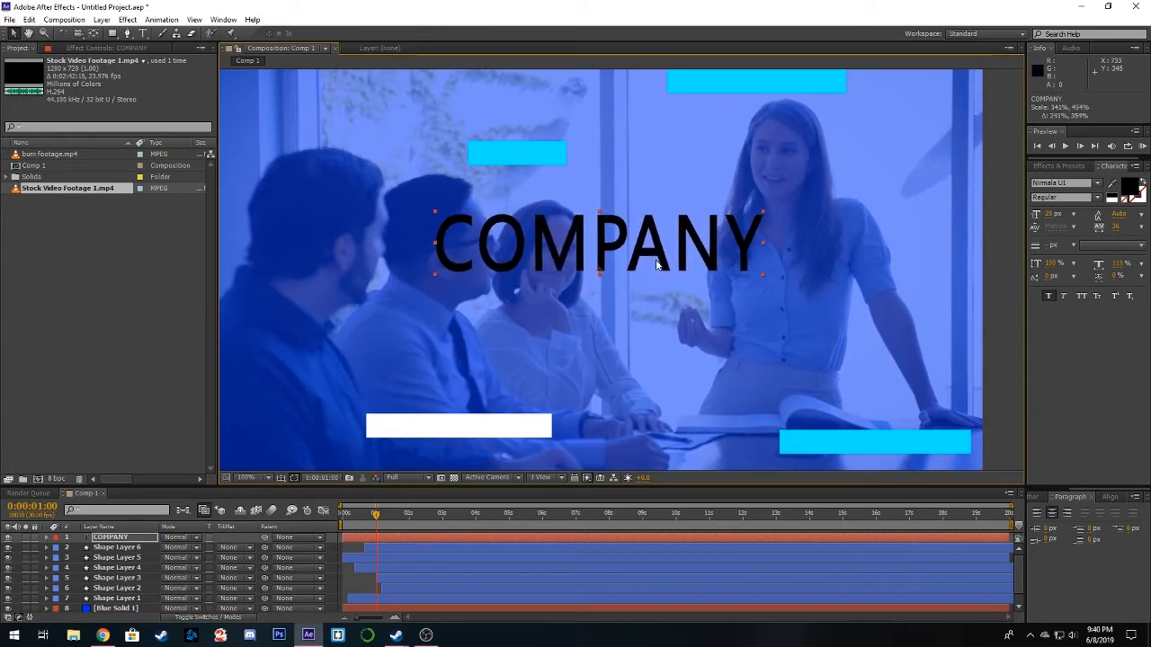
left_click_drag(658, 256, 626, 258)
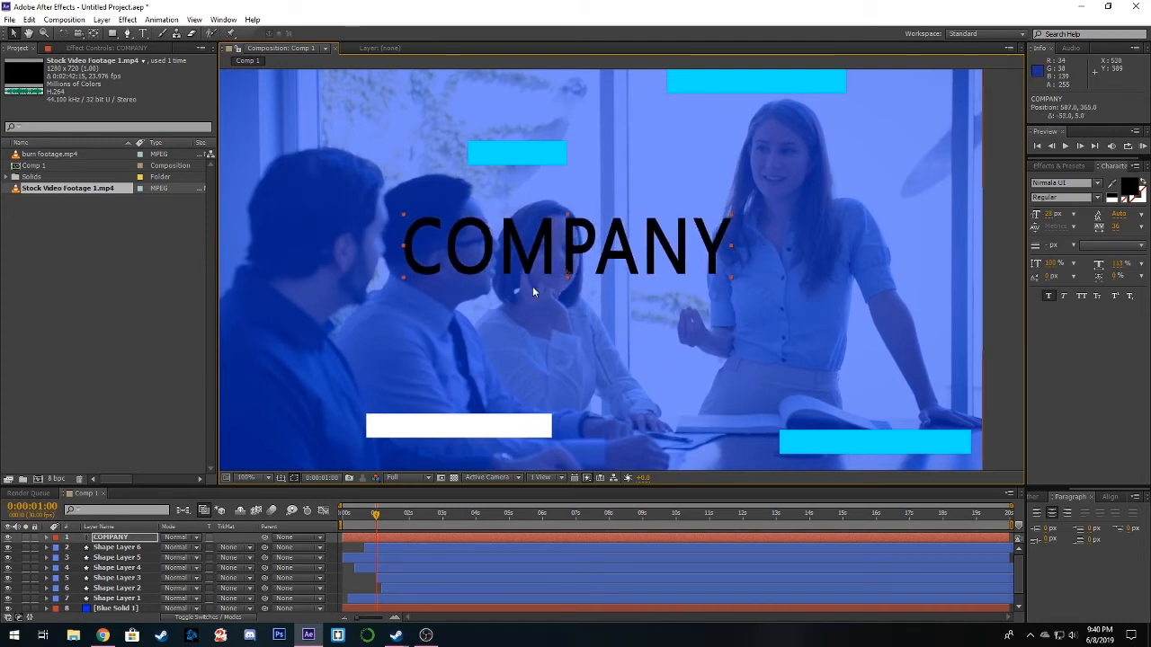
left_click(224, 20)
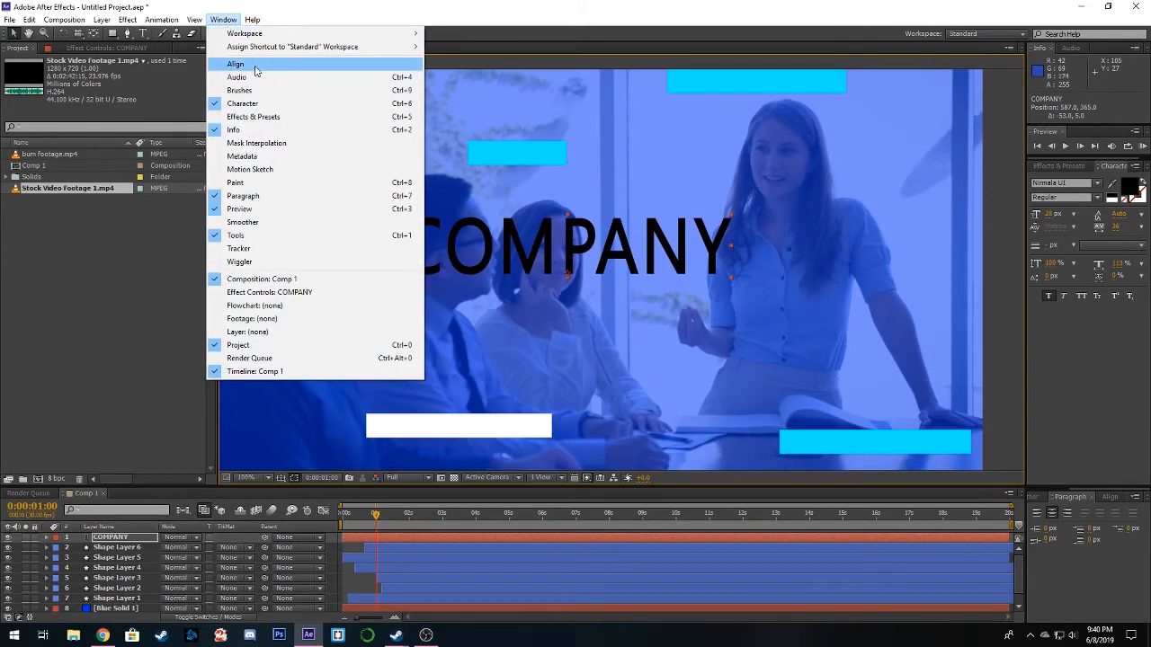
left_click(236, 64)
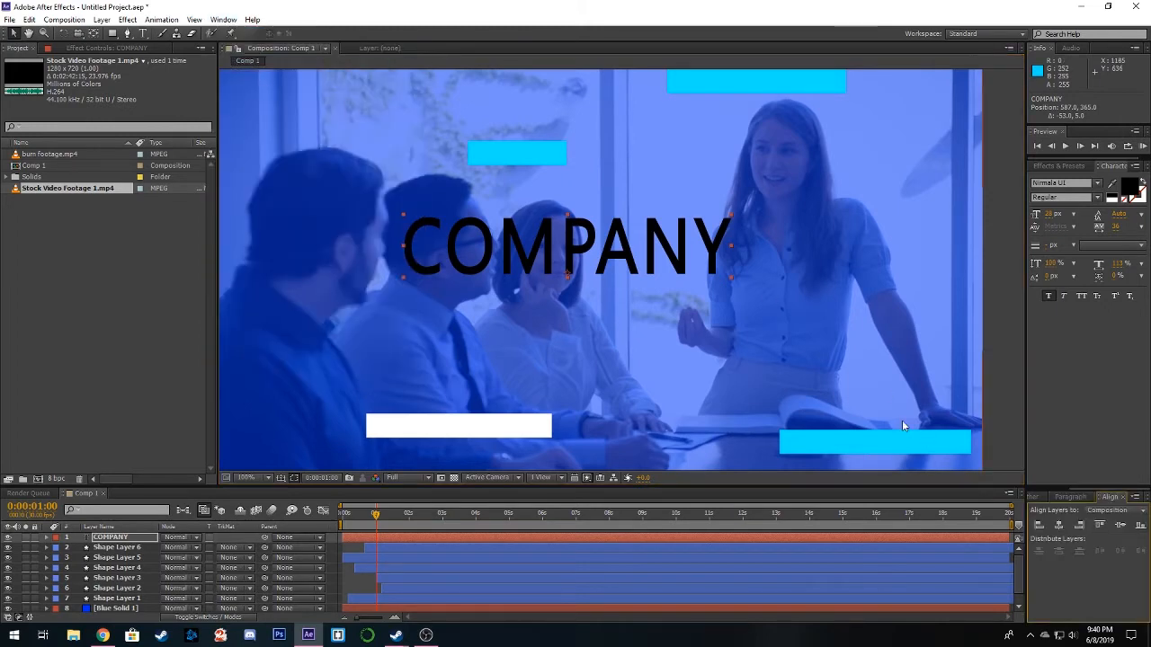
left_click(1060, 528)
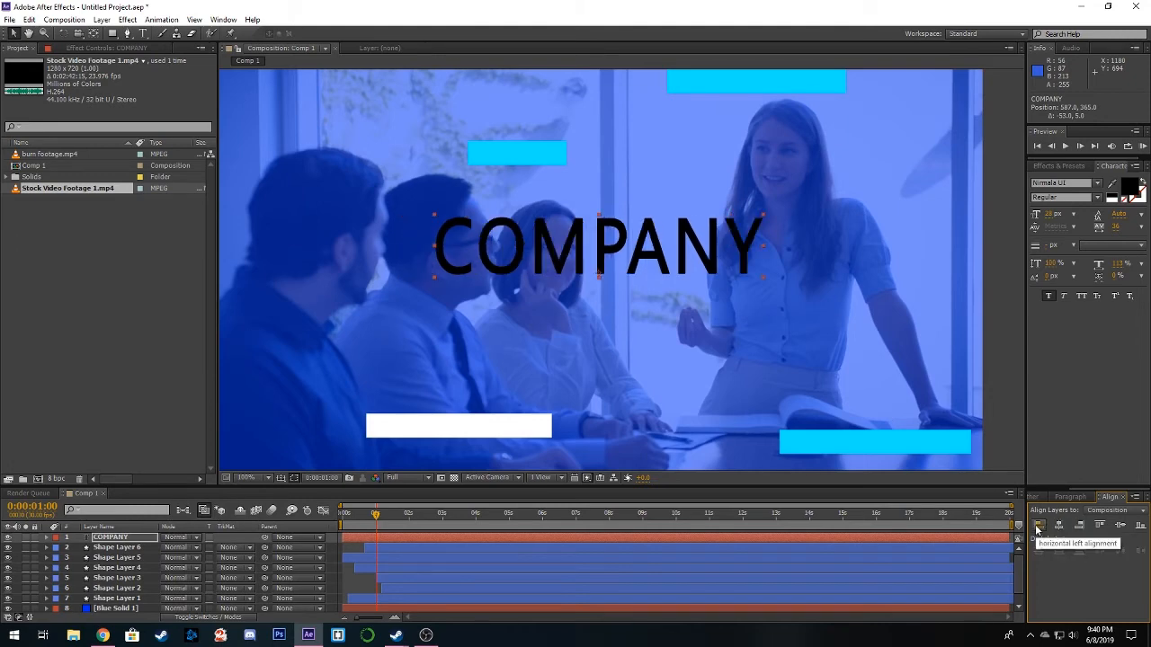
left_click(1038, 528)
left_click(1120, 527)
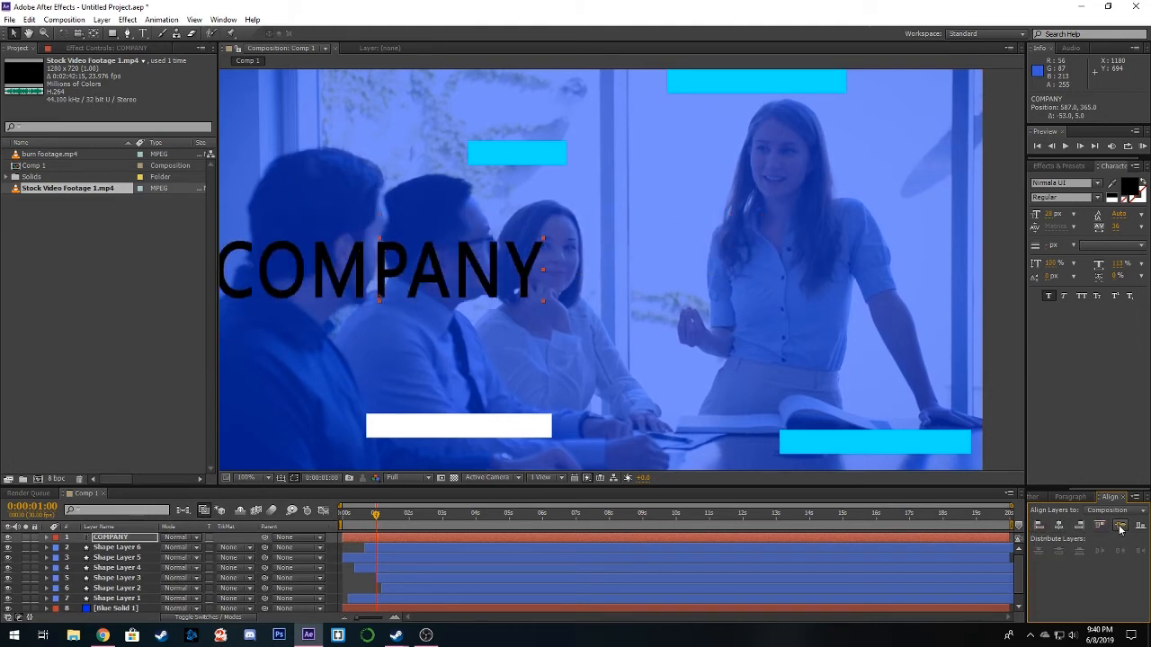
left_click(1059, 526)
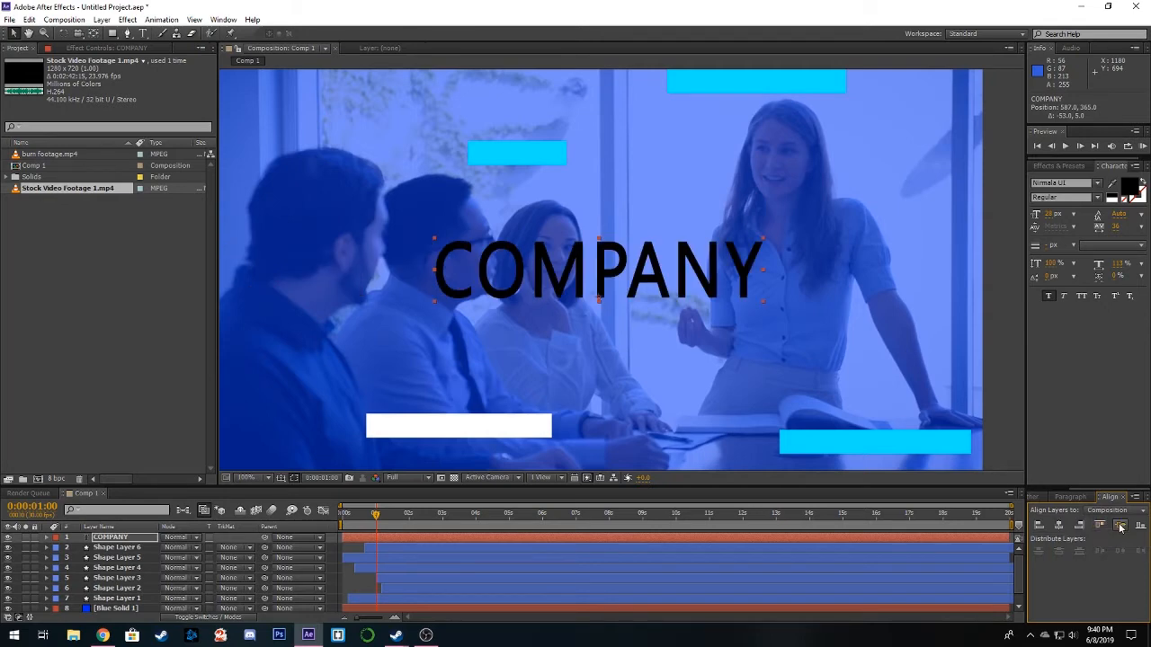
- Duplicate the COMPANY text layer and move the copy to about 635, 502, directly beneath the original
left_click_drag(705, 300, 765, 288)
scroll(765, 289, "down", 1)
scroll(661, 297, "up", 1)
left_click_drag(675, 291, 634, 274)
scroll(650, 288, "down", 1)
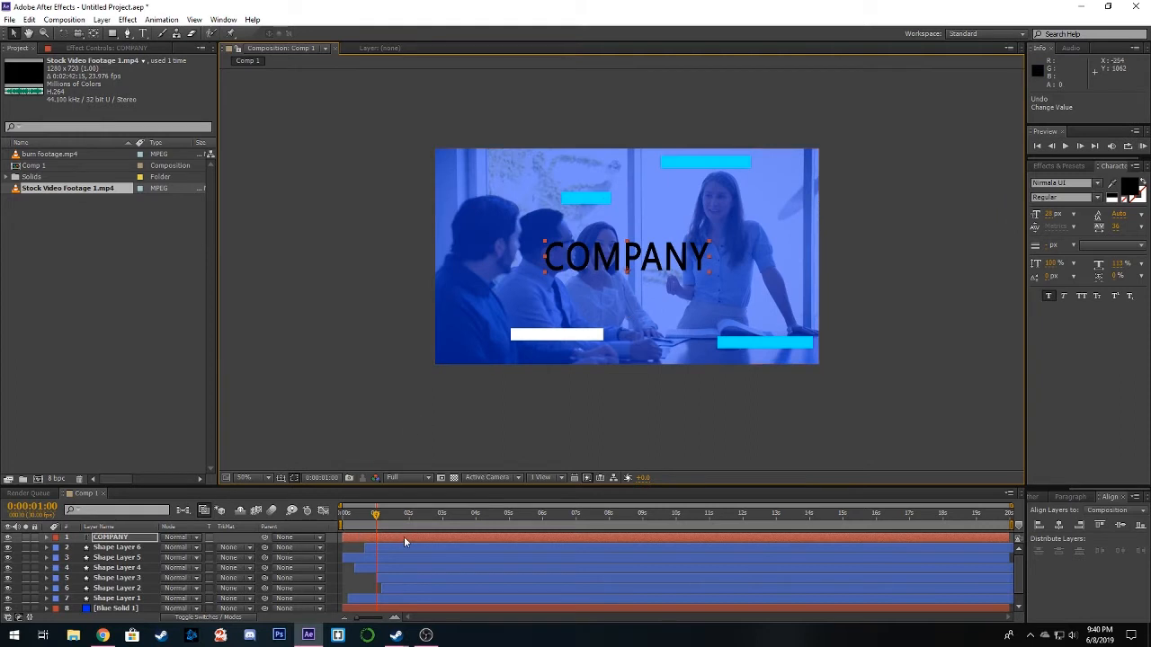
key("ctrl+d")
left_click_drag(616, 265, 615, 288)
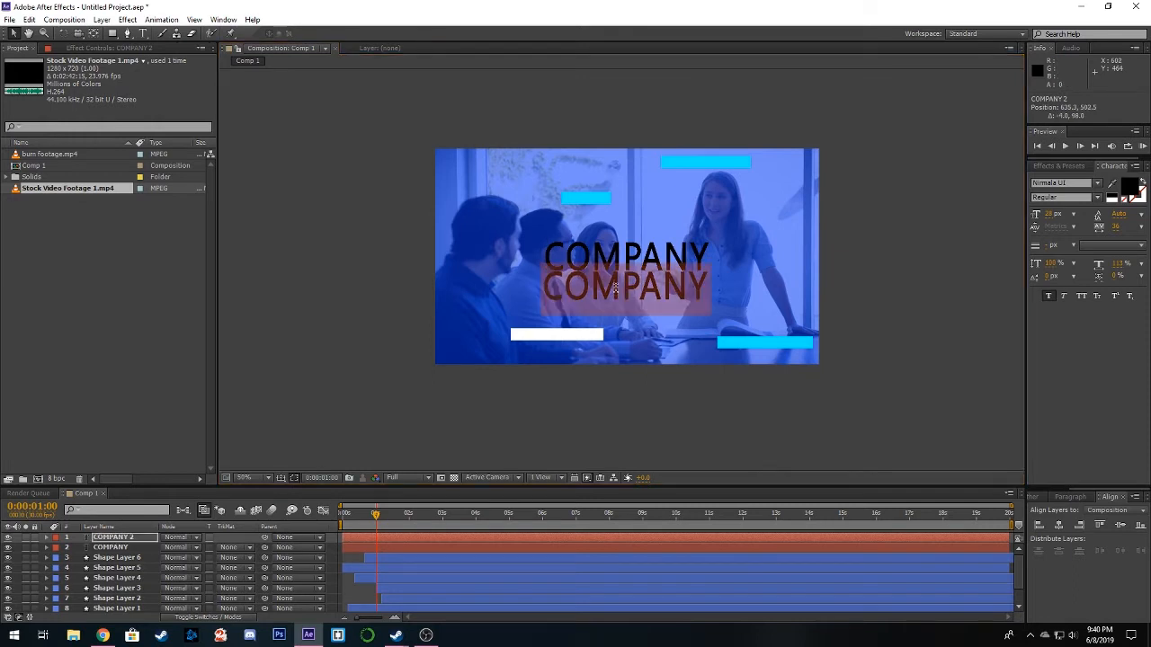
- Change the lower text copy to read CALL NOW and return to the Selection tool
key("ctrl+t")
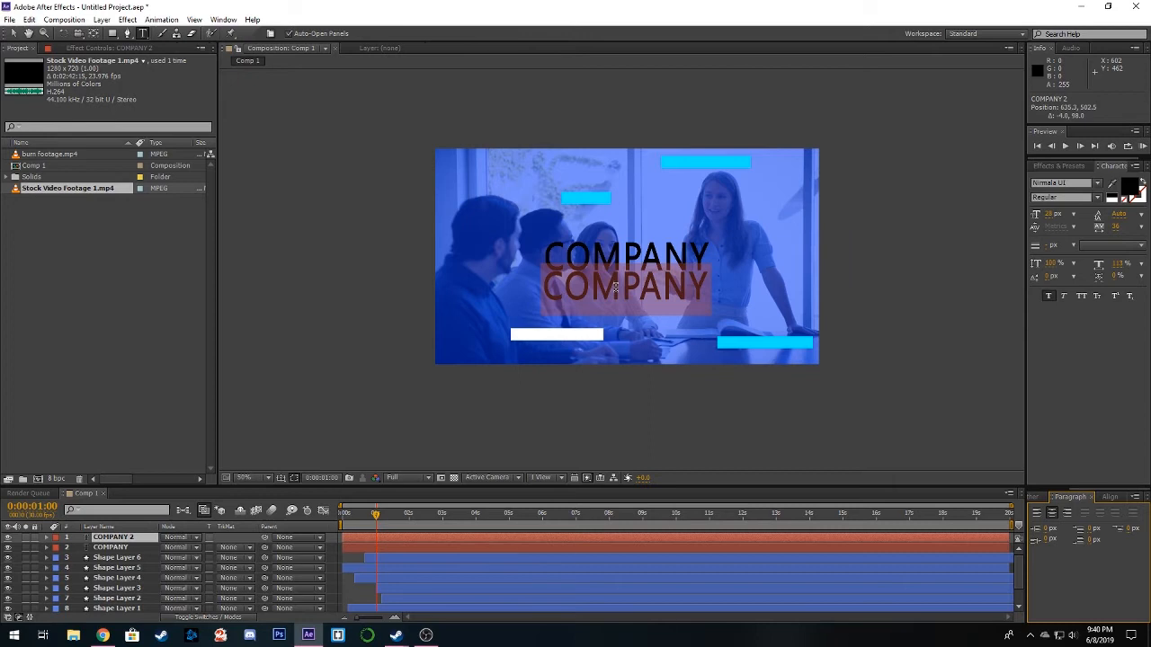
type("CALL NOW")
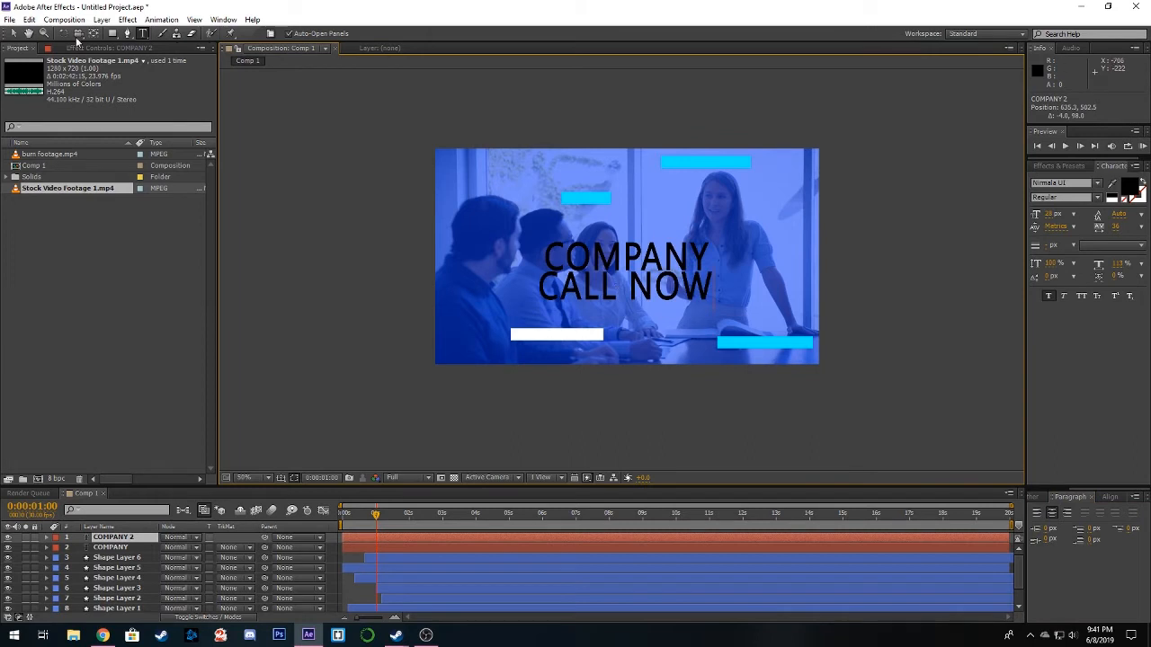
left_click(13, 33)
- Shrink the CALL NOW text to about 274% by 375% and move it slightly down to about 632, 507
scroll(659, 247, "up", 2)
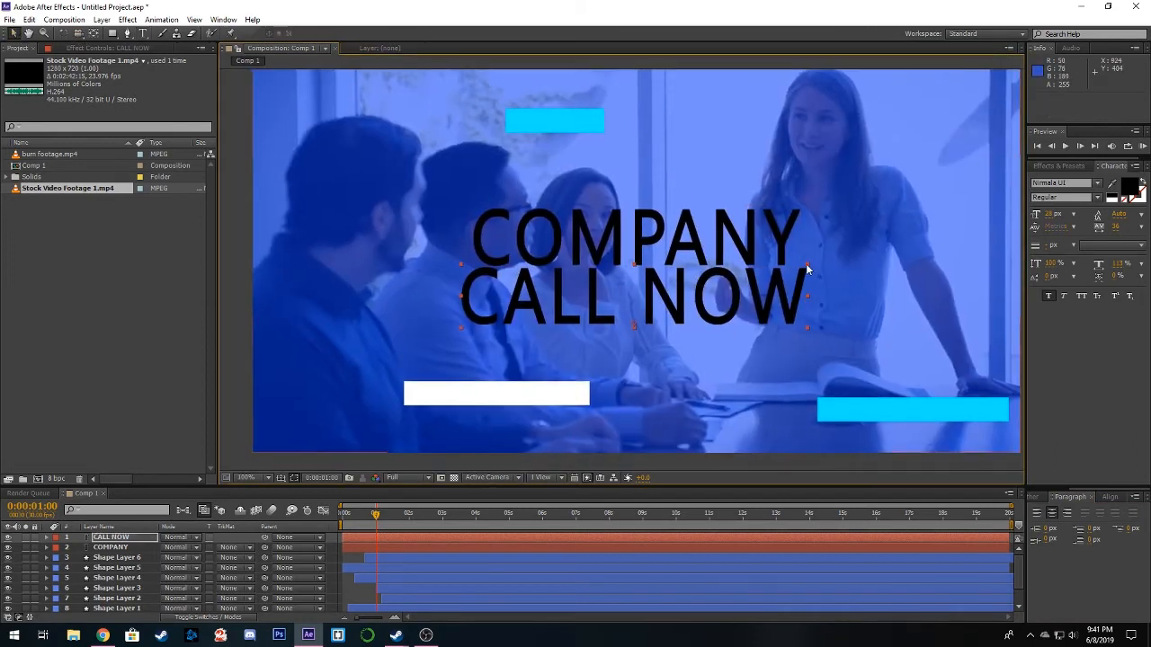
left_click_drag(803, 270, 774, 277)
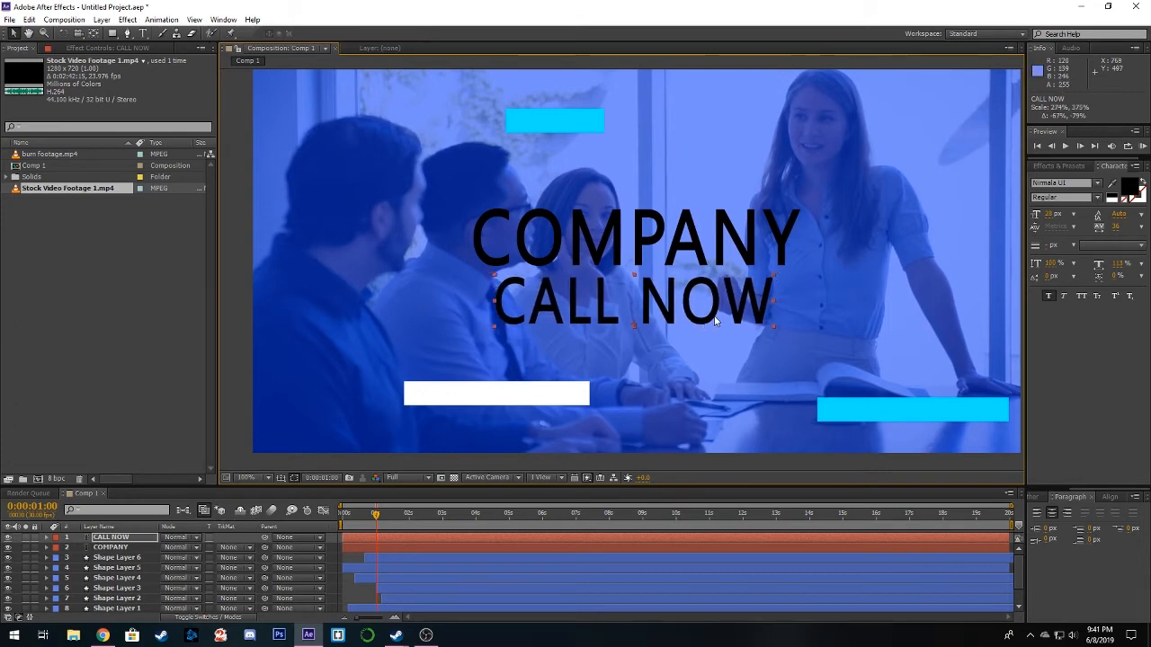
left_click_drag(712, 314, 711, 318)
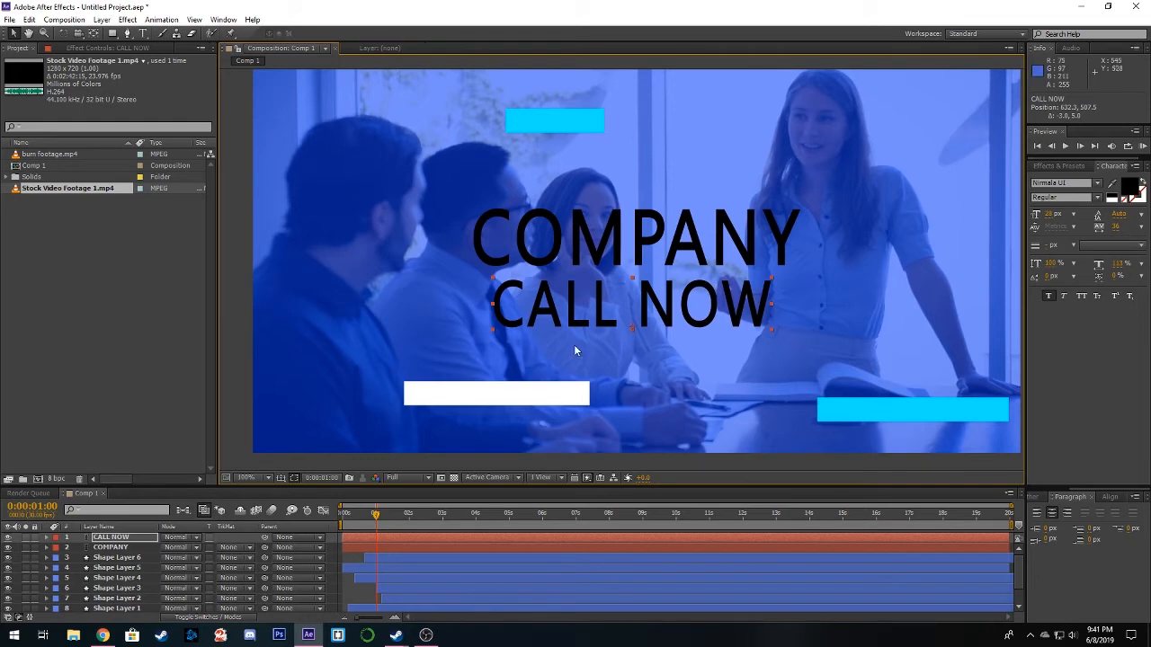
mouse_move(577, 331)
left_mouse_down()
mouse_move(568, 324)
mouse_move(586, 335)
left_mouse_up()
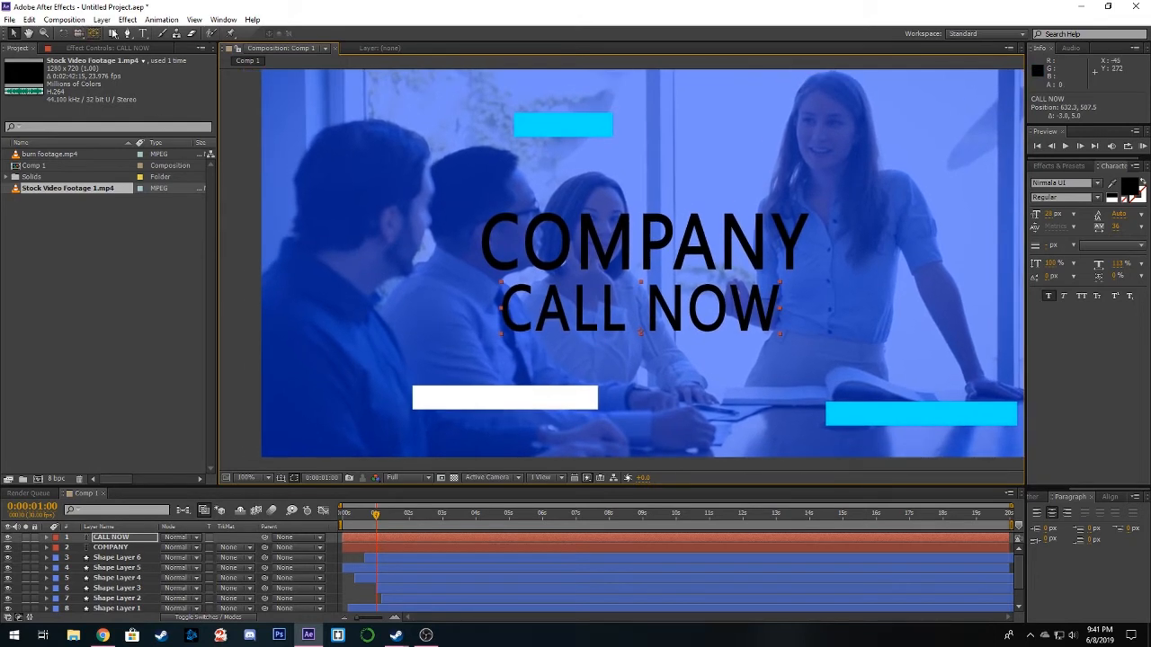
- Deselect the CALL NOW text layer in the timeline
scroll(115, 571, "down", 2)
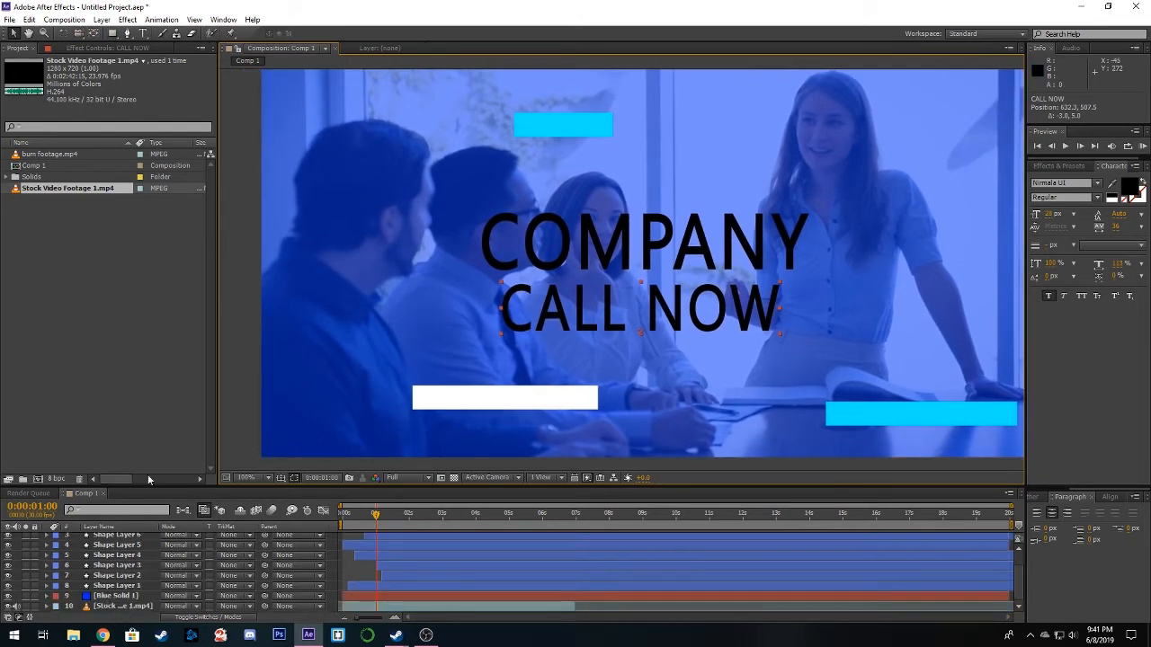
scroll(129, 583, "up", 2)
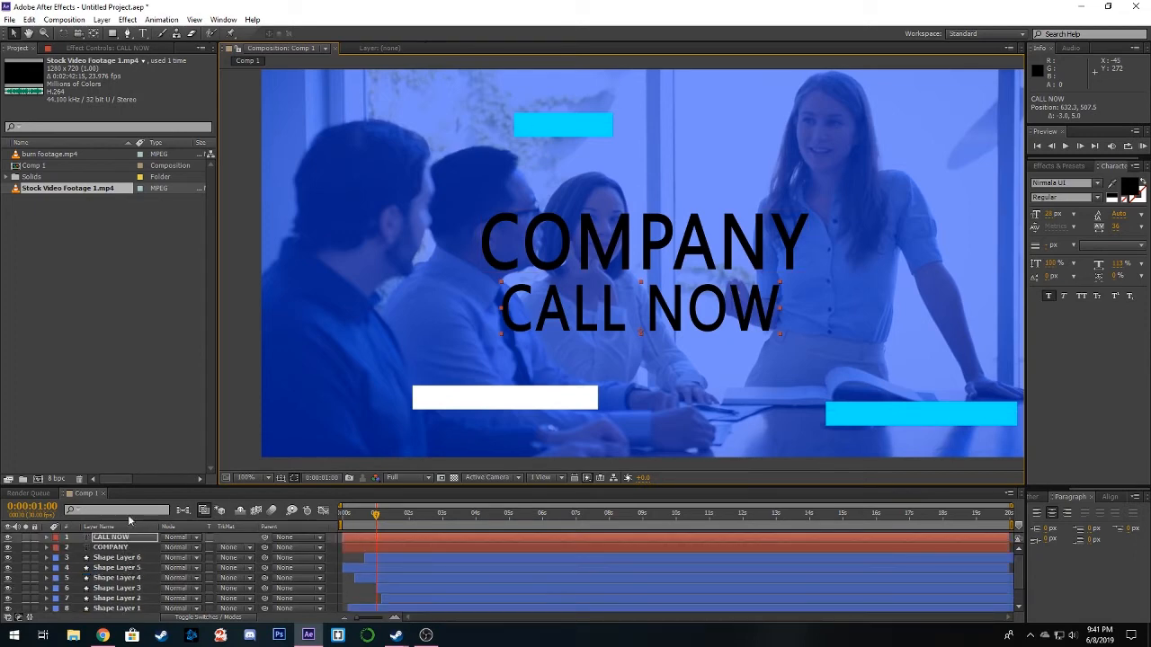
left_click(353, 586)
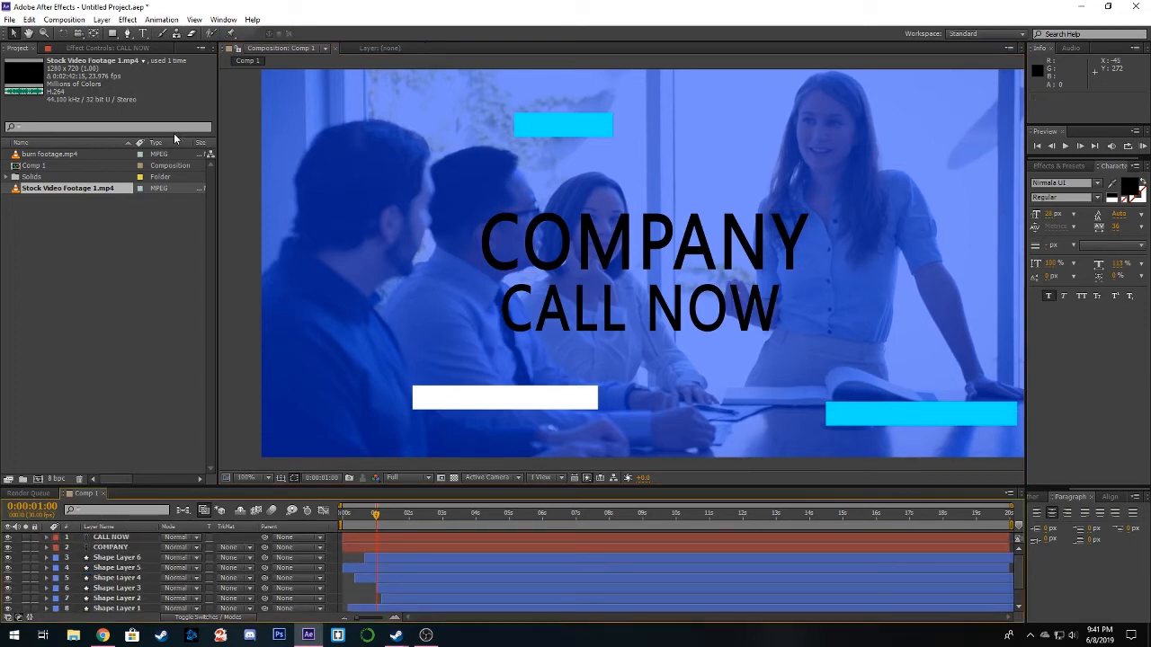
left_click(102, 19)
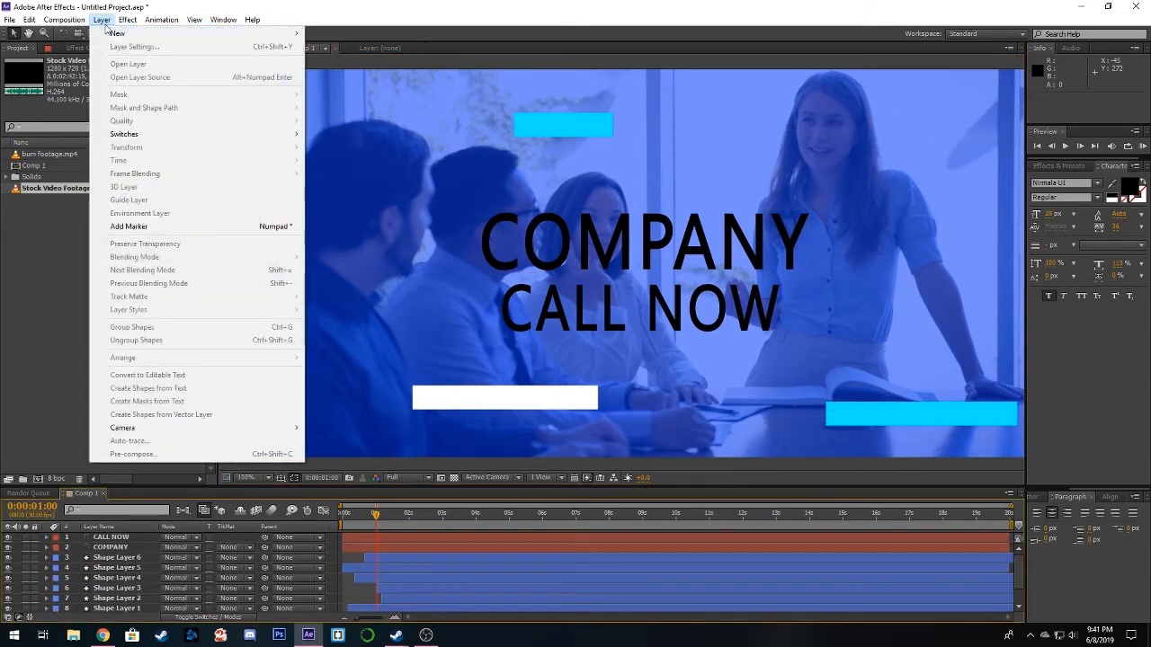
key("Escape")
left_click(370, 16)
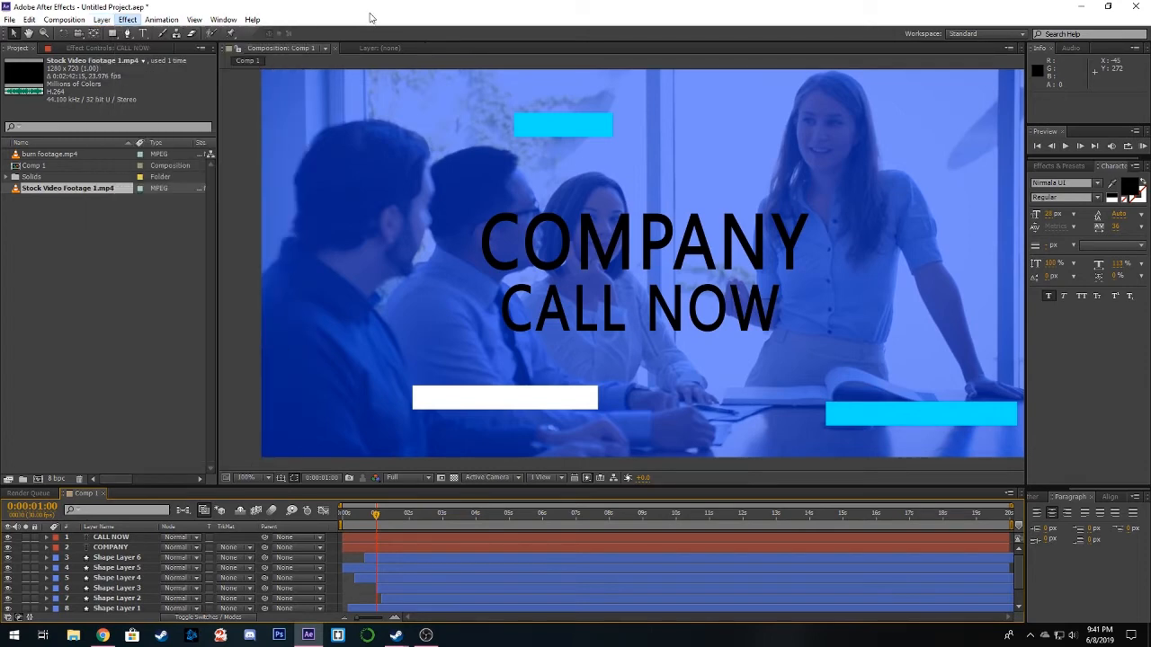
- Draw a rectangle with a solid white fill and no stroke, about 559 by 111 px, over the COMPANY text
left_click(112, 33)
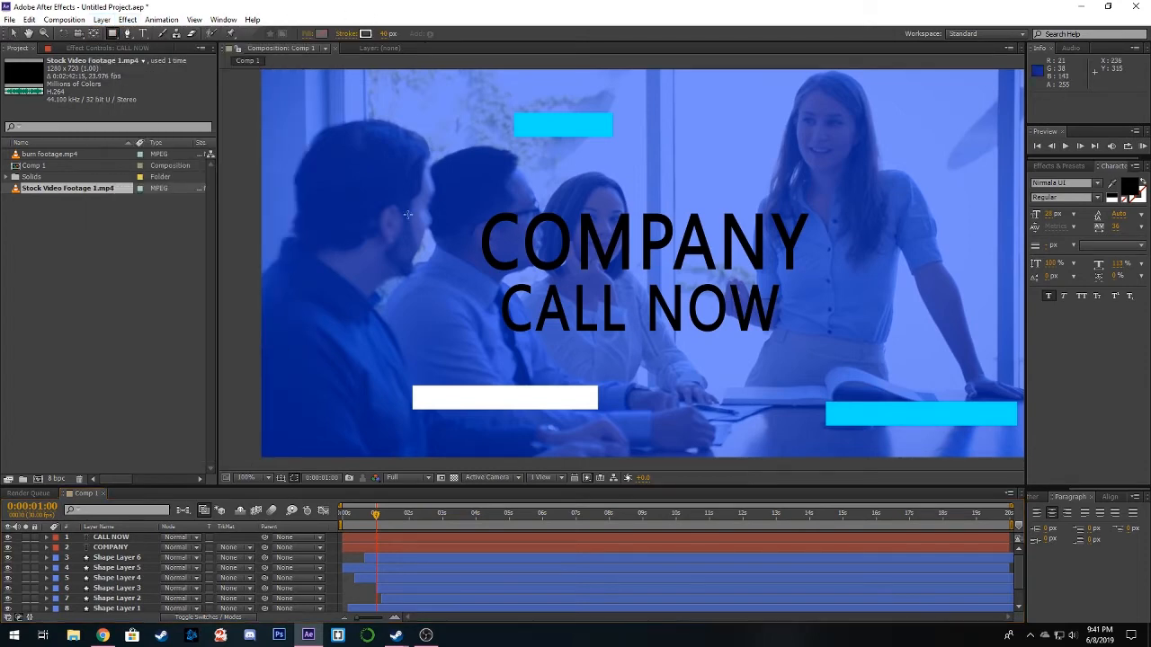
left_click(308, 35)
left_click(529, 284)
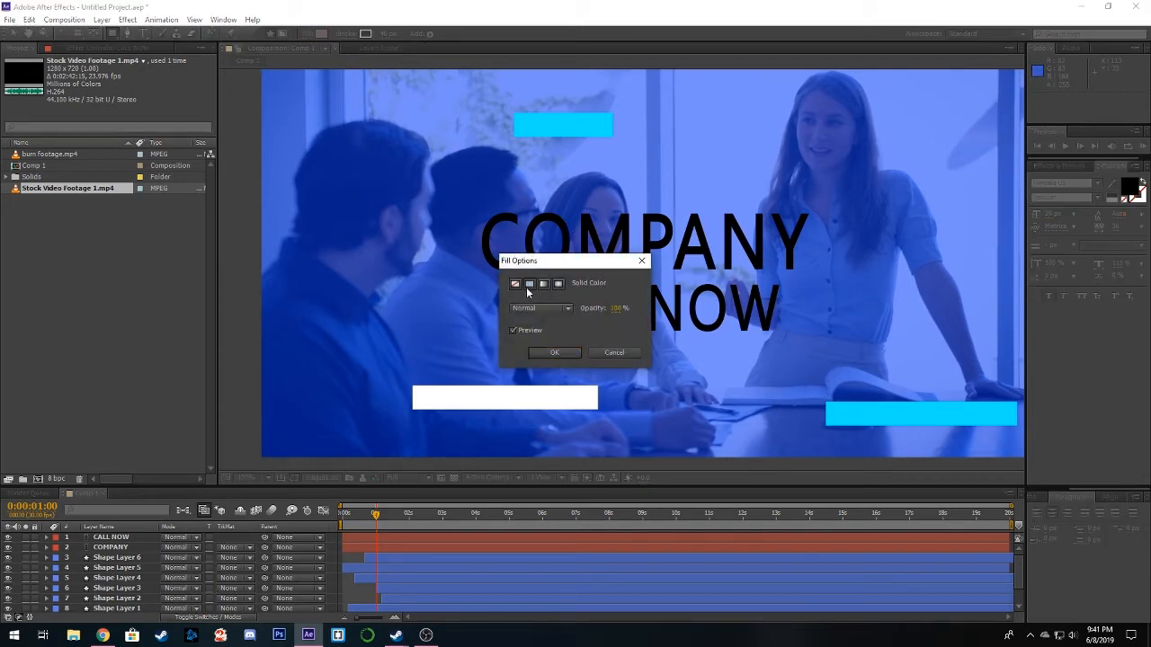
left_click(554, 352)
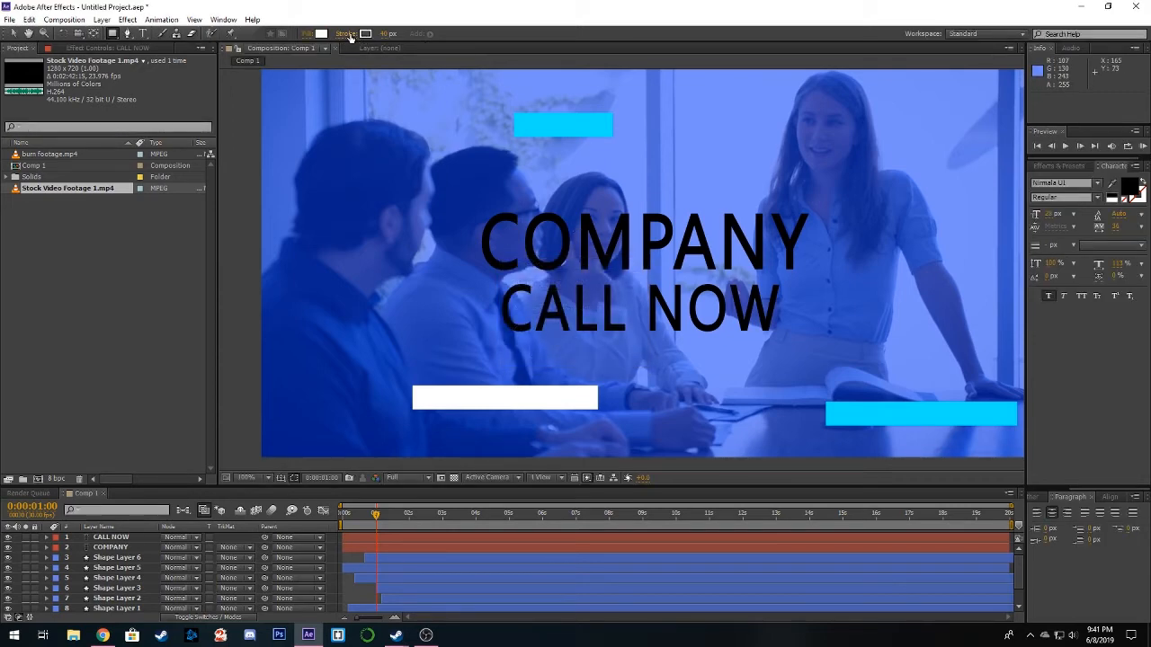
left_click(347, 34)
left_click(514, 284)
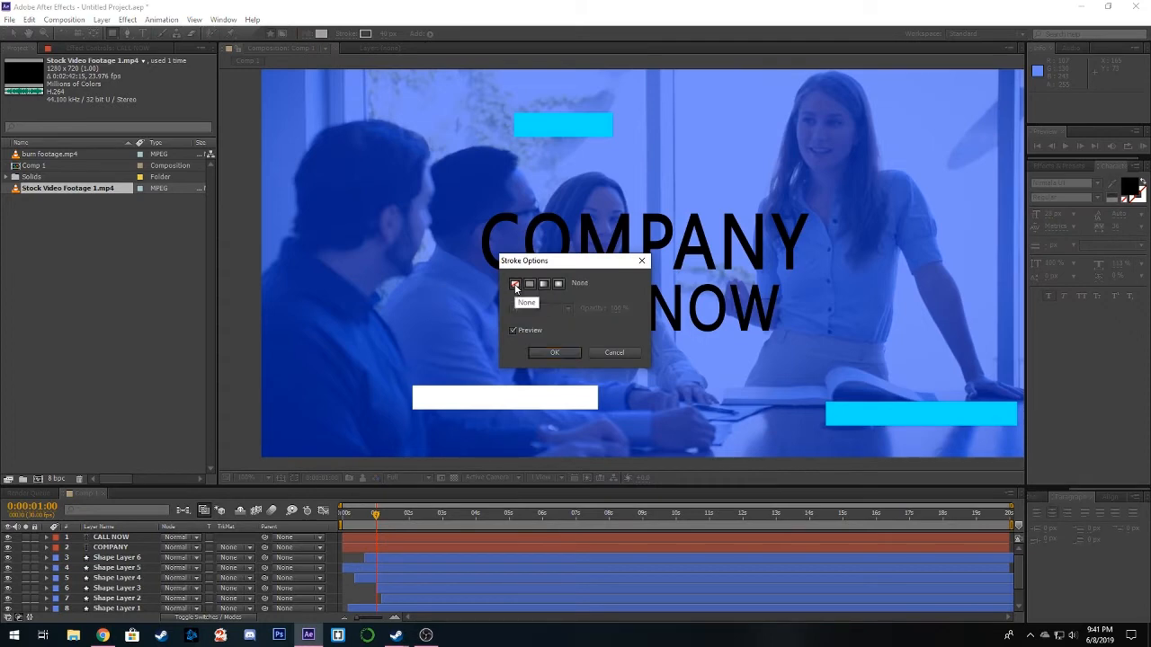
left_click(557, 352)
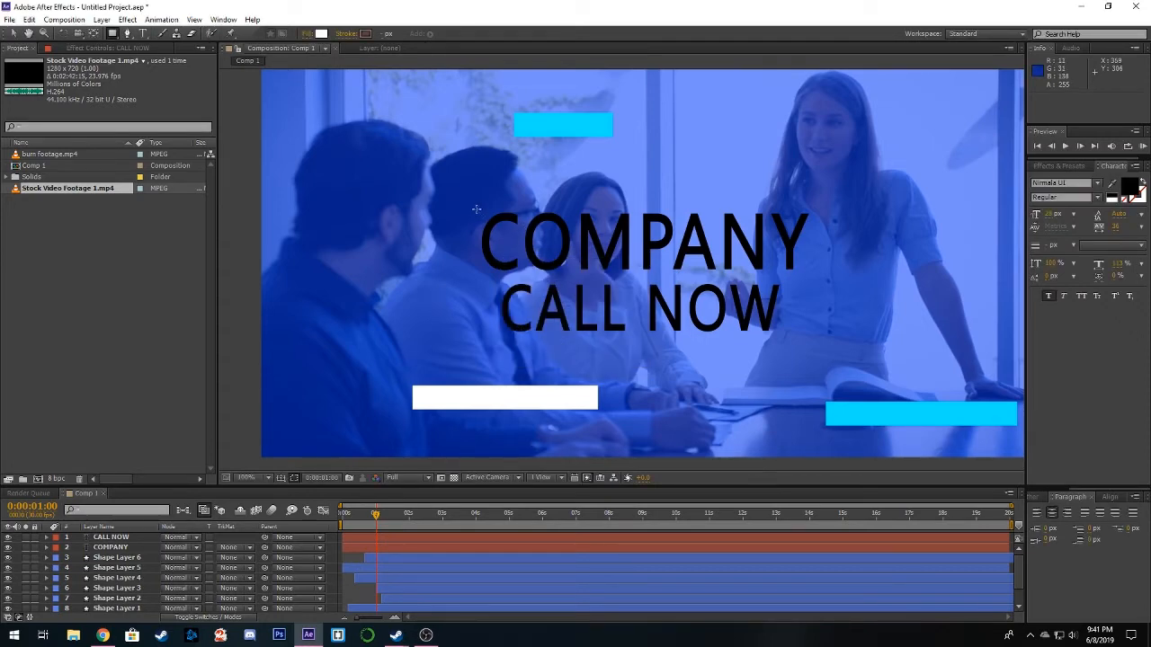
mouse_move(476, 209)
left_mouse_down()
mouse_move(626, 264)
mouse_move(811, 275)
left_mouse_up()
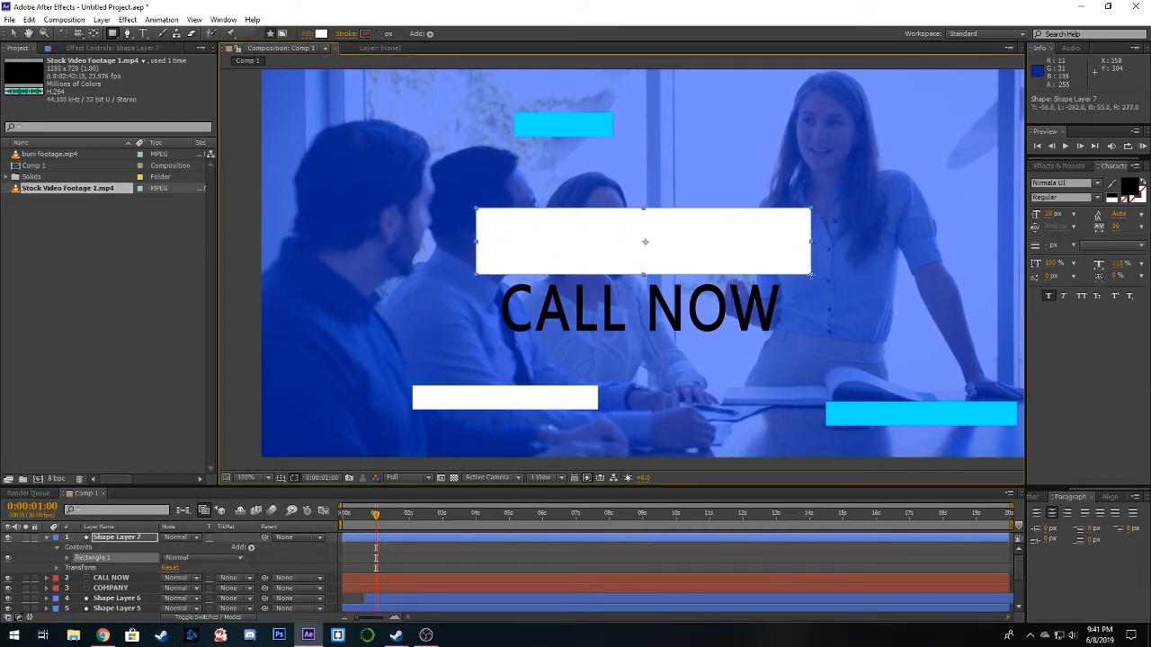
left_click(15, 34)
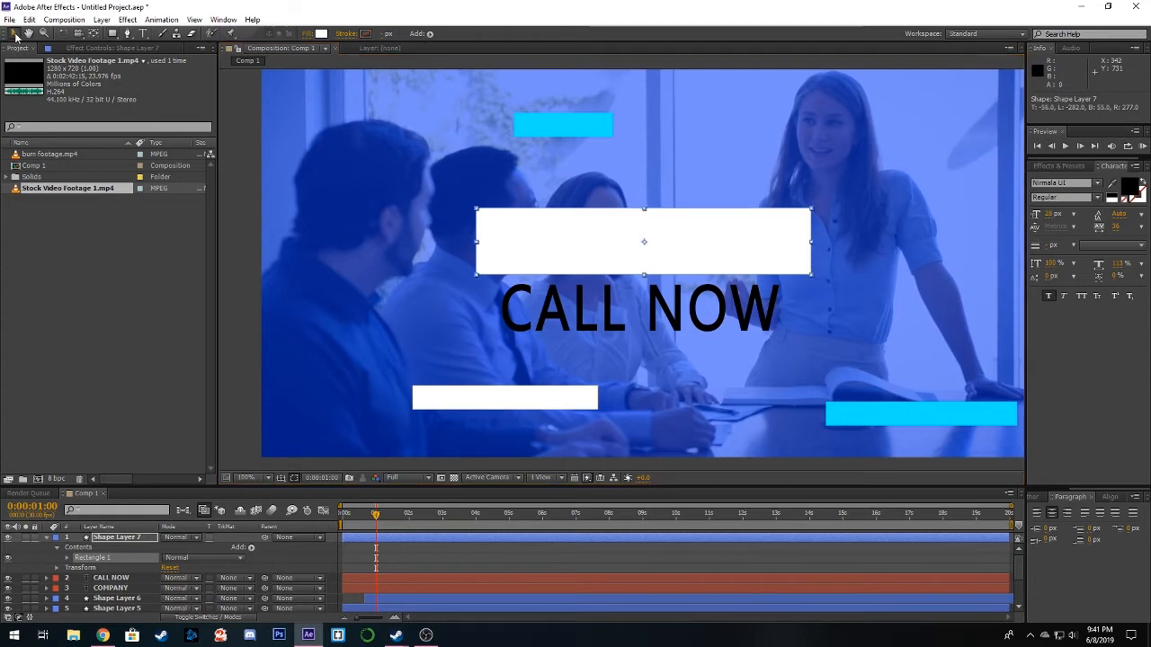
- Duplicate the white rectangle layer and stack the layers so COMPANY and CALL NOW each sit directly above their own rectangle
left_click_drag(125, 542, 123, 596)
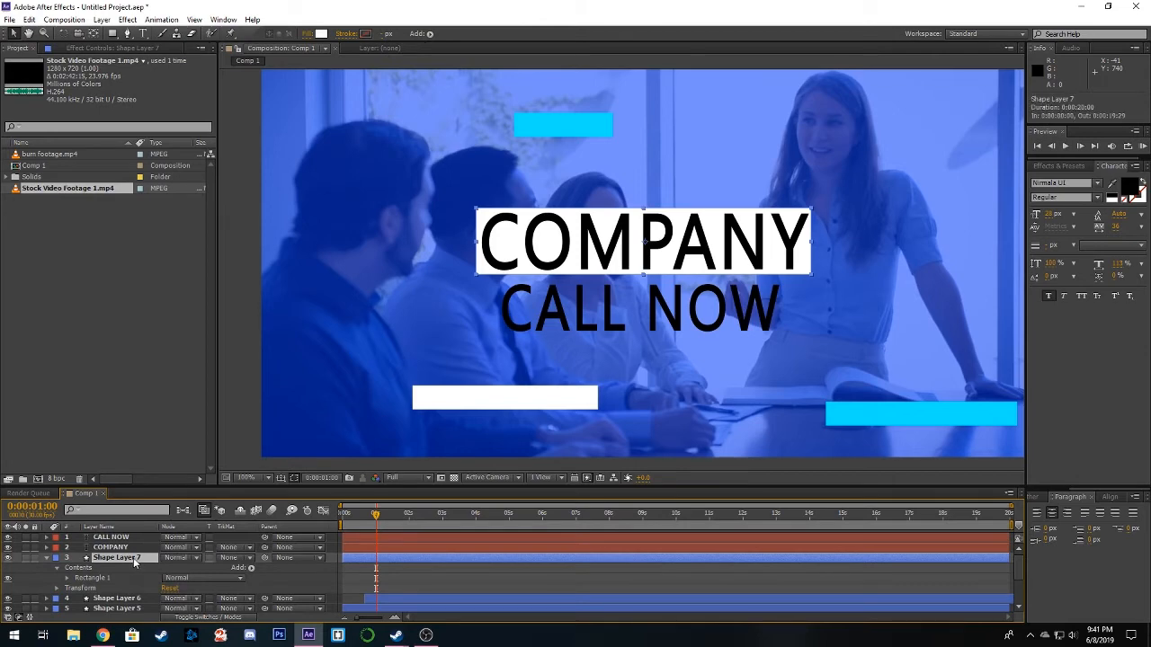
key("ctrl+d")
mouse_move(133, 558)
left_mouse_down()
mouse_move(125, 536)
mouse_move(132, 554)
left_mouse_up()
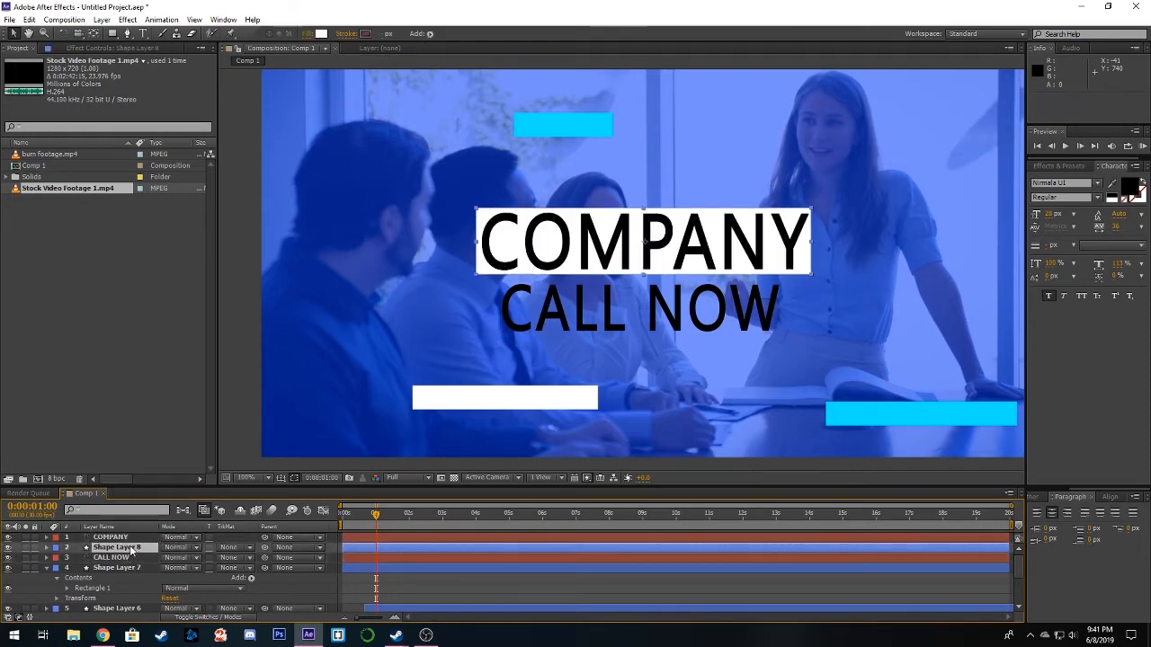
- Move Shape Layer 7 behind CALL NOW to about 641, 472 and scale it to about 235% by 84%, spanning the frame
left_click(127, 567)
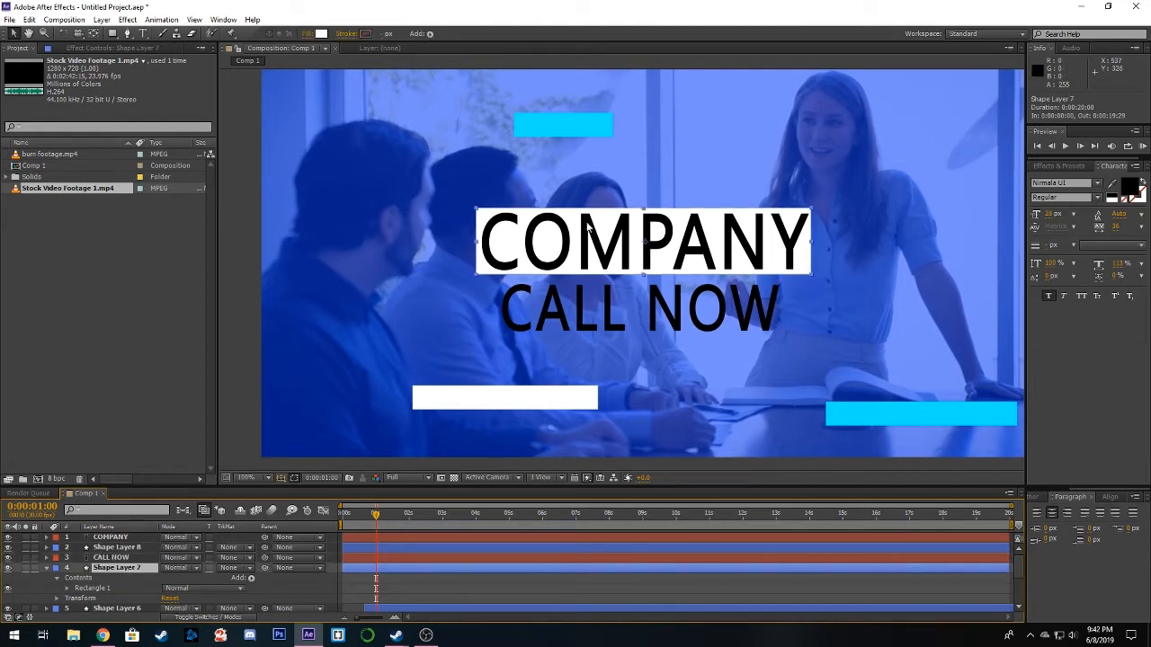
left_click_drag(636, 256, 644, 327)
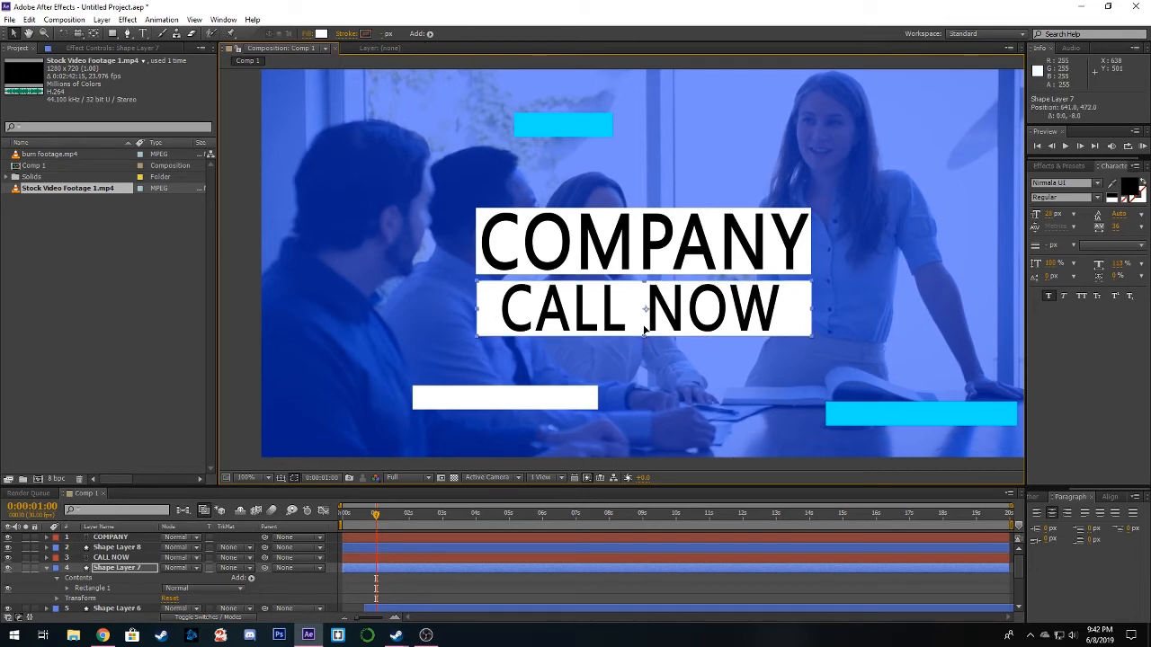
left_click_drag(812, 308, 1035, 320)
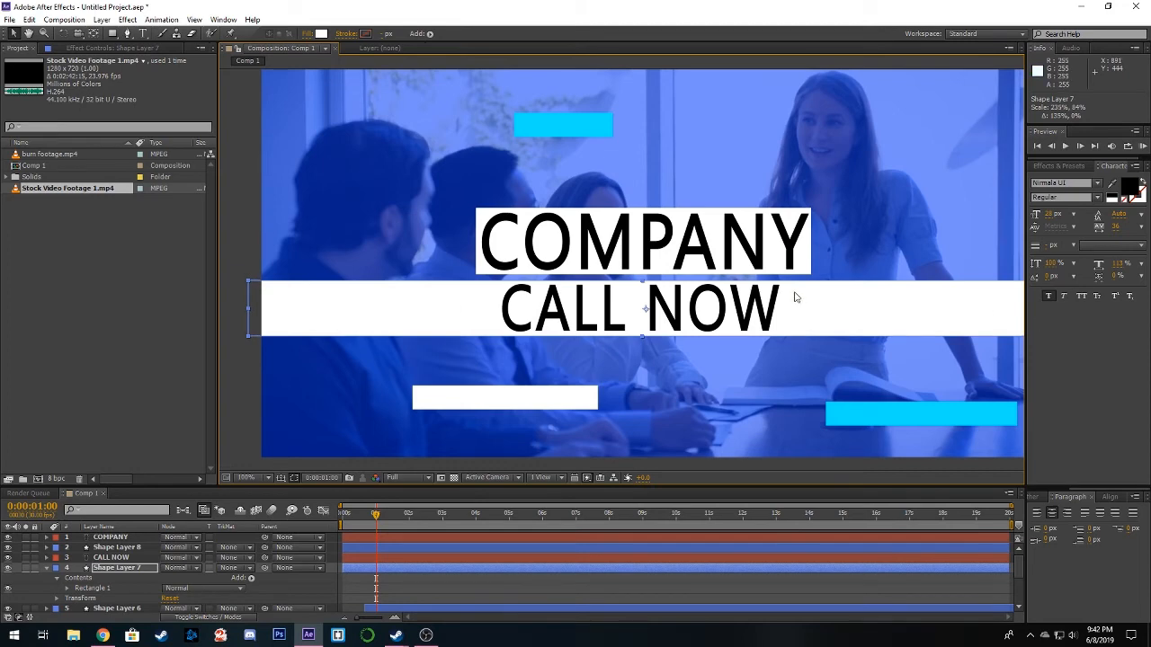
left_click_drag(795, 296, 761, 300)
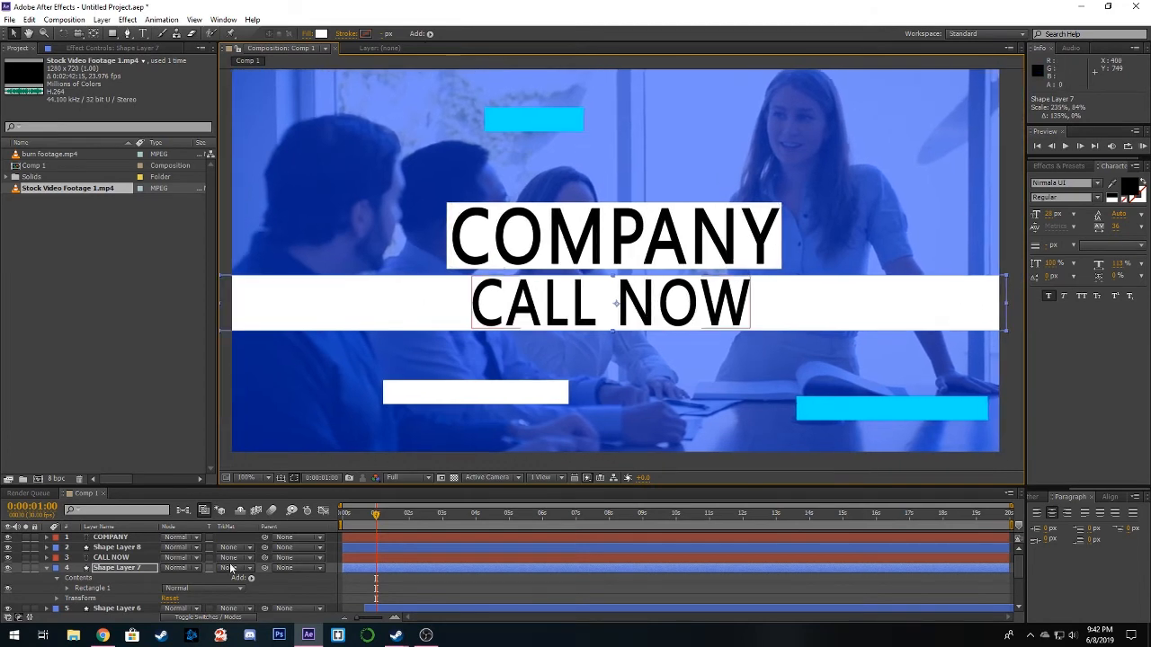
- Widen the rectangle behind COMPANY to about 236% by 100% so it spans the full frame width
left_click(113, 546)
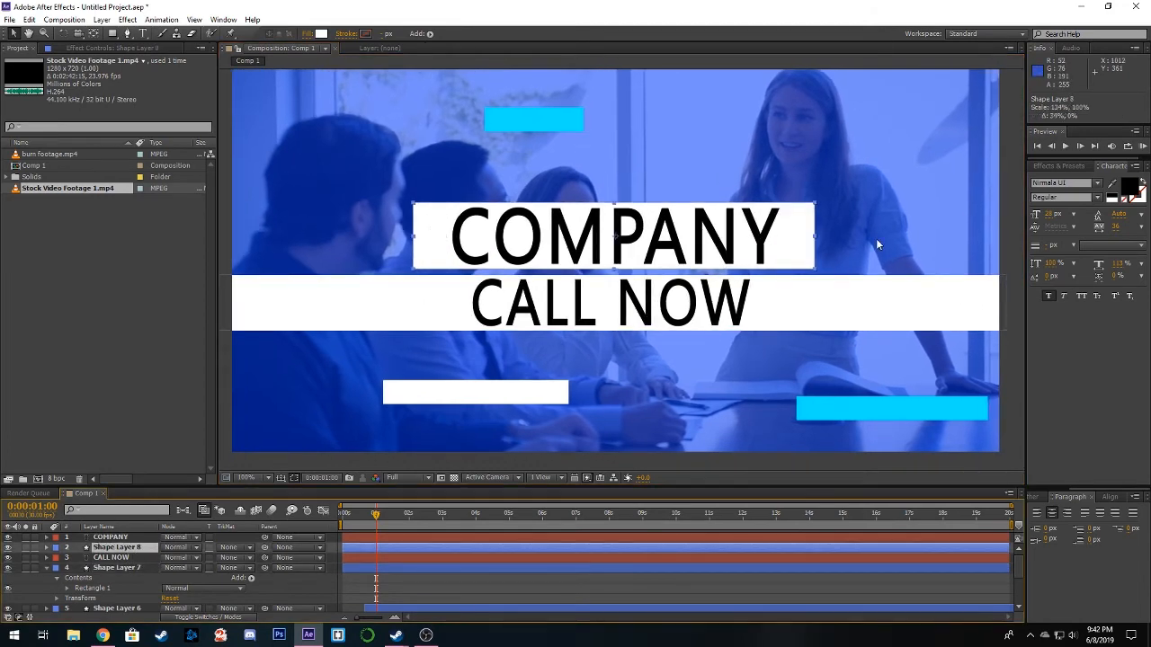
left_click_drag(815, 236, 1009, 249)
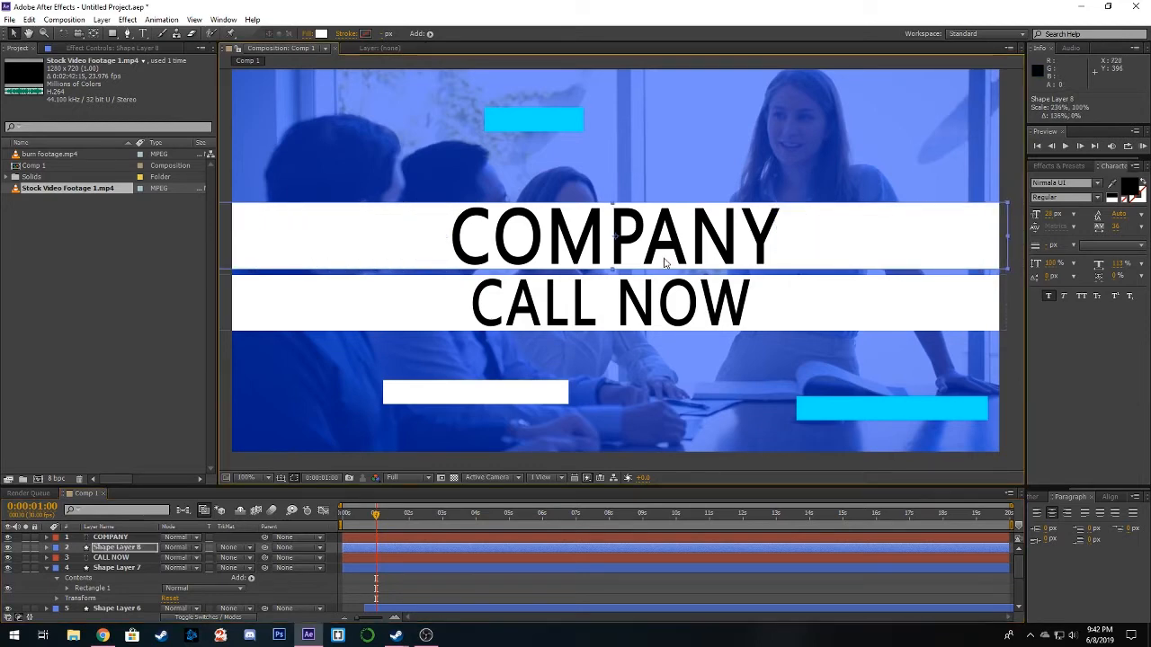
scroll(664, 260, "down", 1)
scroll(653, 262, "up", 1)
left_click_drag(649, 264, 693, 247)
scroll(630, 265, "down", 1)
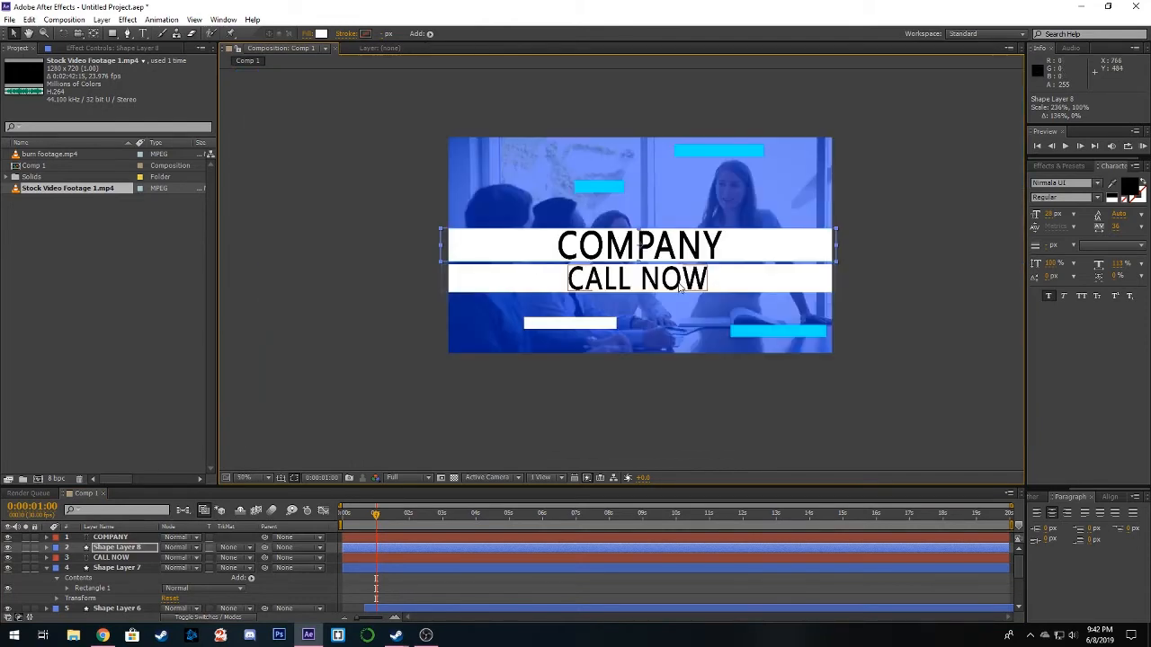
scroll(594, 264, "up", 1)
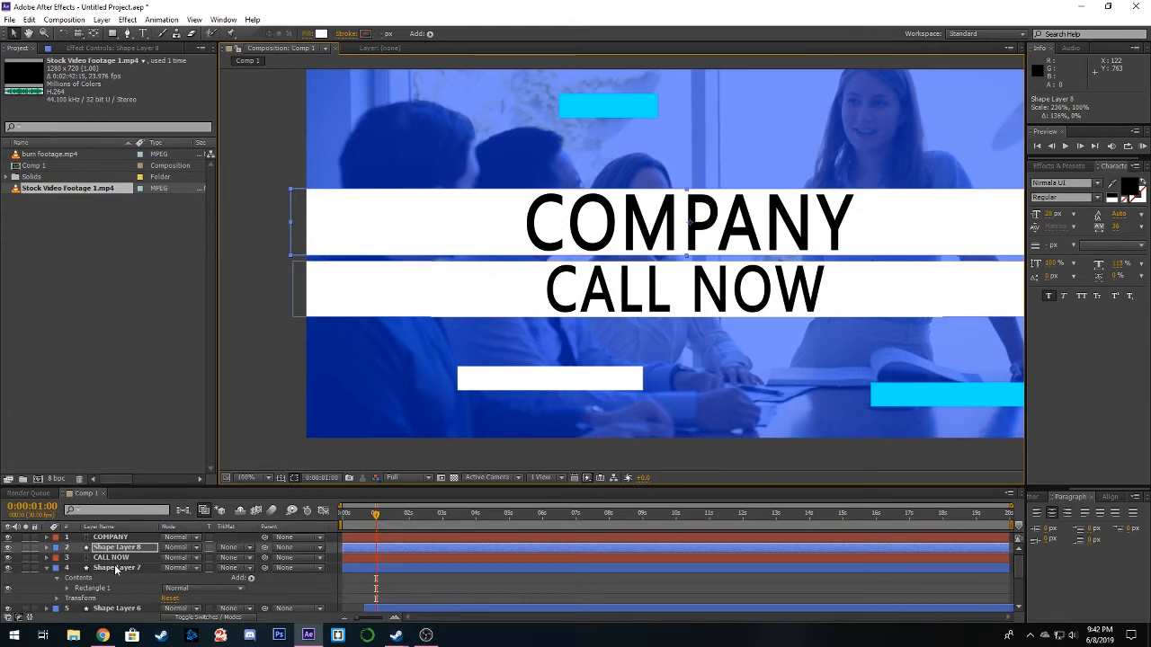
- Set the track matte of Shape Layer 7 to Alpha Inverted Matte "CALL NOW" to cut the text out of its bar
left_click(46, 568)
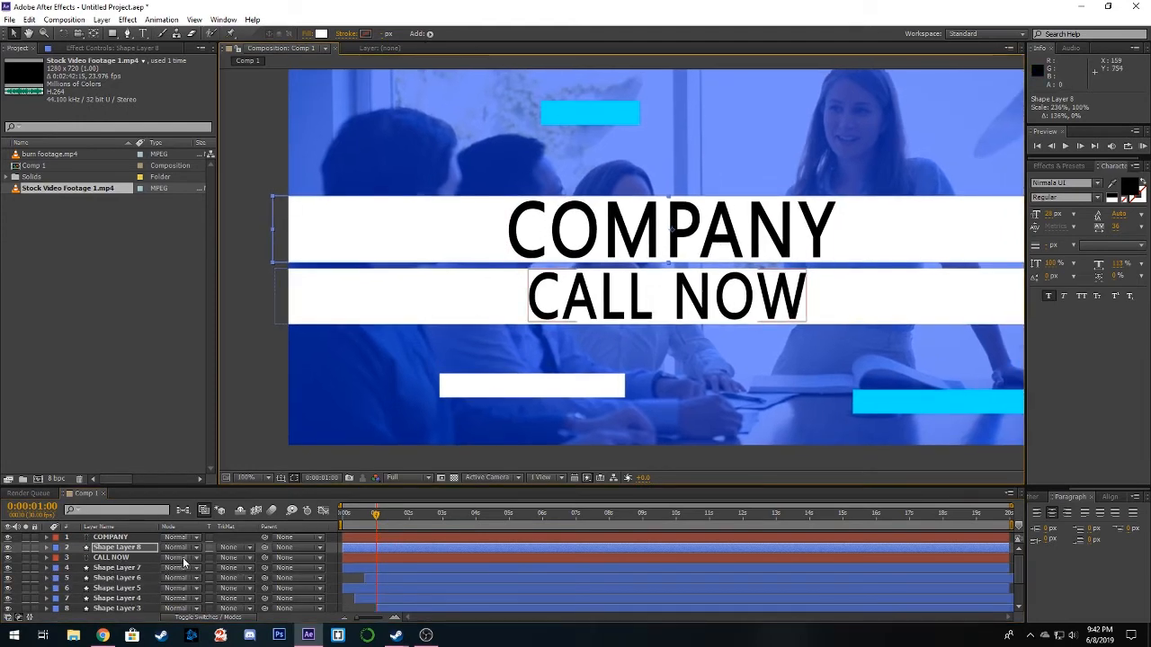
left_click(131, 569)
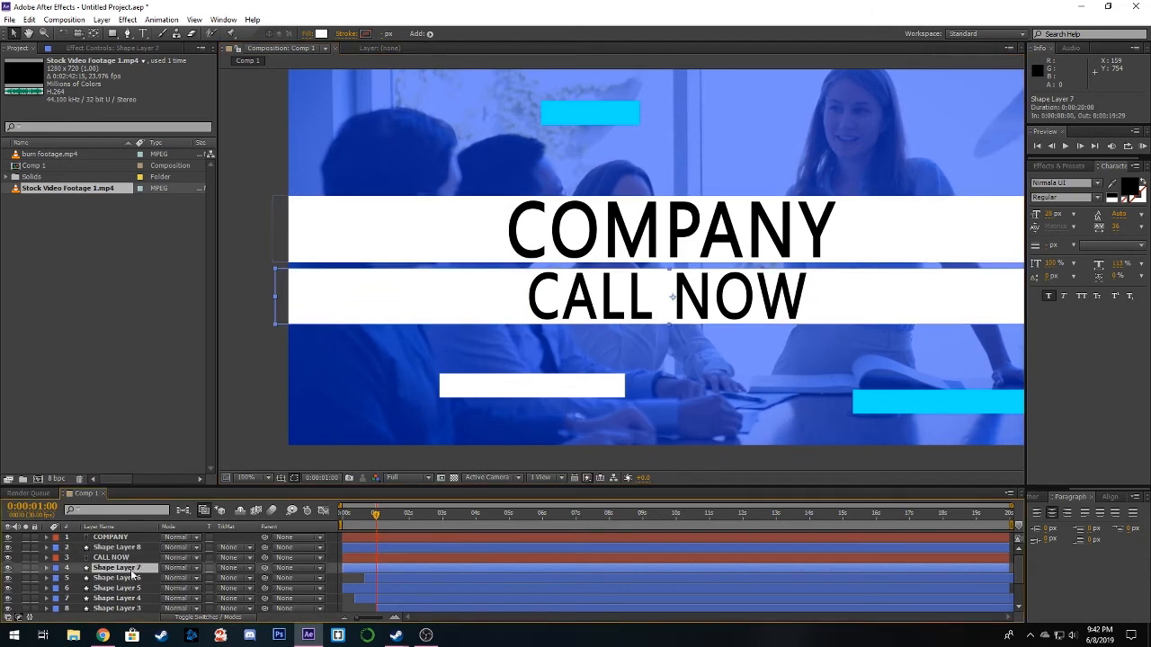
left_click(140, 548)
left_click(138, 569)
left_click(231, 568)
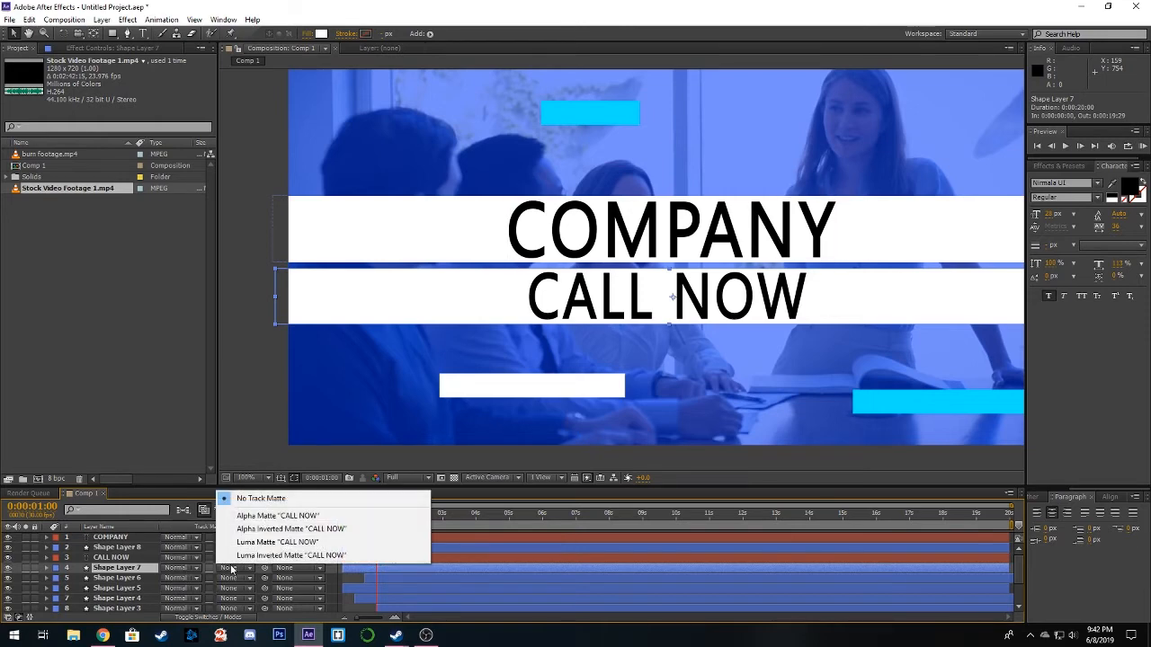
left_click(283, 530)
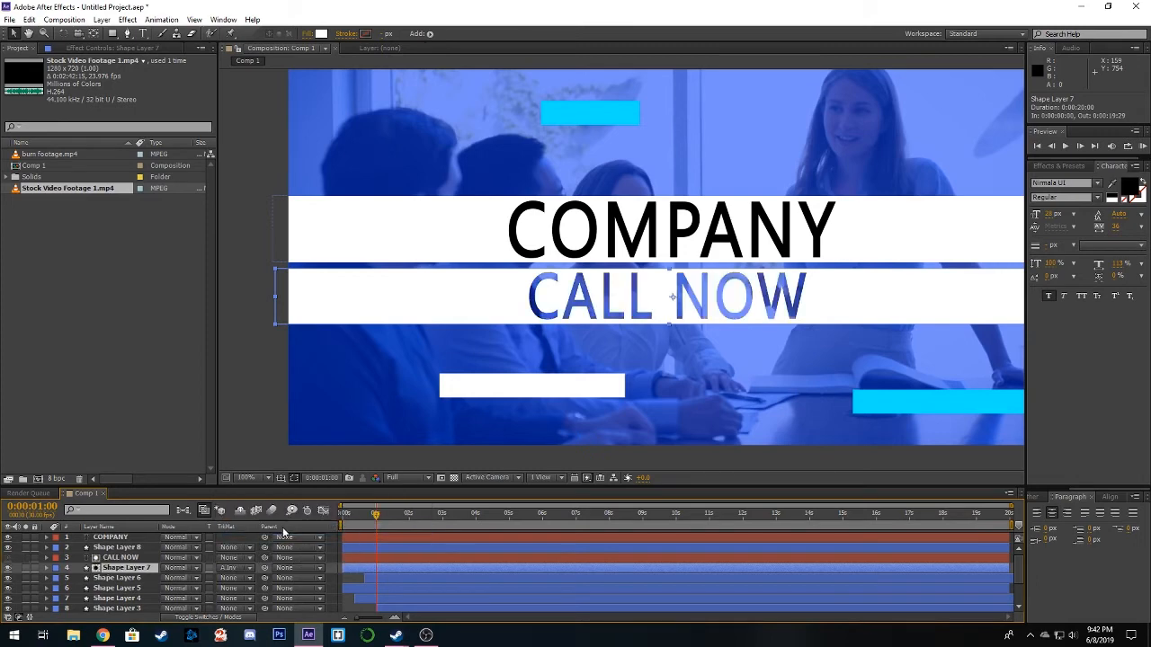
- Try Alpha Matte "COMPANY" as the track matte of Shape Layer 8, and undo it
left_click(124, 551)
left_click(233, 548)
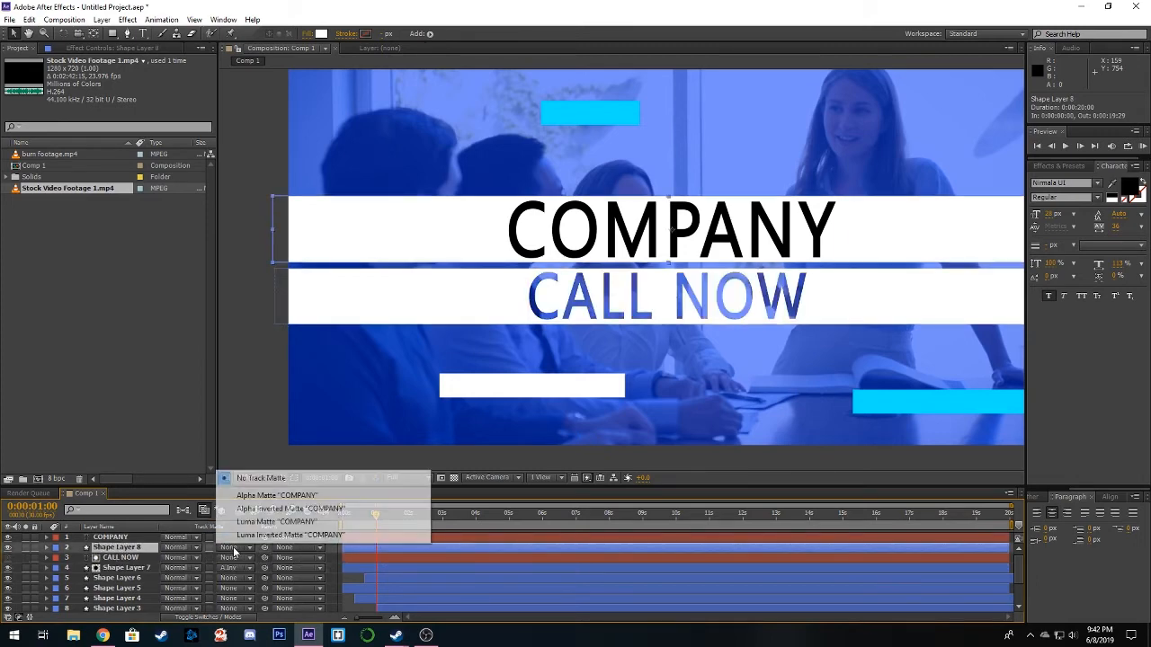
left_click(293, 496)
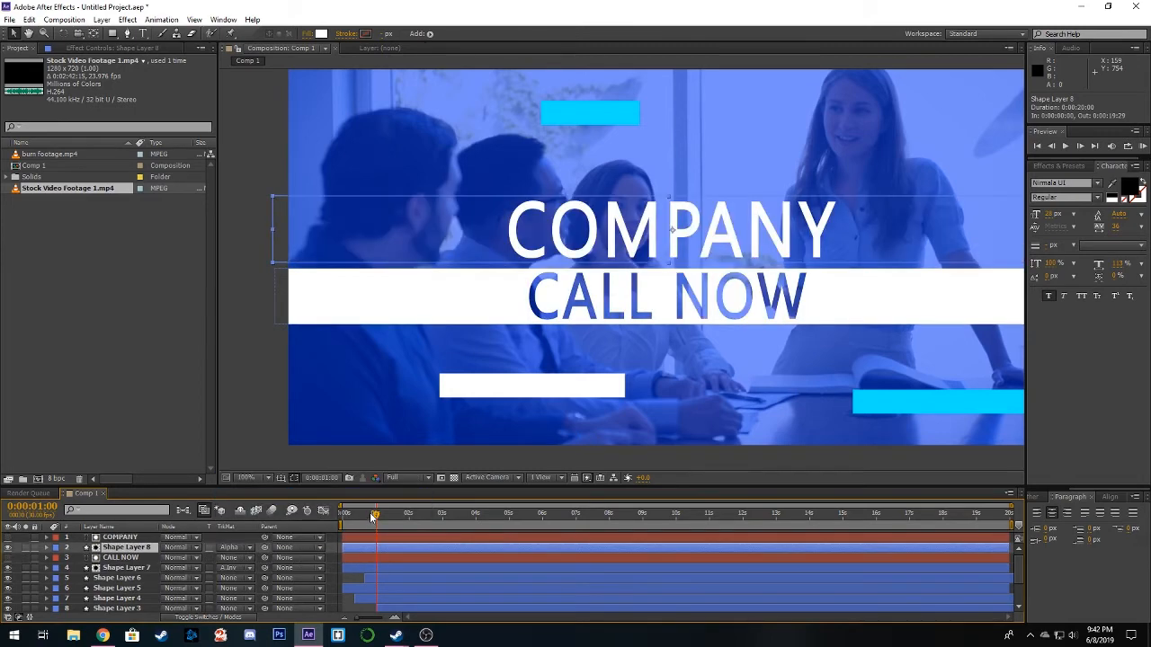
key("ctrl+z")
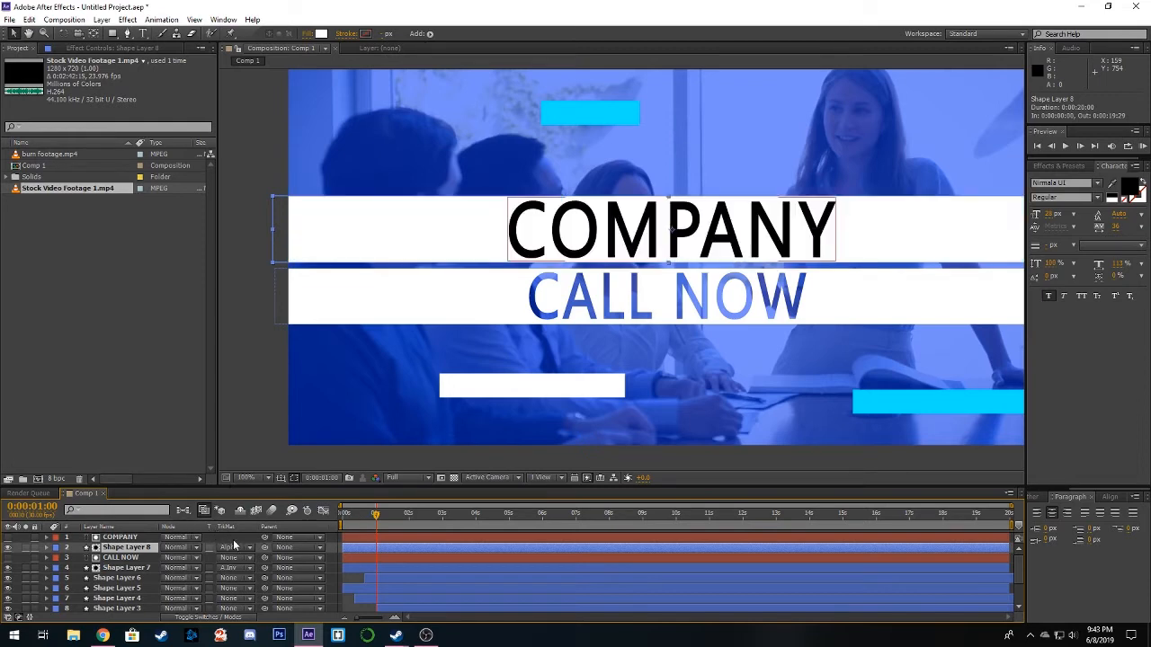
- Set the track matte of Shape Layer 8 to Alpha Inverted Matte "COMPANY" and deselect the layer
left_click(234, 547)
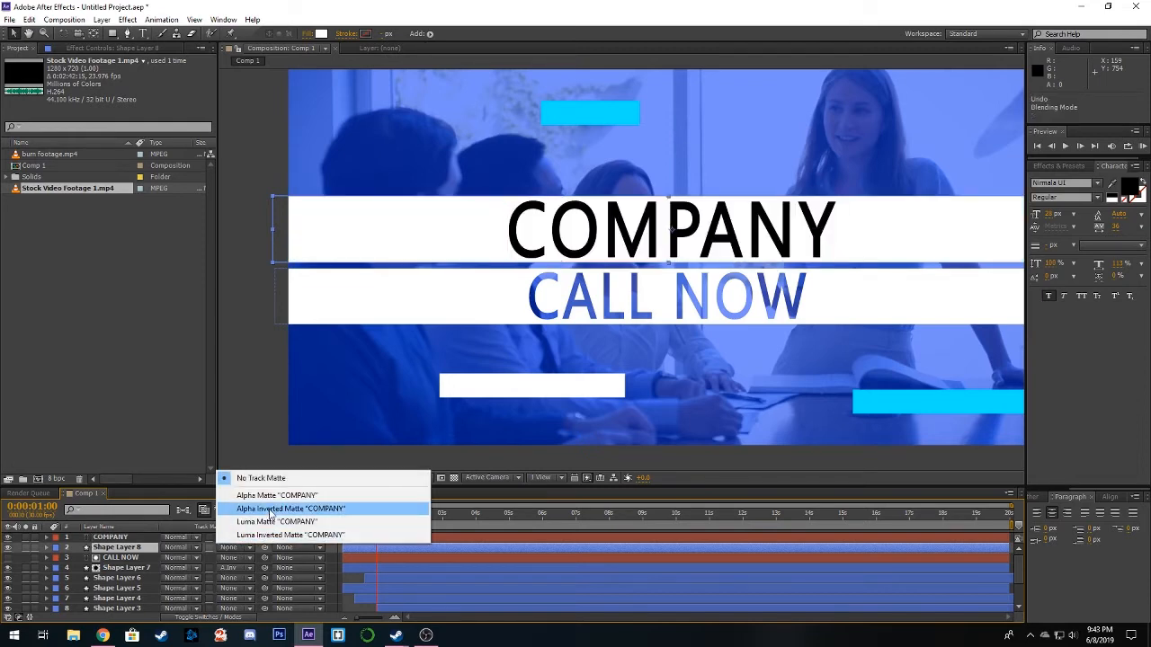
left_click(273, 509)
left_click(239, 548)
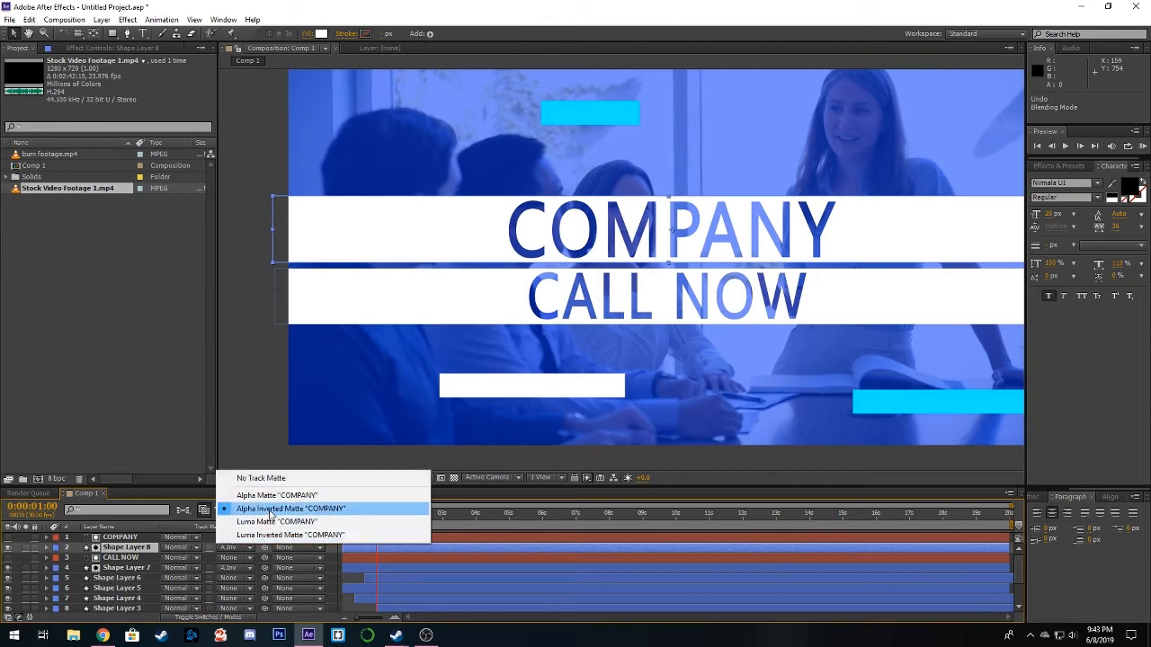
left_click(251, 419)
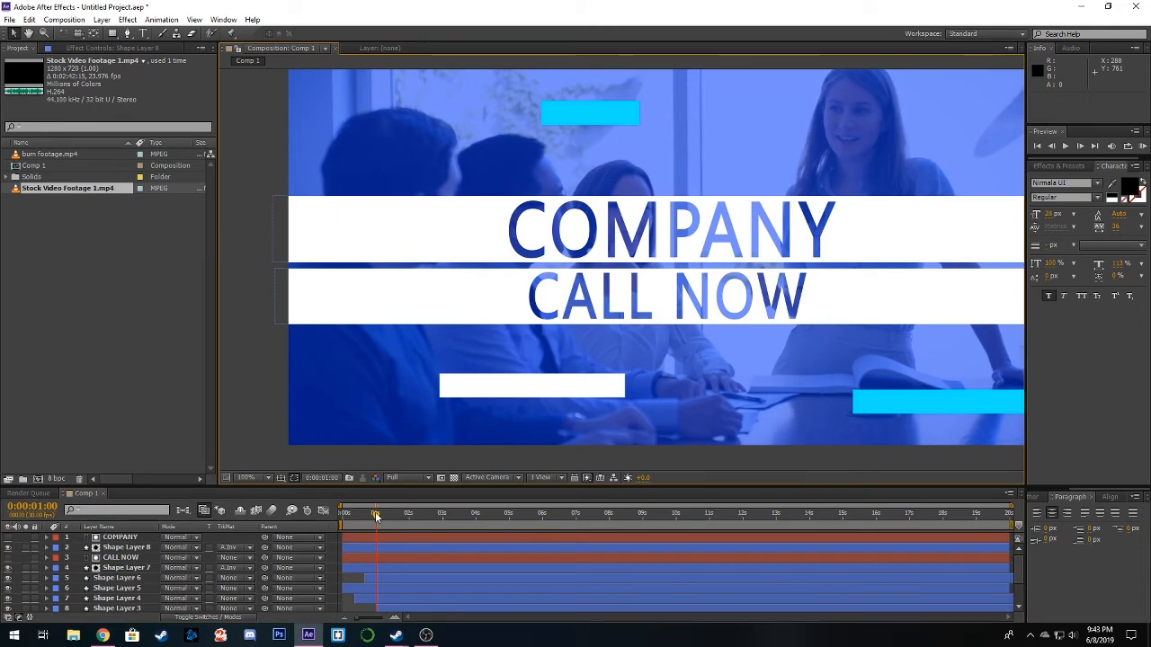
- Scrub through the composition to review the cut-out text over the moving footage, and return to the first frame
key("Home")
left_click_drag(324, 520, 537, 536)
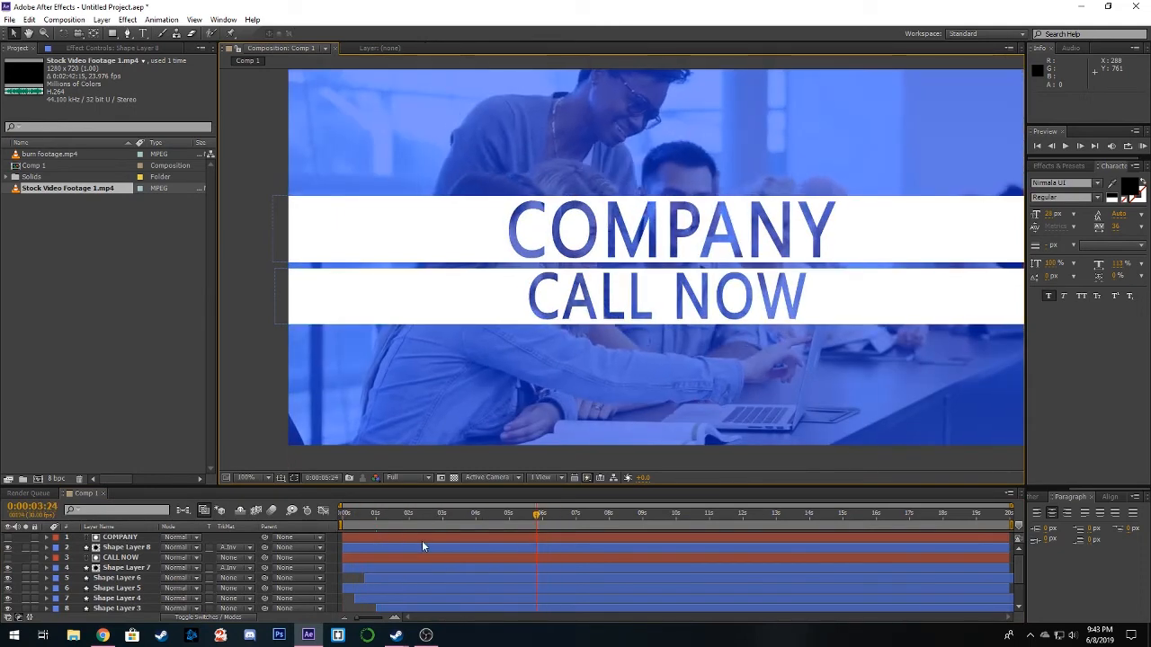
left_click_drag(422, 541, 320, 544)
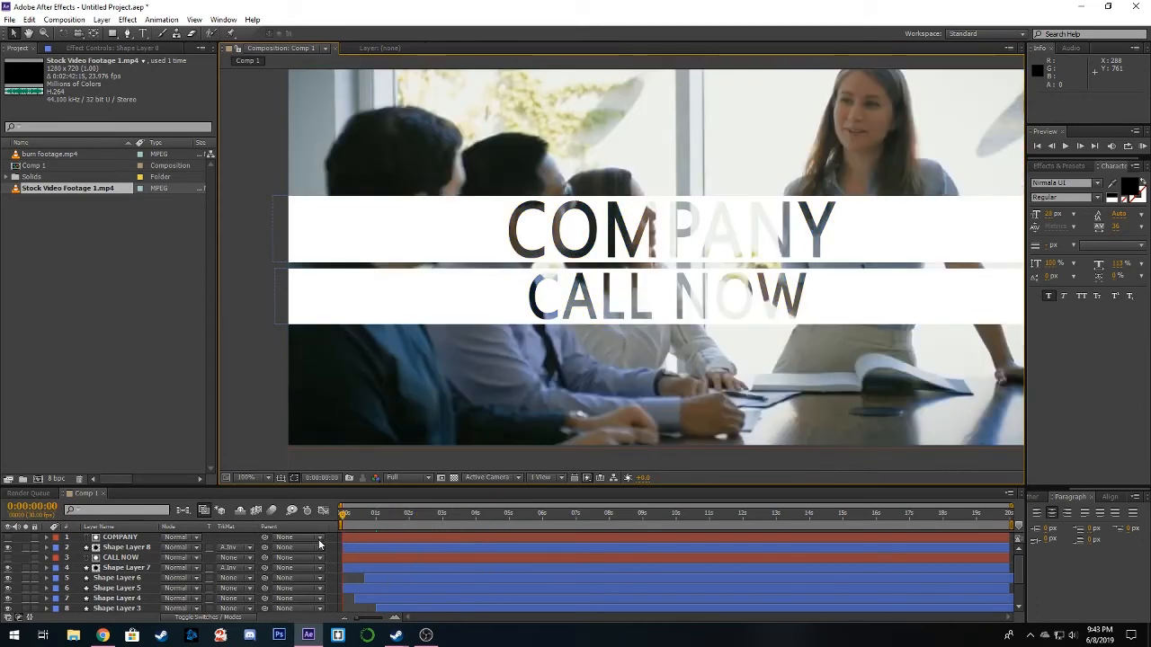
left_click(485, 287)
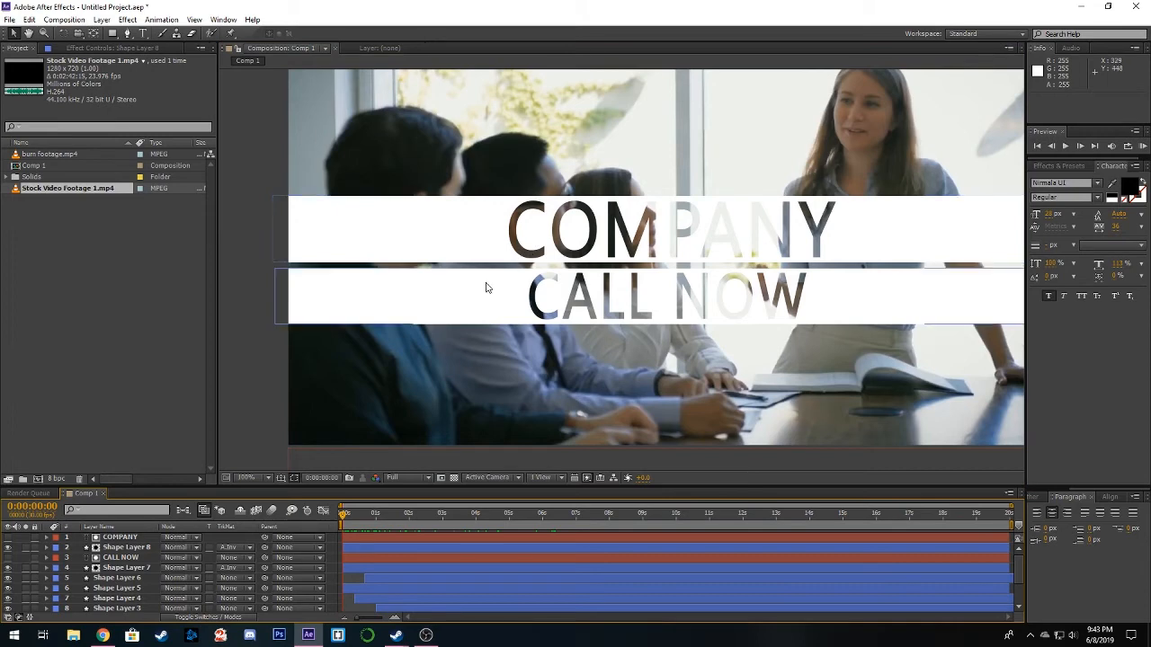
- Unlink the size proportions of Shape Layer 7's rectangle path, and keyframe its Size and Position at 0:00:00:29
left_click(467, 249)
left_click(440, 301)
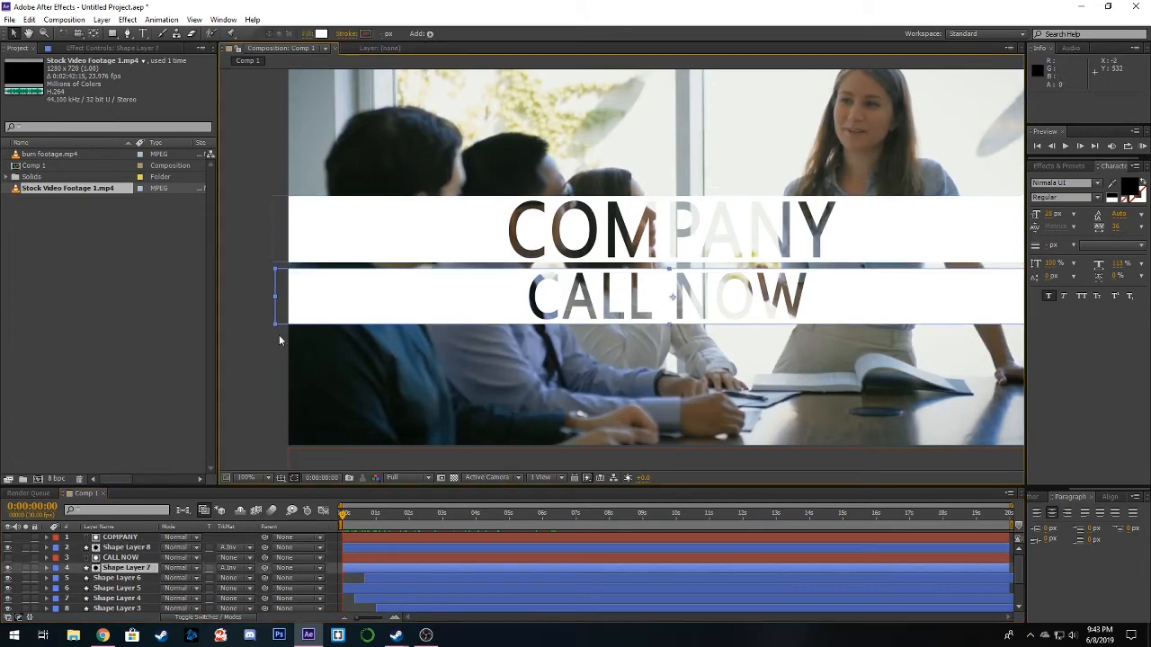
left_click(279, 340)
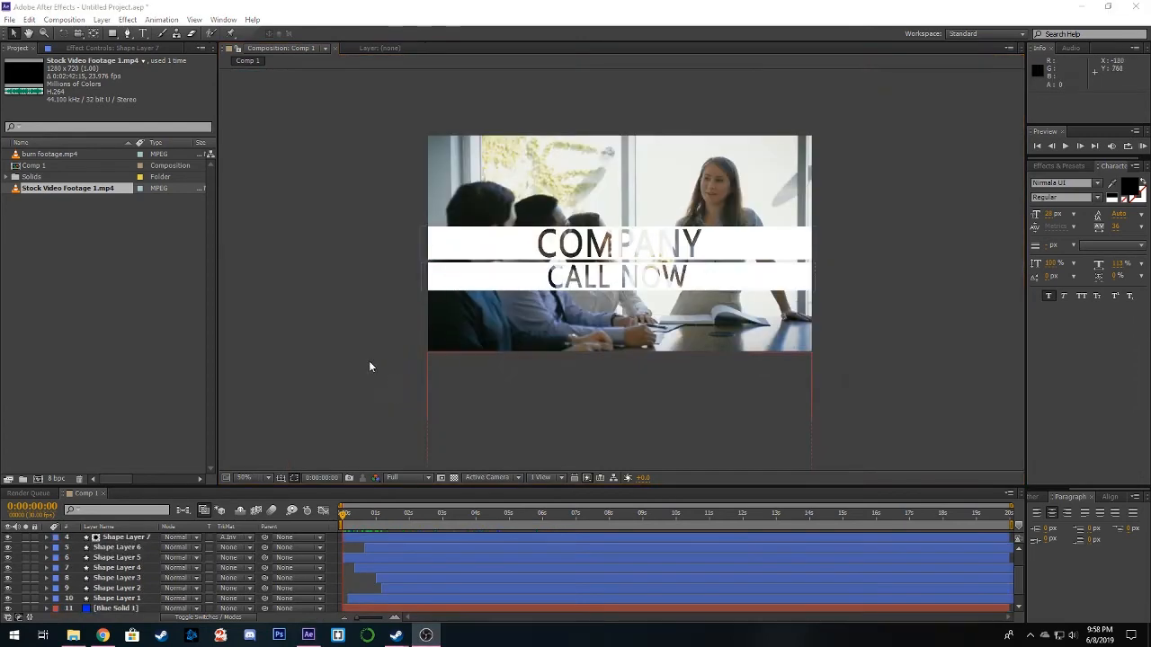
left_click(487, 335)
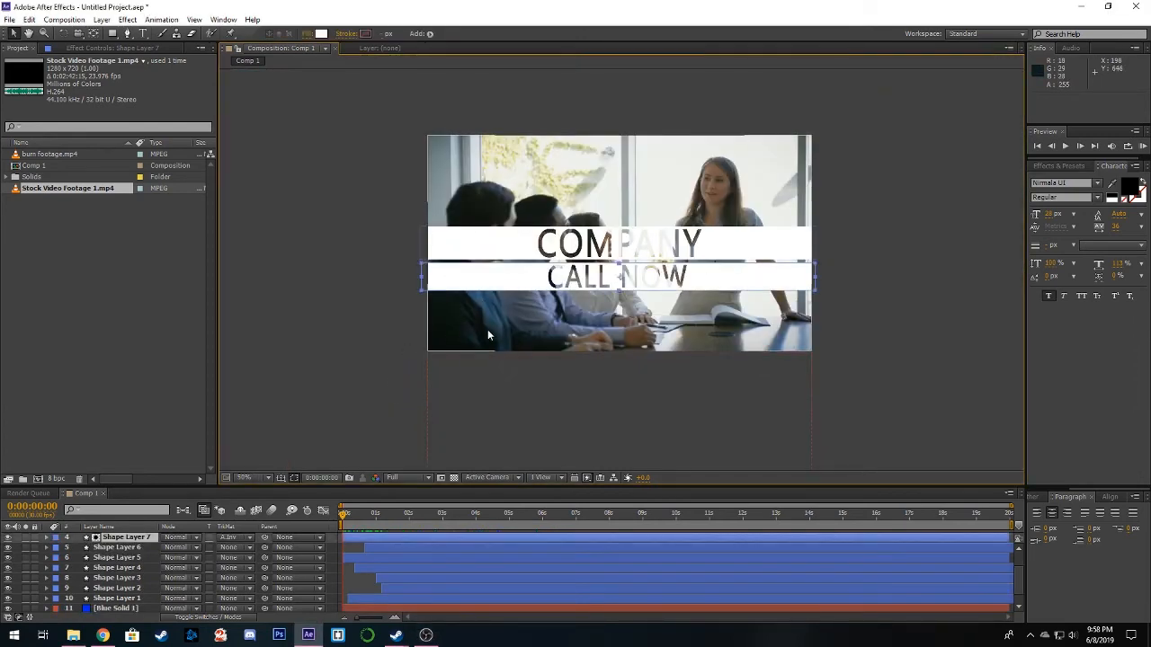
scroll(510, 306, "up", 1)
left_click_drag(461, 300, 493, 299)
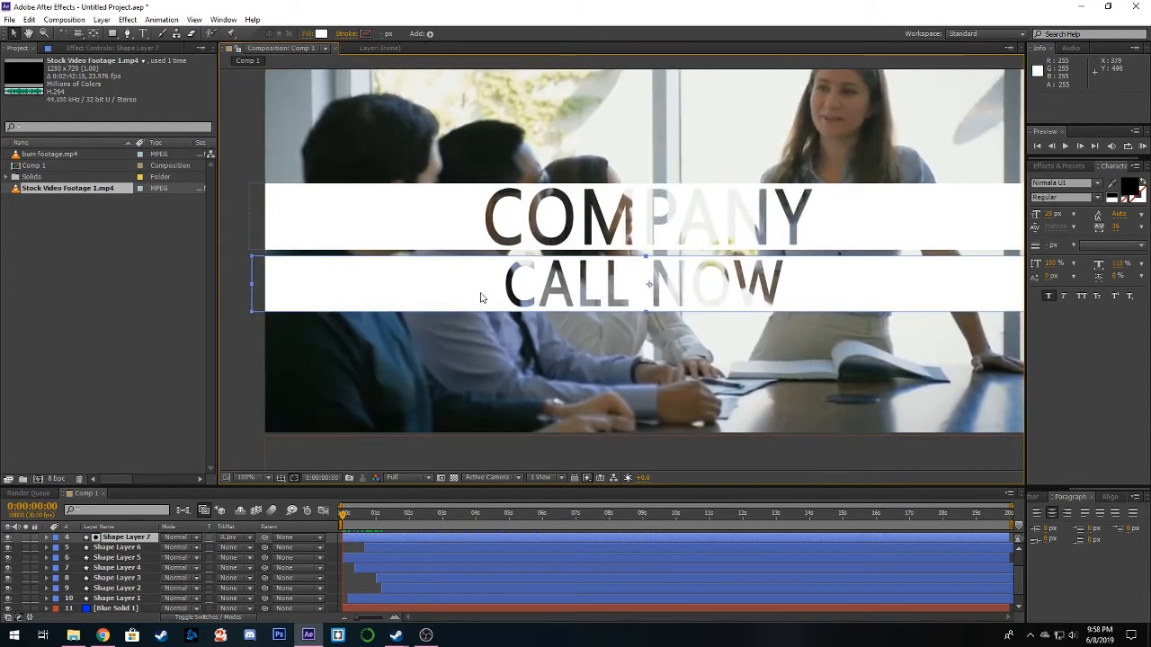
scroll(130, 549, "up", 1)
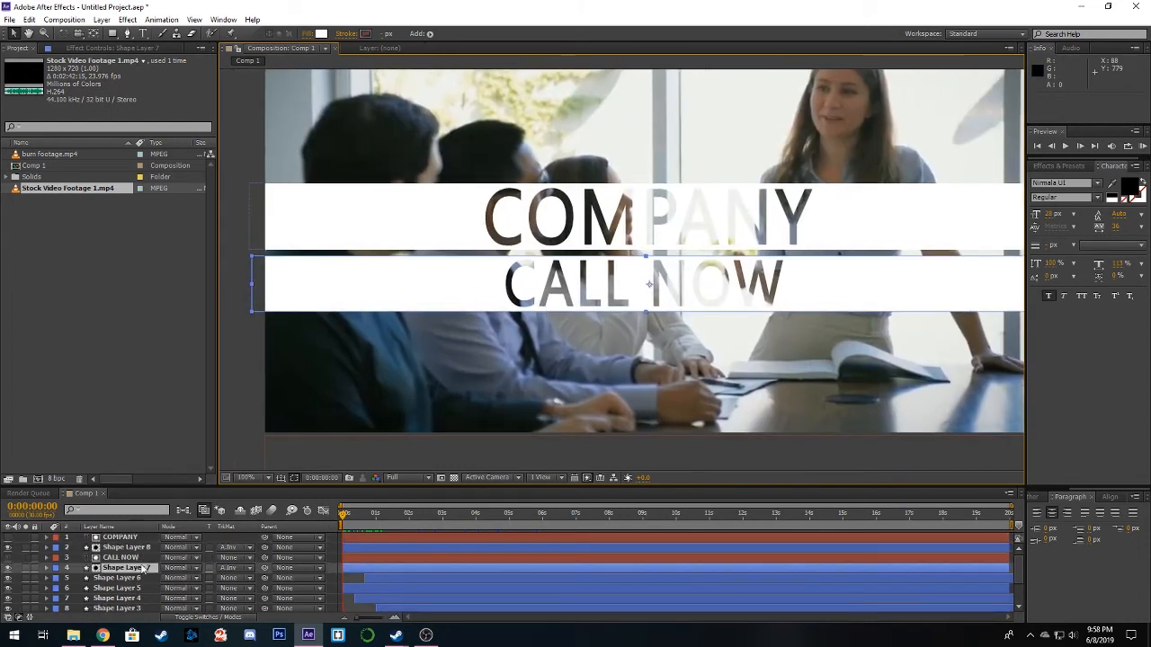
left_click(47, 568)
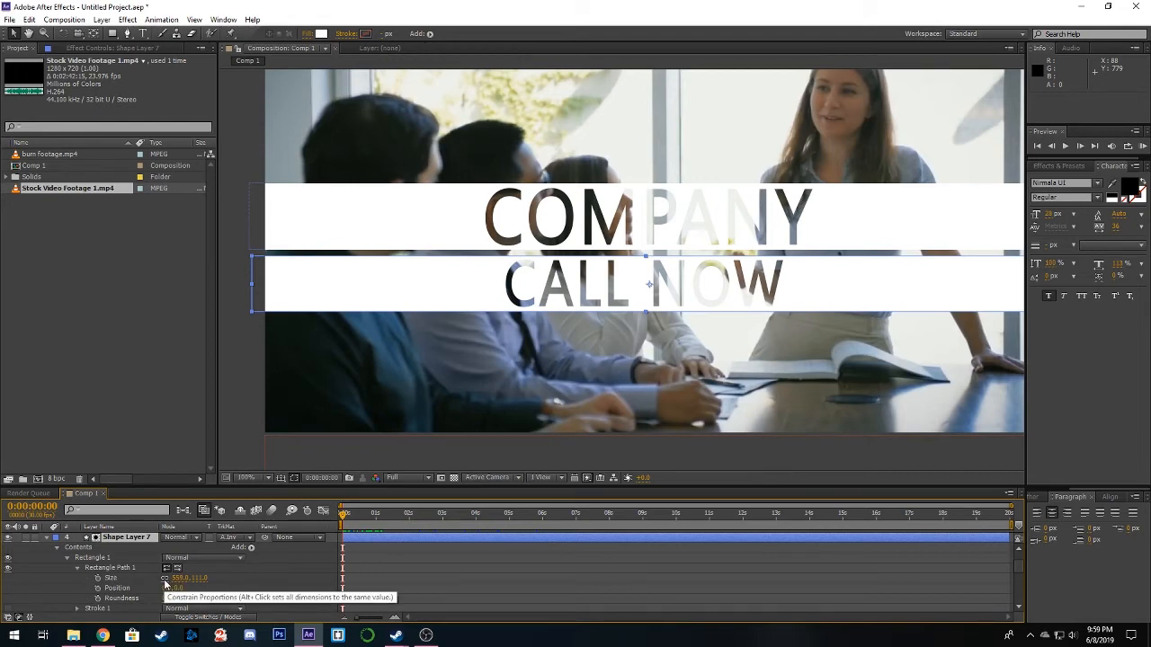
left_click(166, 580)
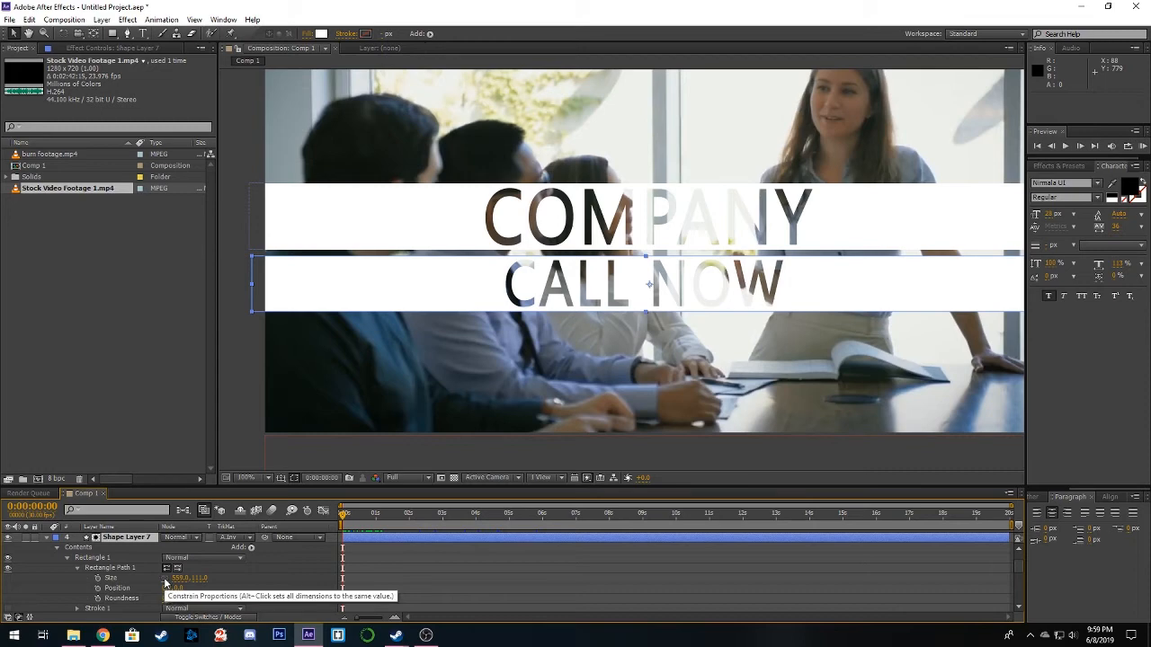
left_click(98, 578)
left_click(97, 588)
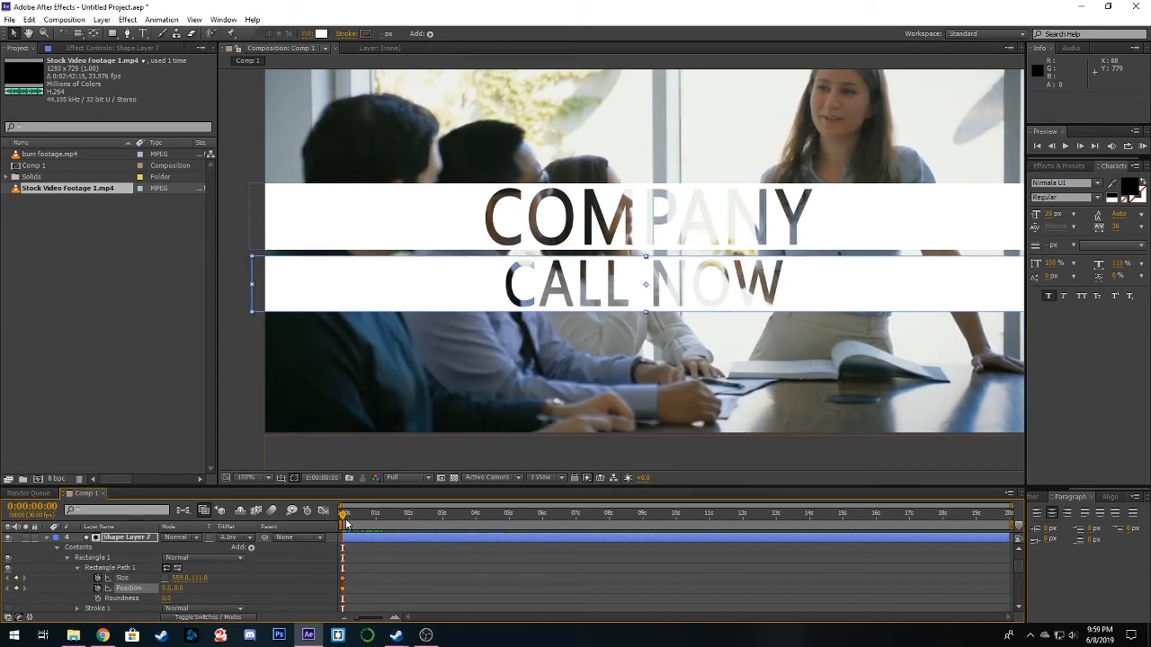
left_click_drag(346, 575, 376, 591)
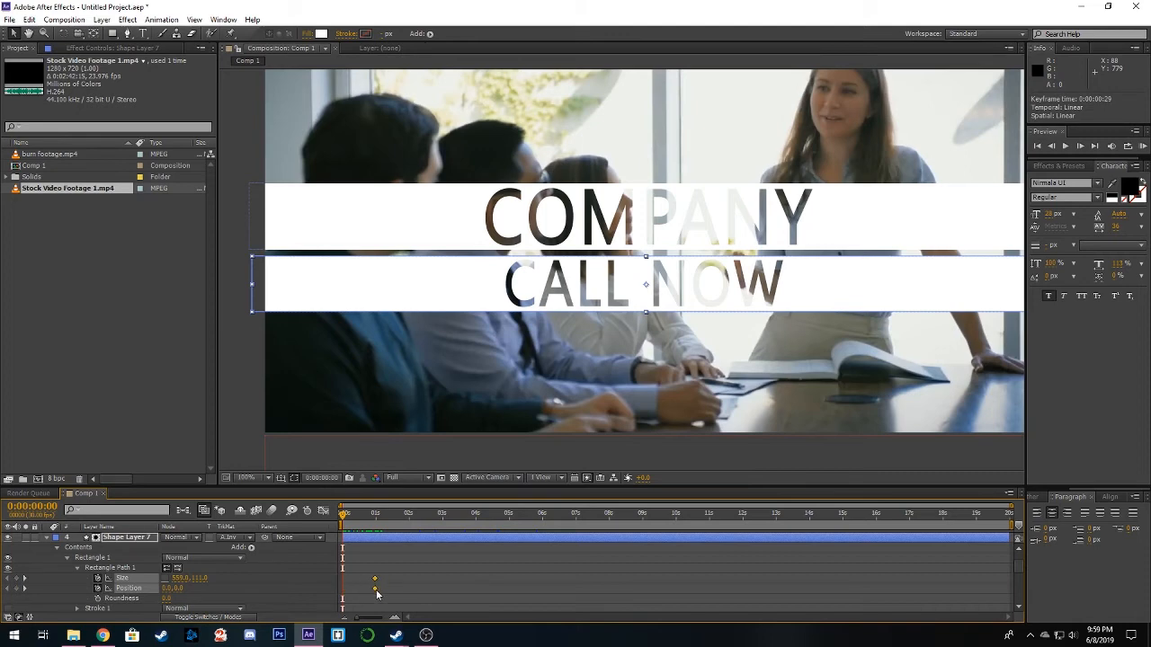
- At the first frame, set Shape Layer 7's rectangle width to 0 and its X position to -281, and review the bar's slide-in
left_click(180, 578)
type("0")
key("Return")
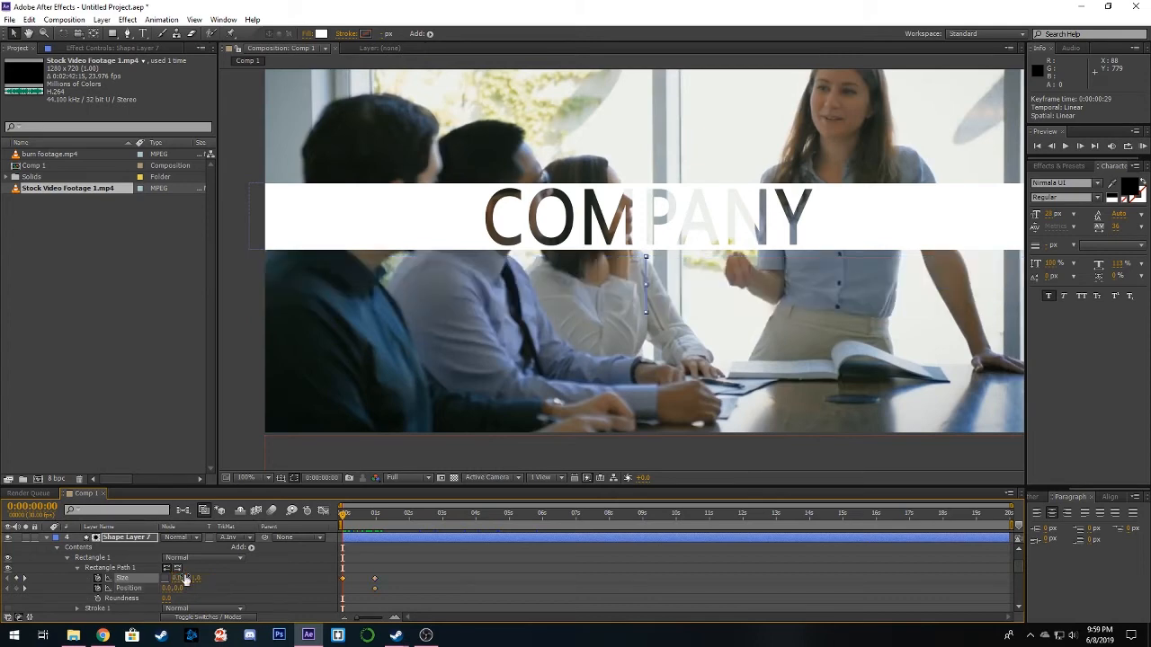
left_click_drag(169, 589, 3, 619)
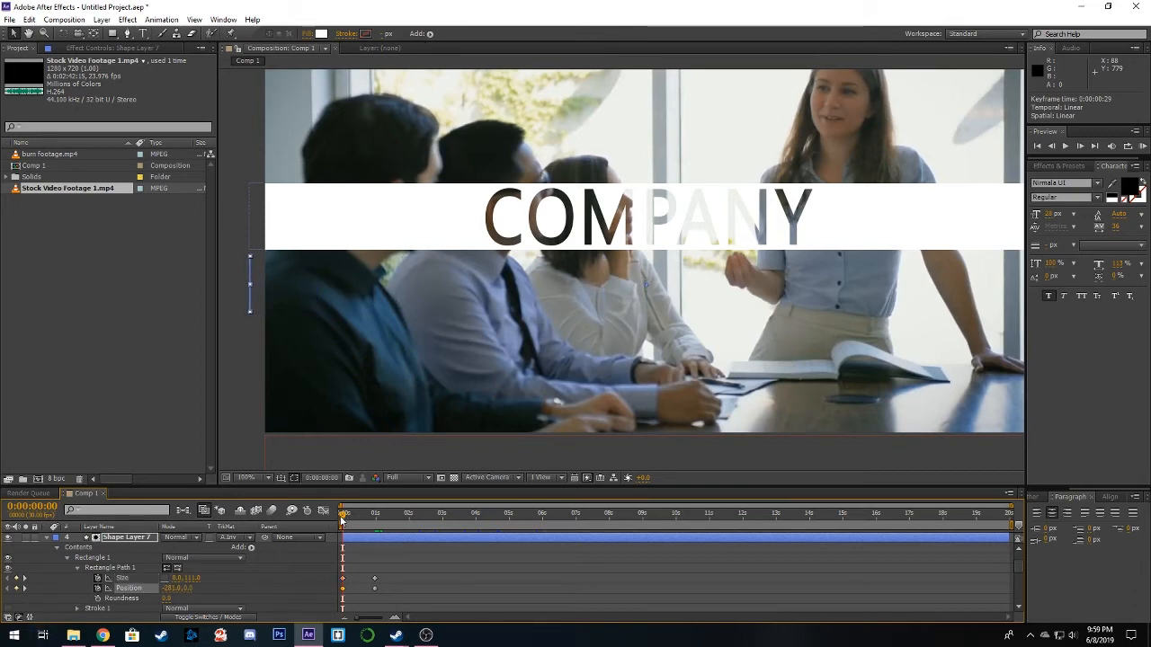
left_click_drag(341, 517, 376, 537)
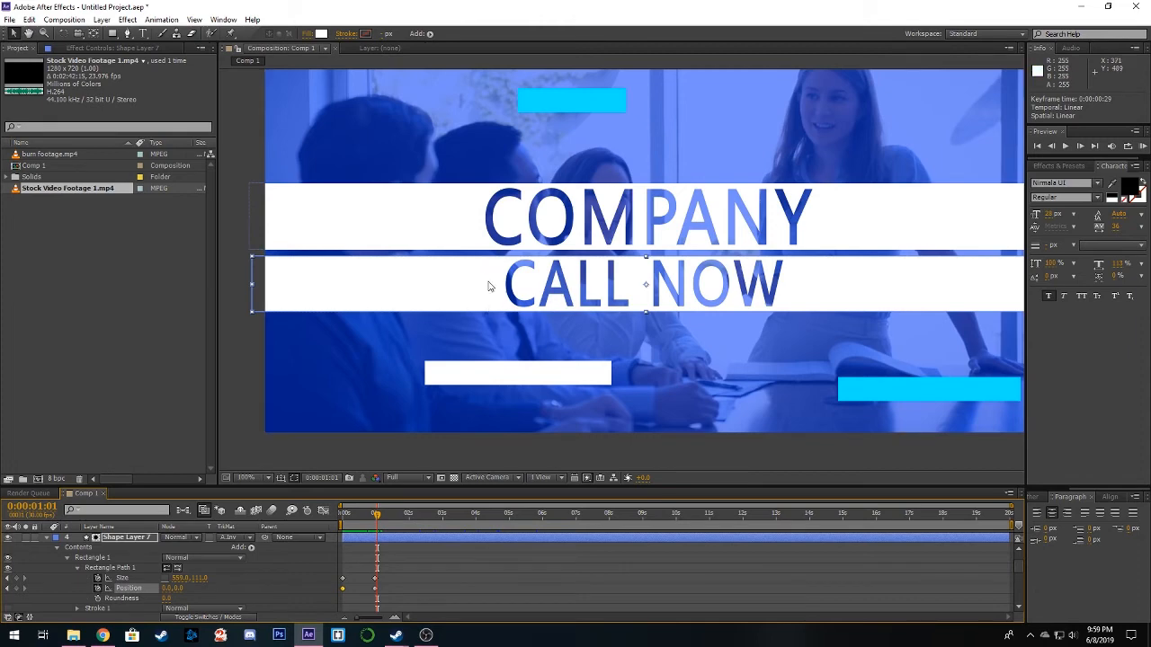
left_click_drag(377, 516, 343, 516)
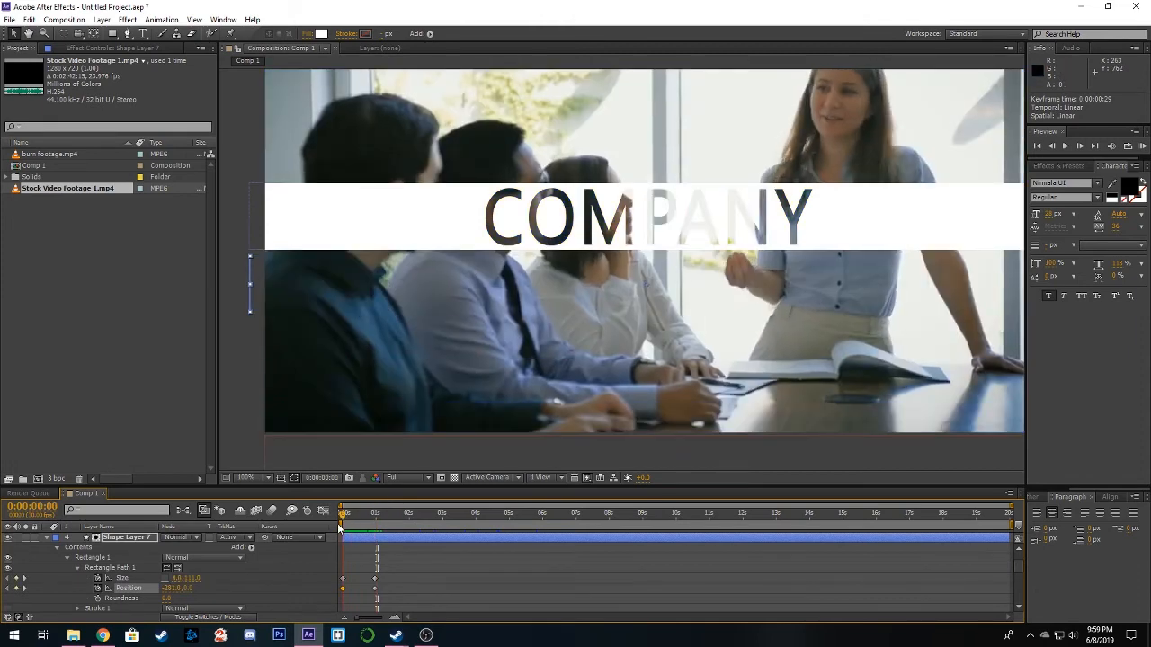
left_click(47, 538)
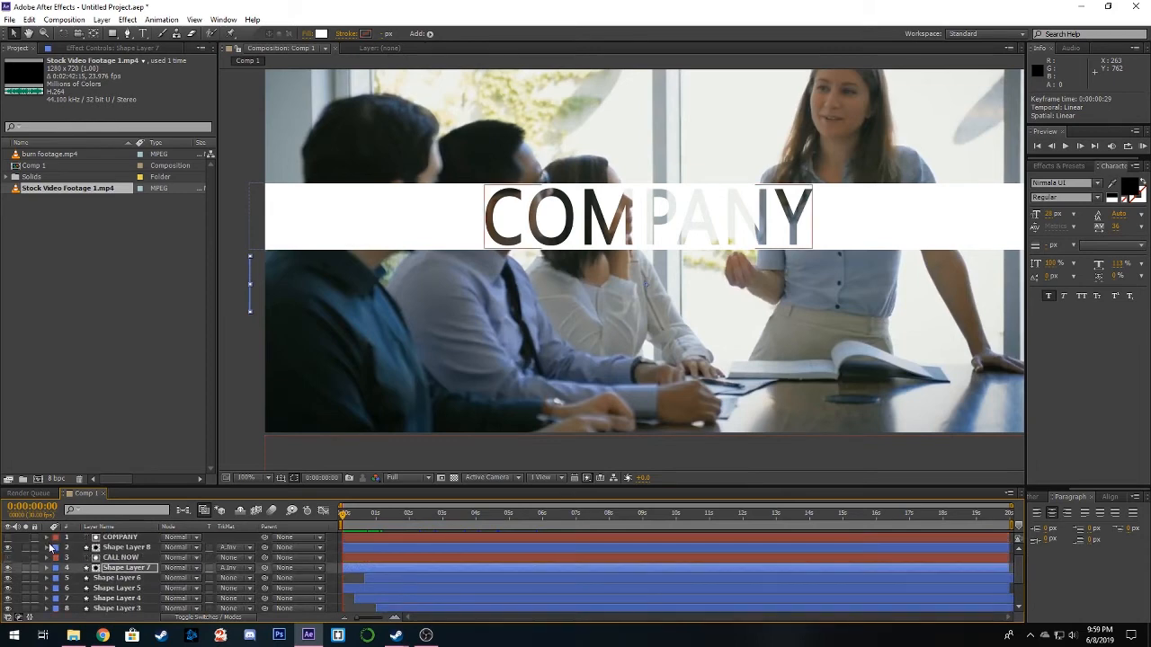
- Unlink the size proportions of Shape Layer 8's rectangle path, and keyframe its Size and Position at 0:00:00:29
left_click(48, 547)
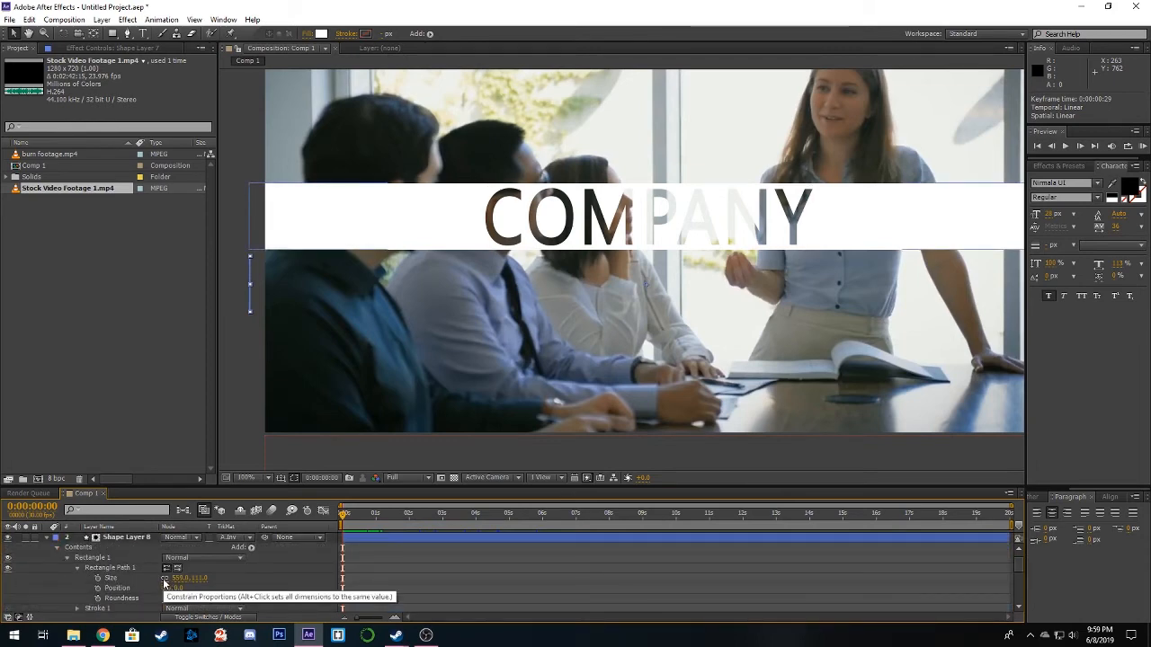
left_click(164, 580)
left_click(98, 579)
left_click(98, 589)
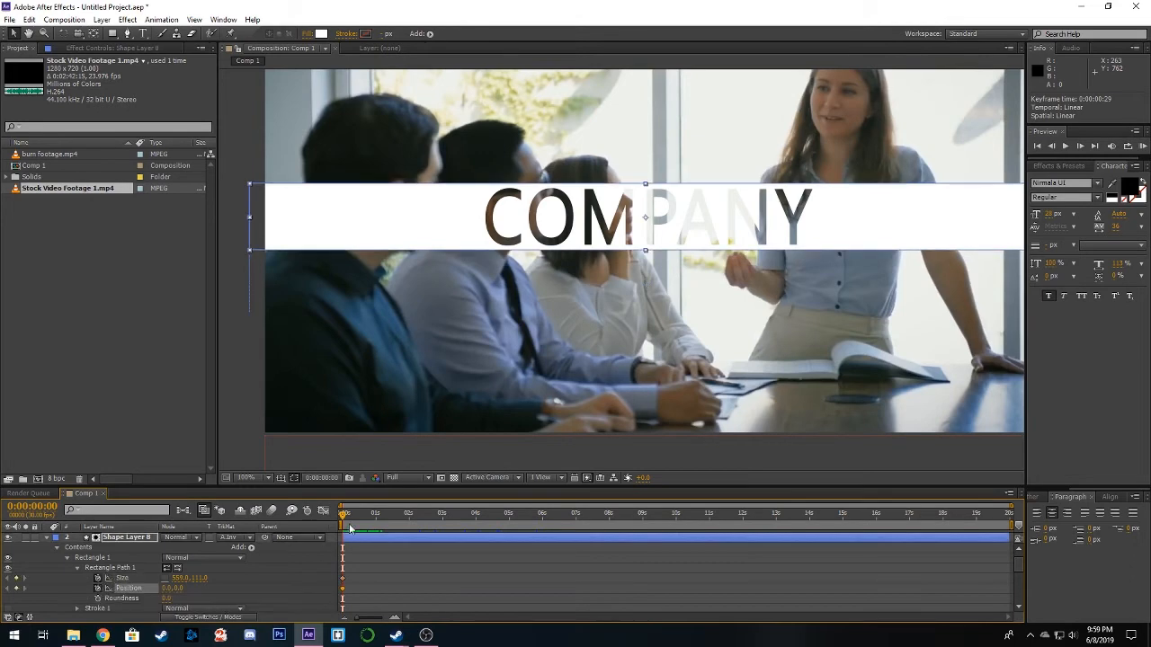
left_click_drag(356, 520, 376, 520)
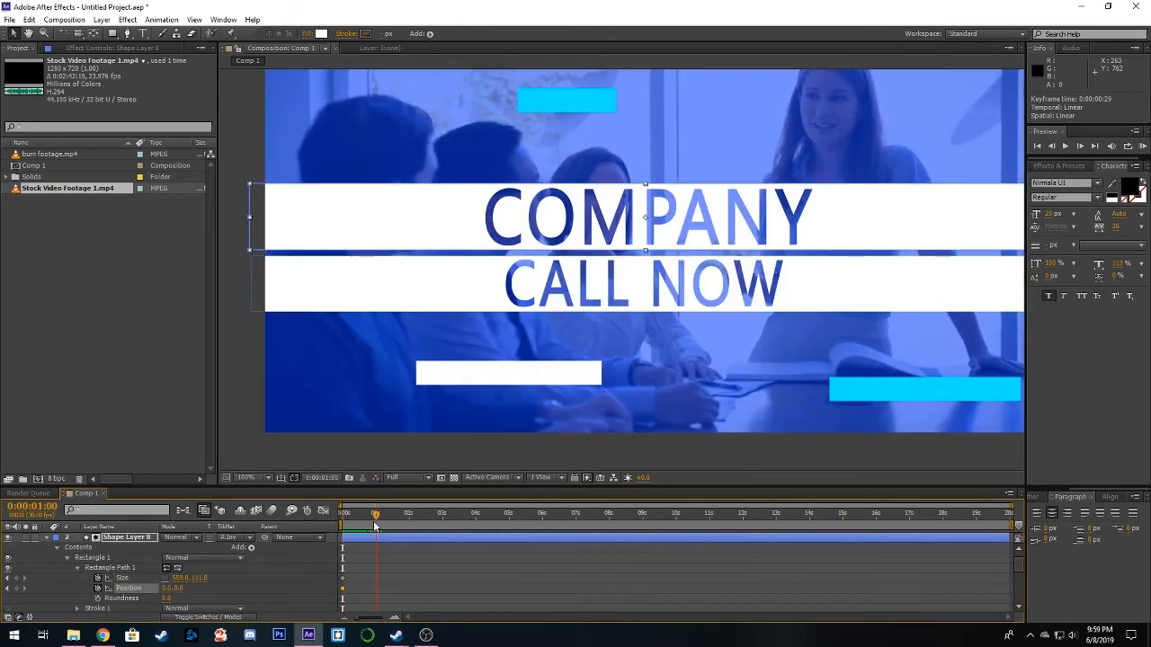
left_click(180, 579)
key("Return")
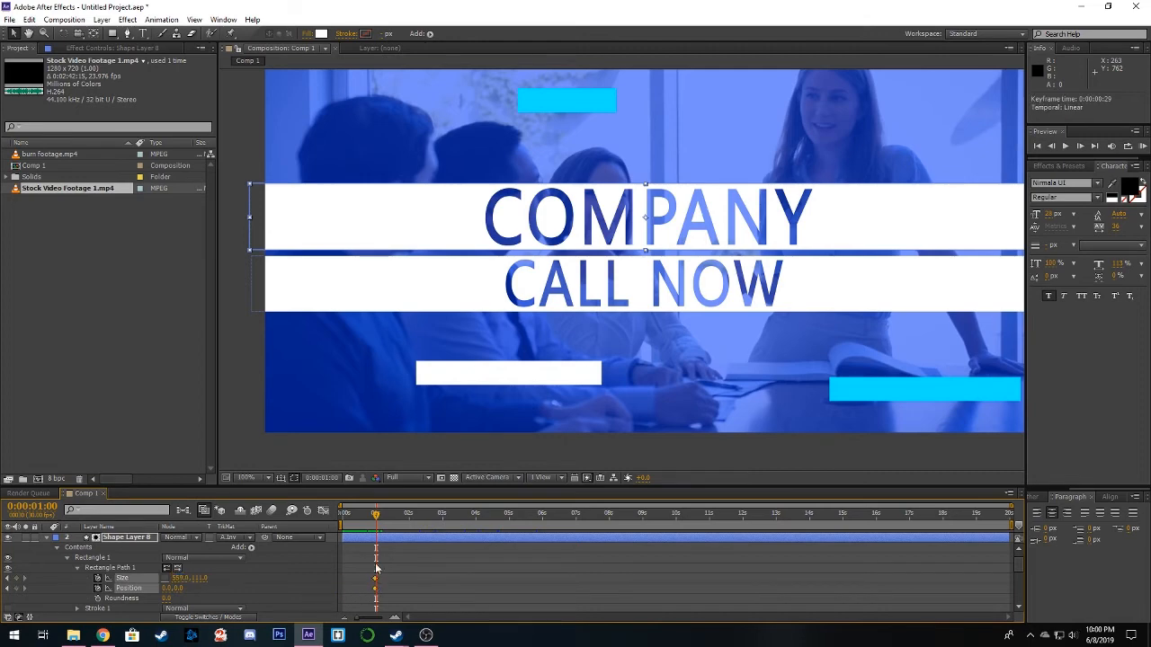
- At the first frame, set Shape Layer 8's rectangle width to 0 and its X position to -279, and review the bar's slide-in
left_click_drag(378, 520, 343, 520)
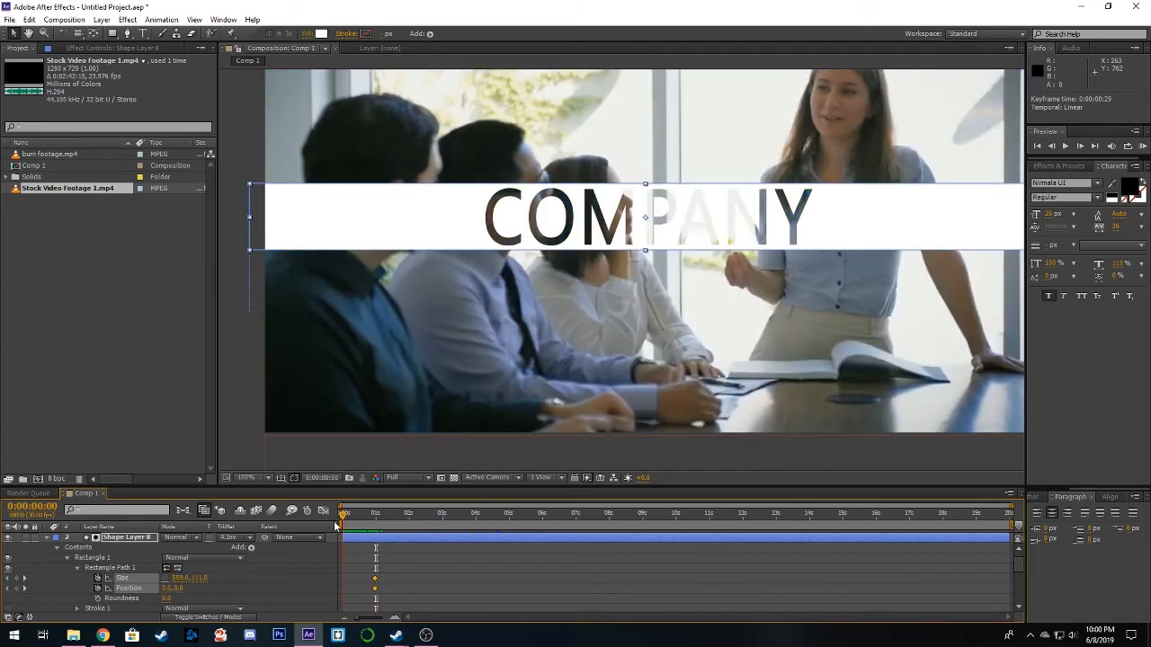
left_click(178, 579)
type("0")
key("Return")
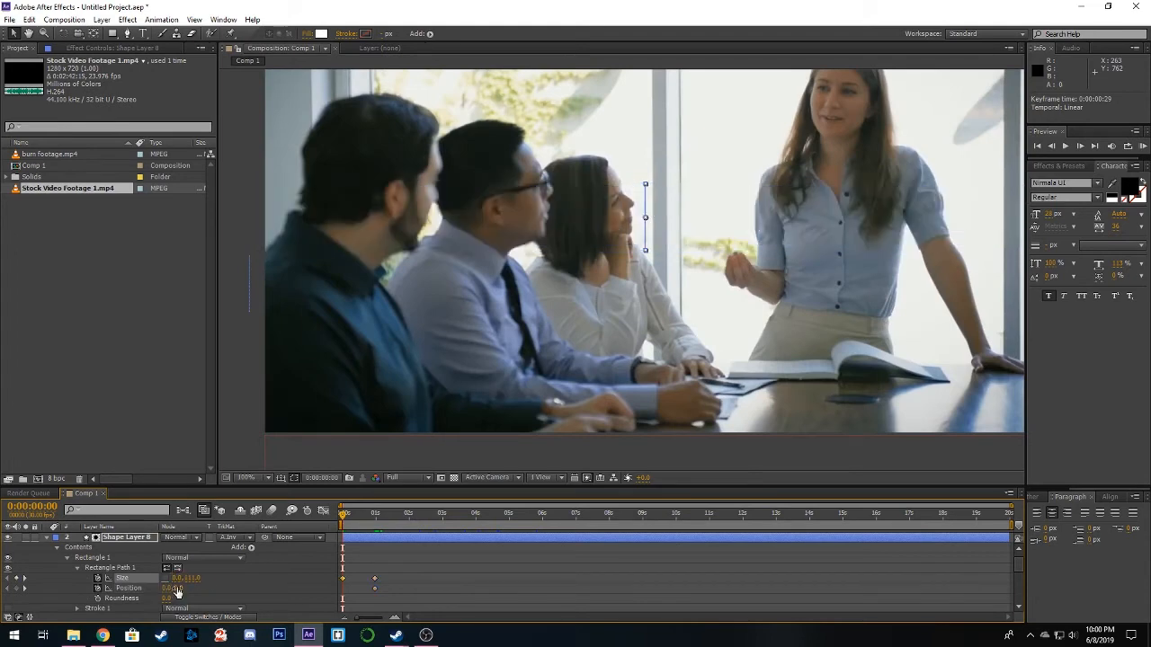
left_click_drag(177, 593, 23, 612)
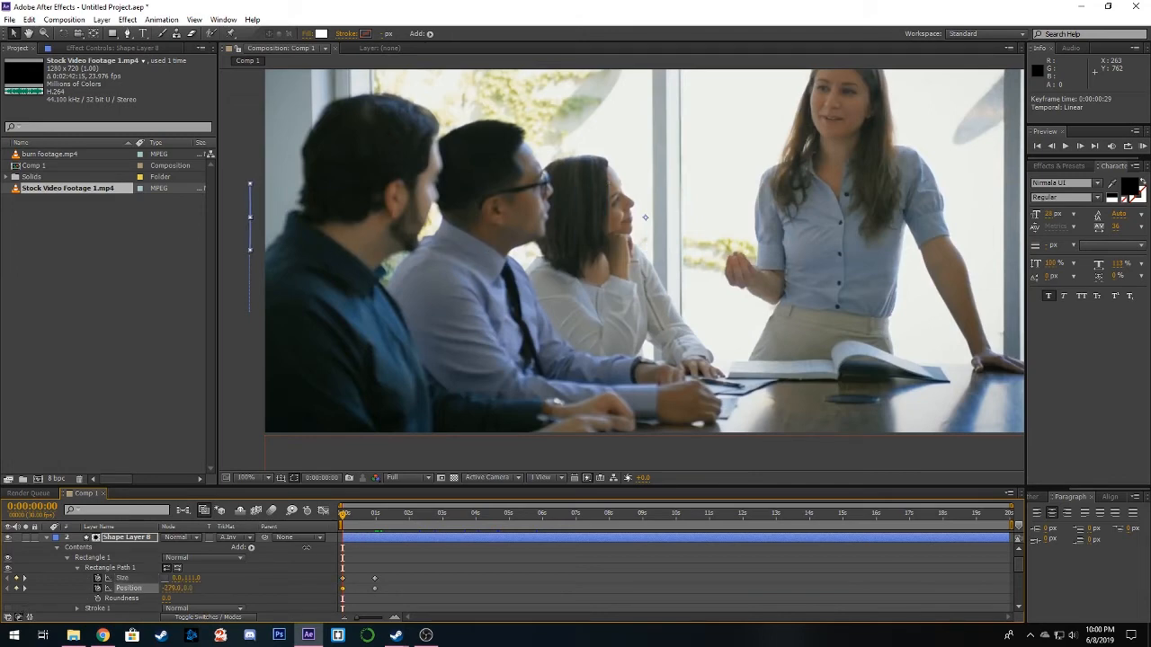
left_click_drag(340, 513, 410, 544)
scroll(56, 568, "up", 1)
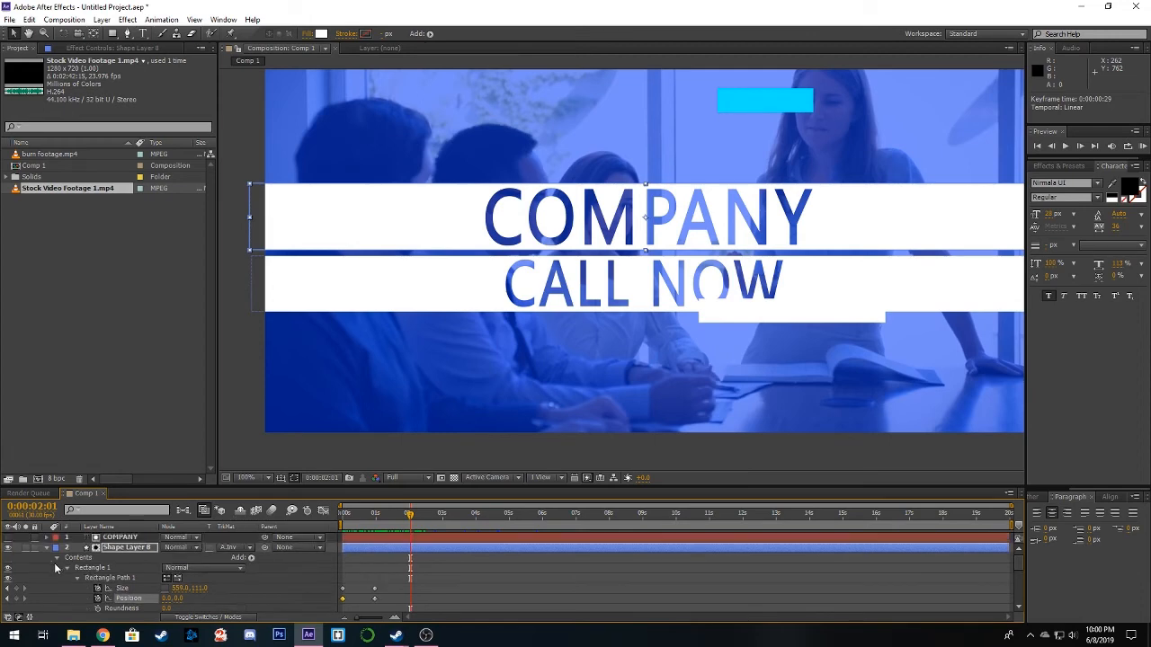
left_click(46, 548)
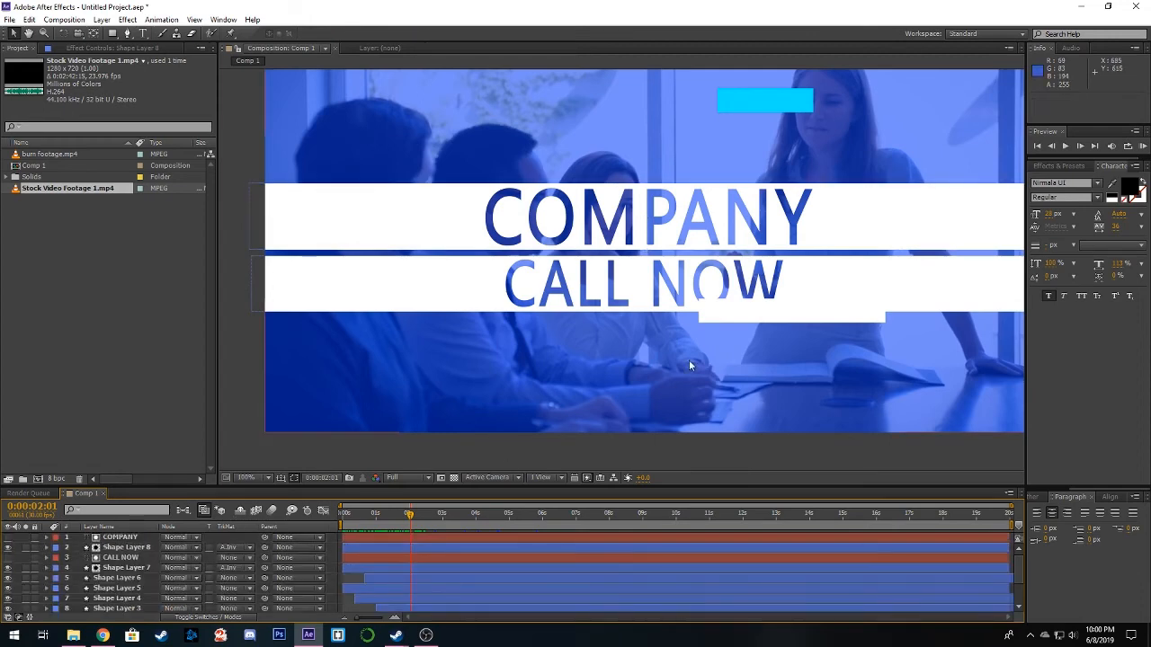
- Move the white line of Shape Layer 2 down to about position 1087, 293 so it clears the CALL NOW bar
left_click(753, 317)
left_click(605, 581)
left_click(605, 591)
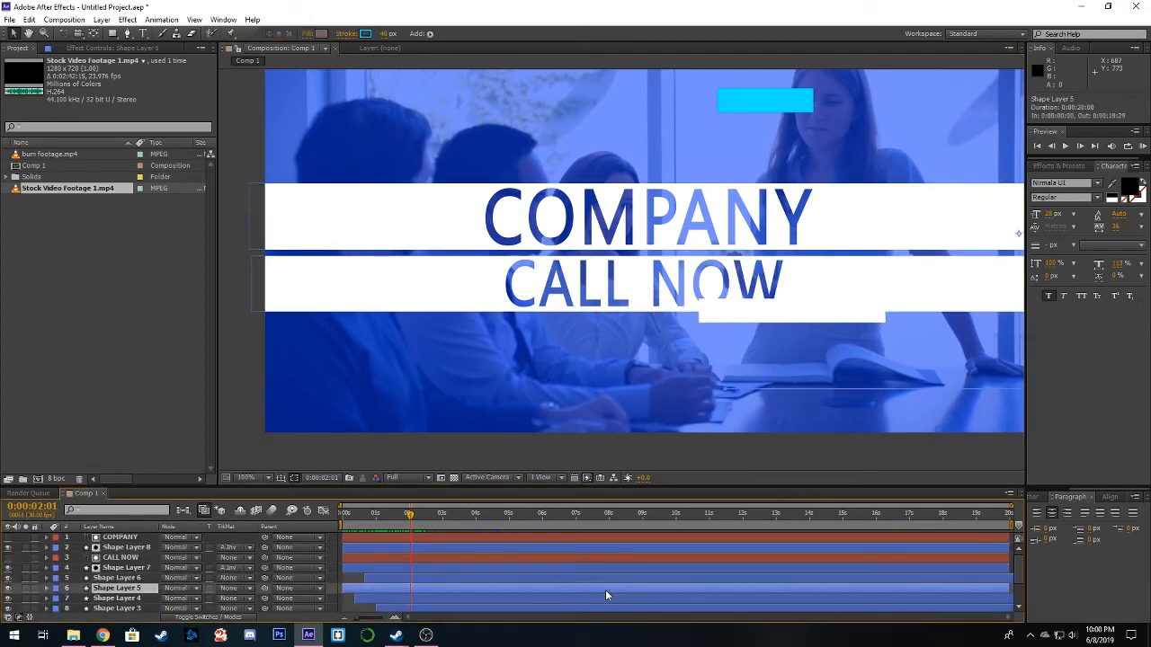
scroll(605, 591, "down", 1)
left_click(621, 569)
left_click(619, 578)
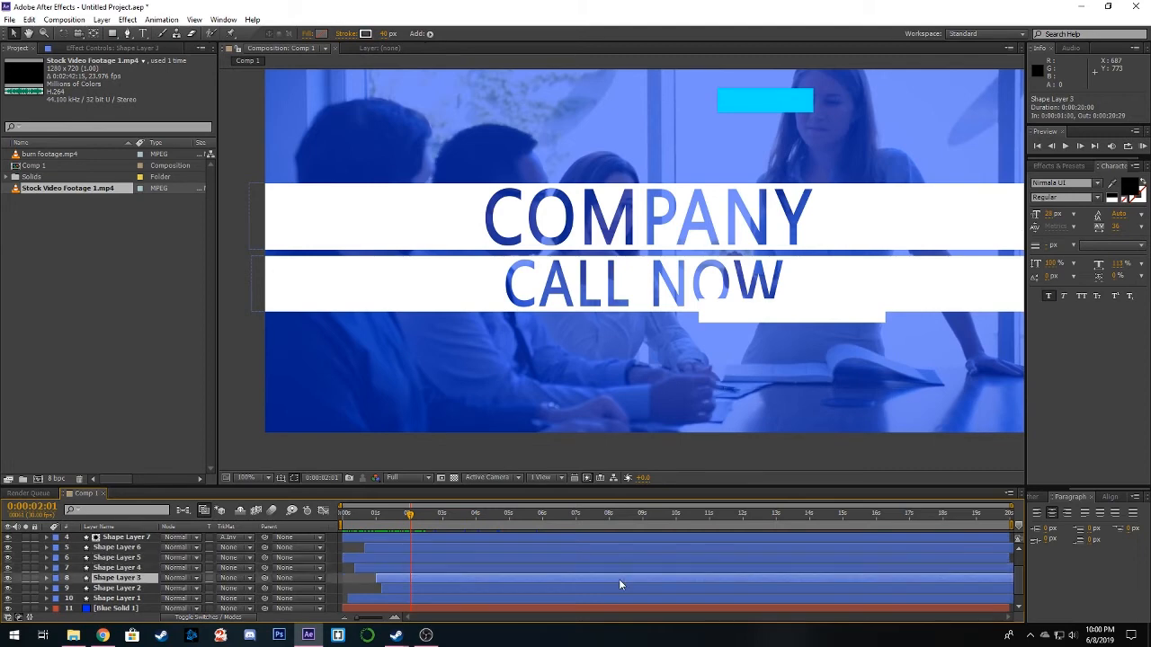
left_click(621, 589)
left_click_drag(864, 294, 825, 315)
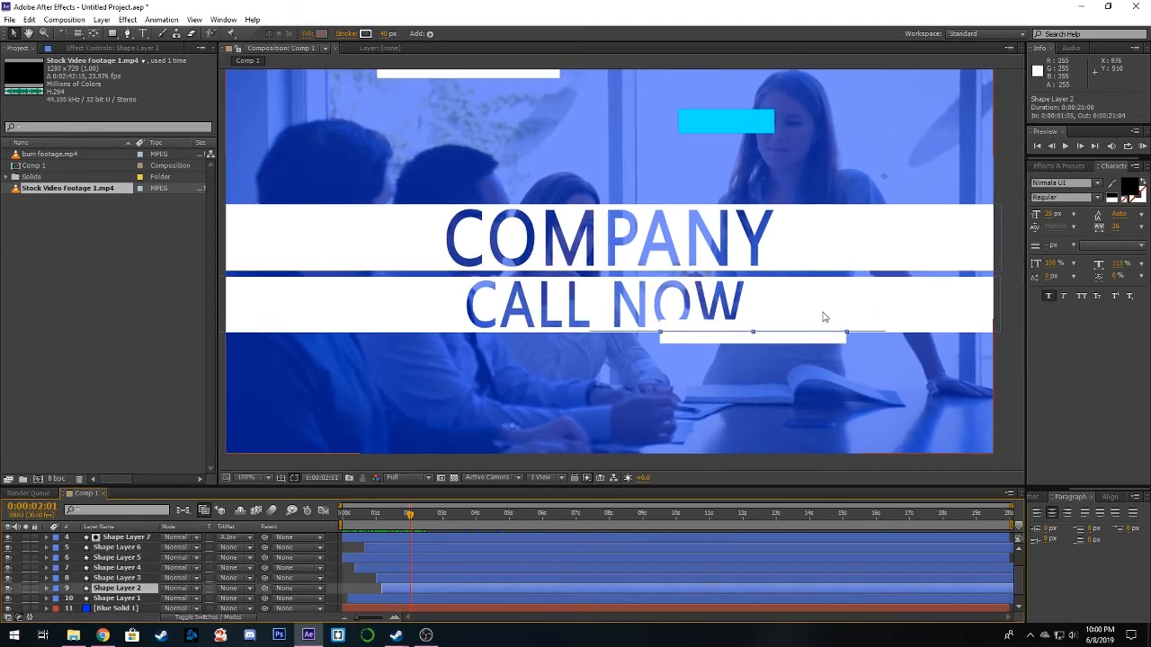
left_click_drag(884, 175, 877, 197)
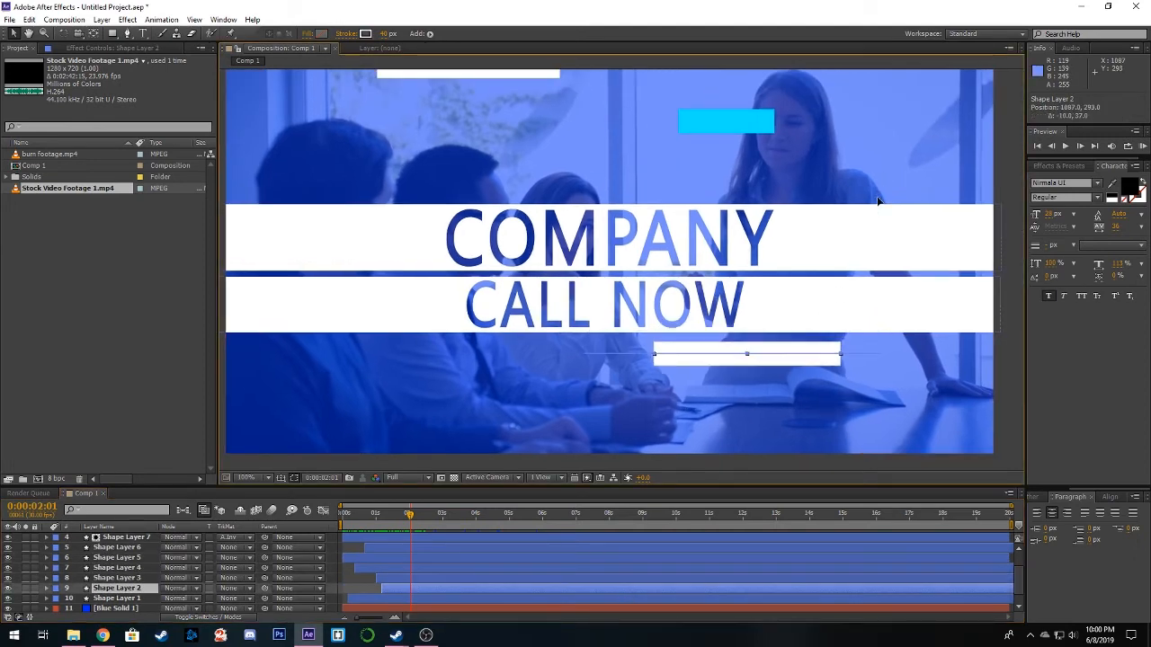
- Add a Position text animator to the CALL NOW layer
scroll(443, 593, "up", 3)
left_click(121, 538)
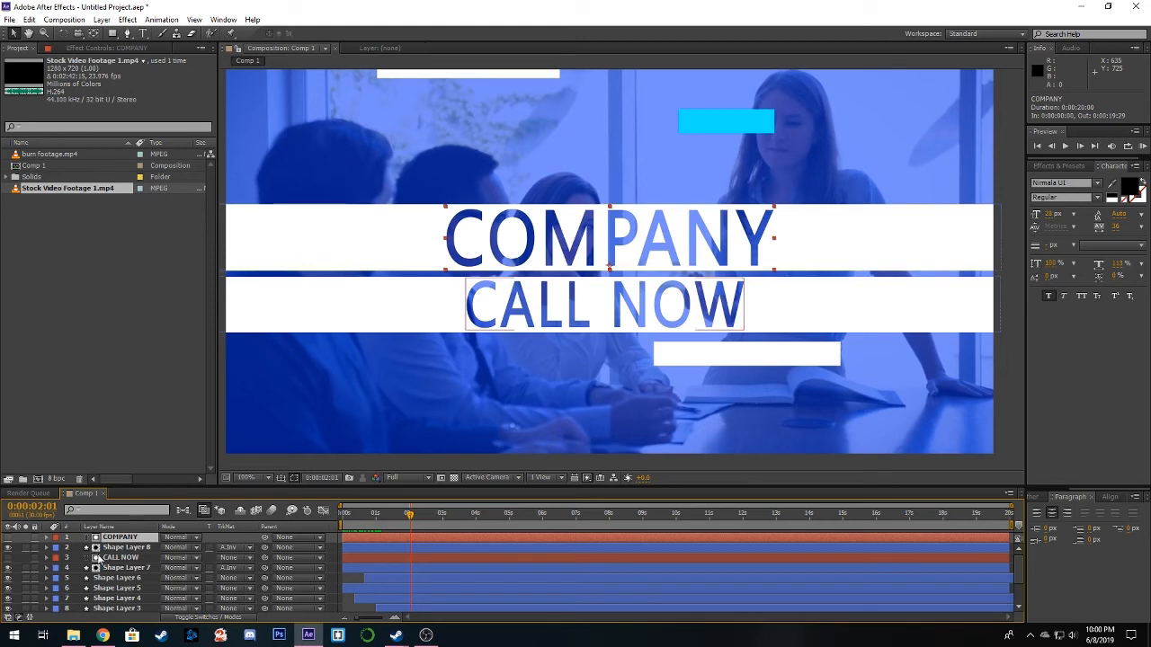
left_click(118, 559)
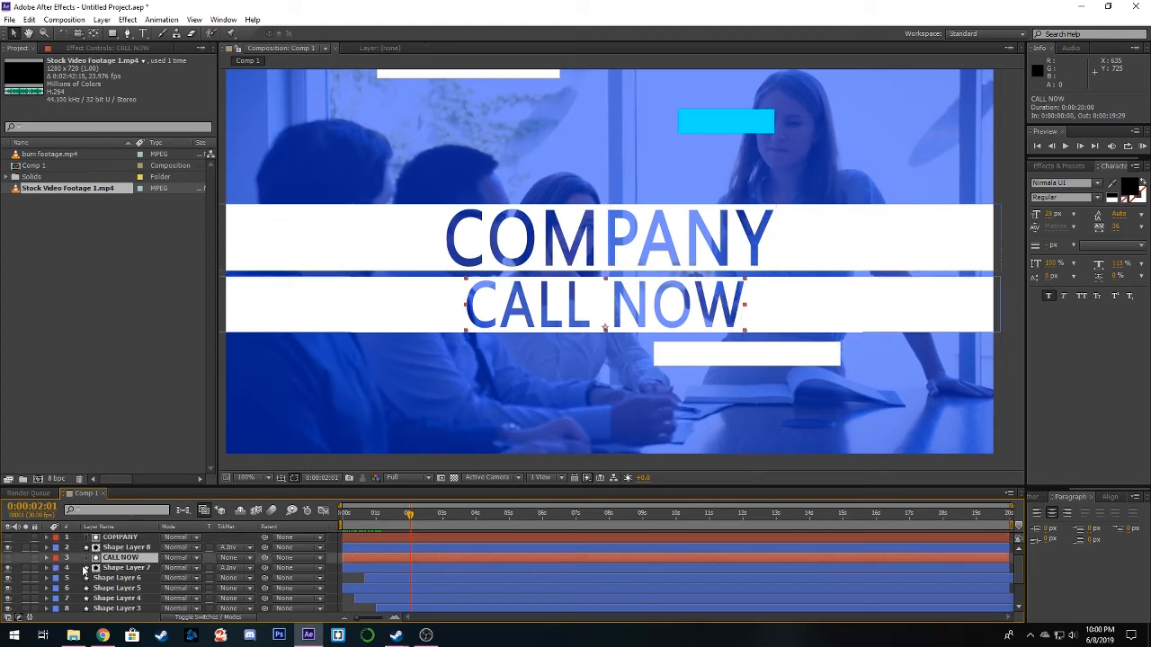
left_click(47, 558)
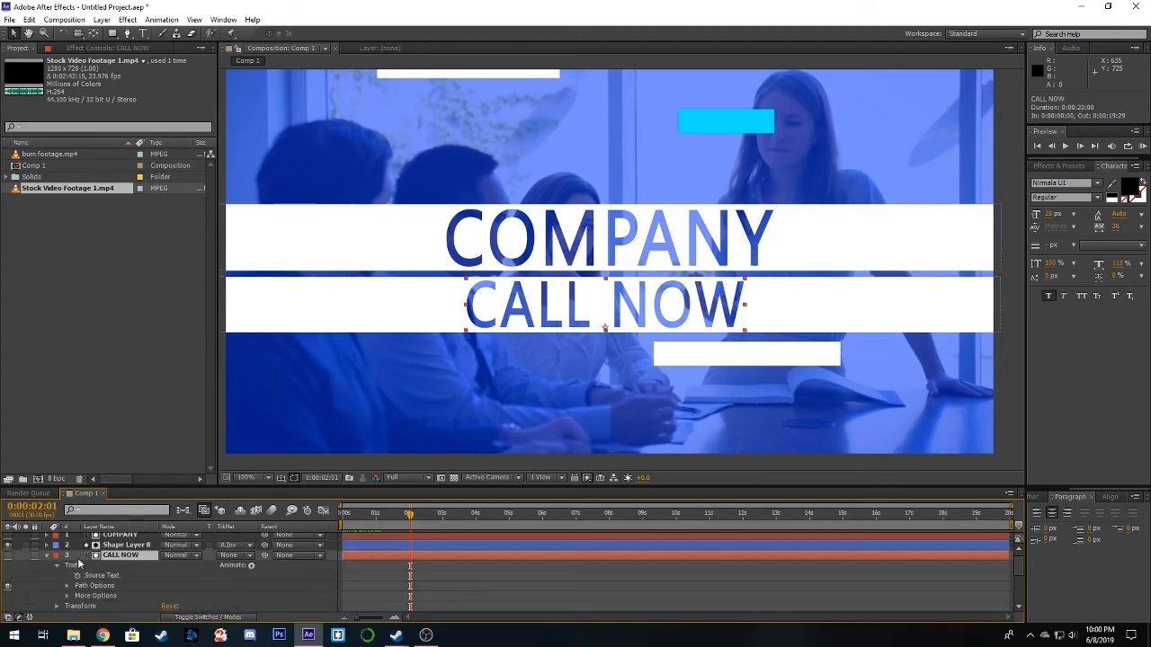
left_click(251, 567)
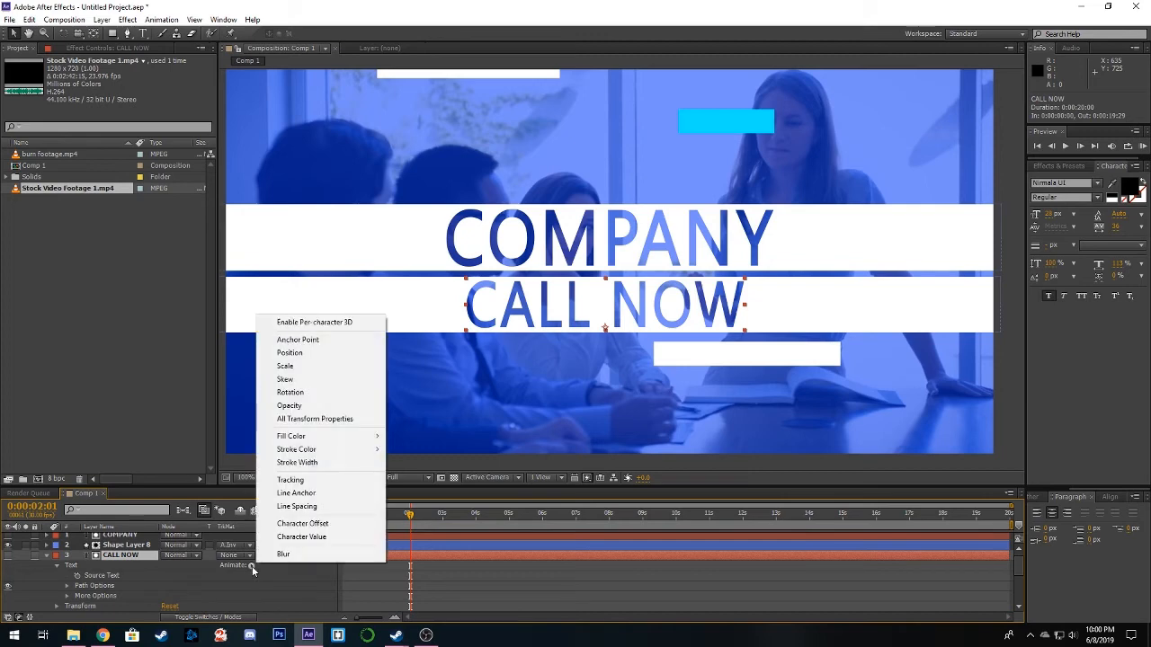
left_click(309, 353)
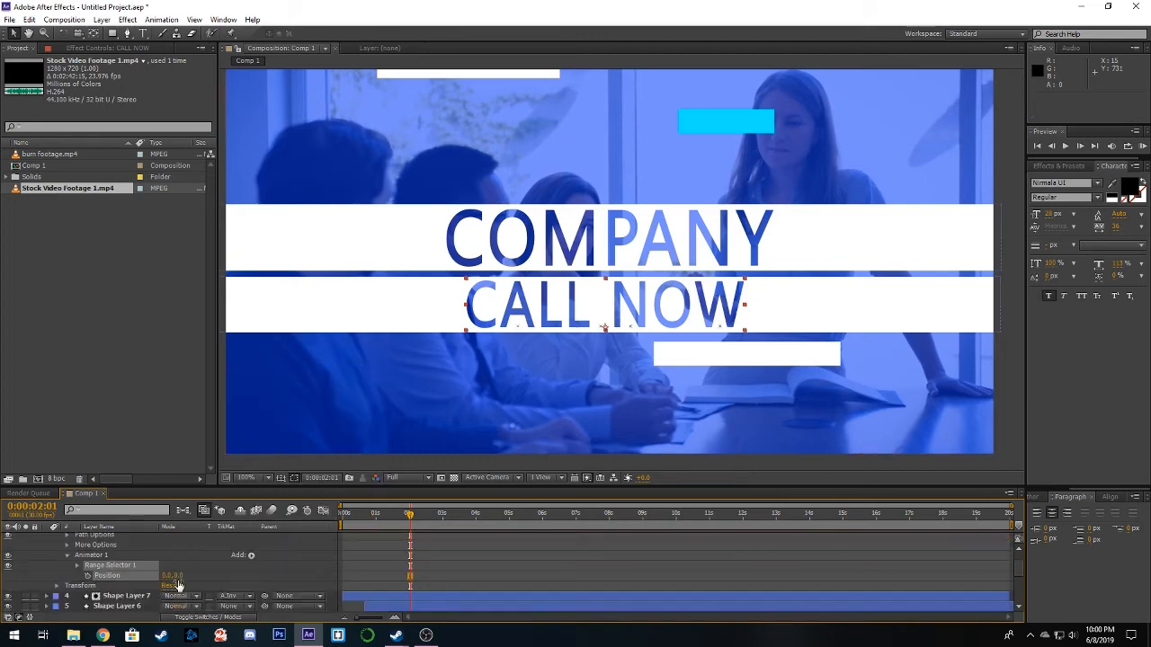
- At the first frame, set the CALL NOW animator's Position to 0, 22 and add a keyframe for its Range Selector Start
left_click(77, 565)
scroll(130, 575, "down", 1)
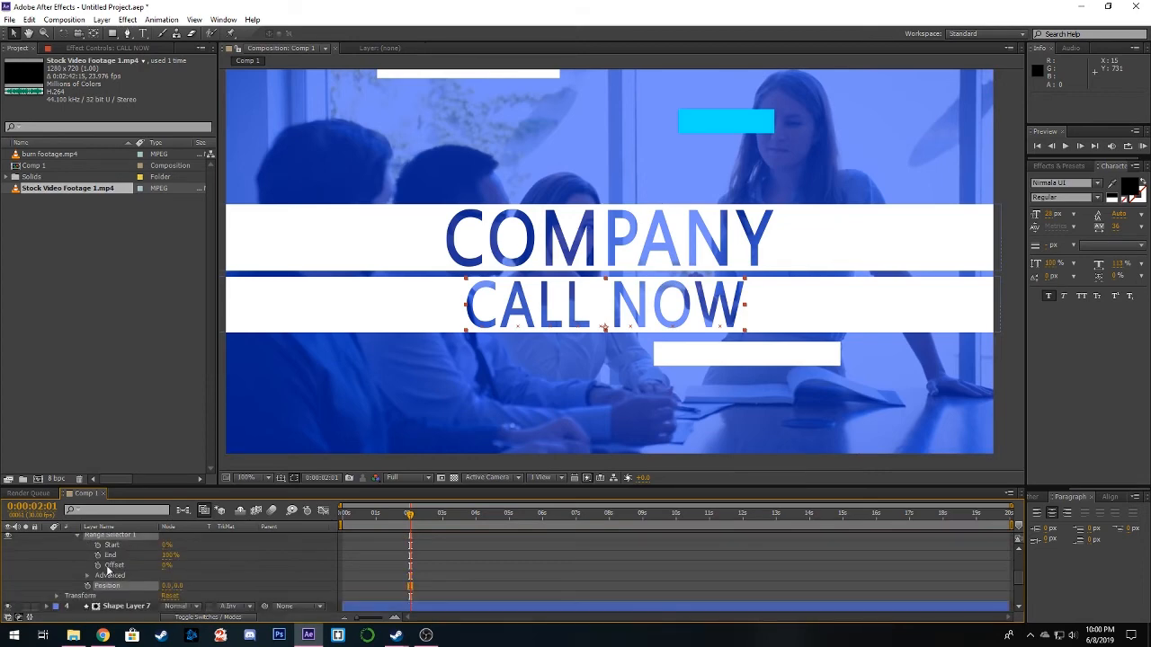
left_click_drag(409, 520, 329, 524)
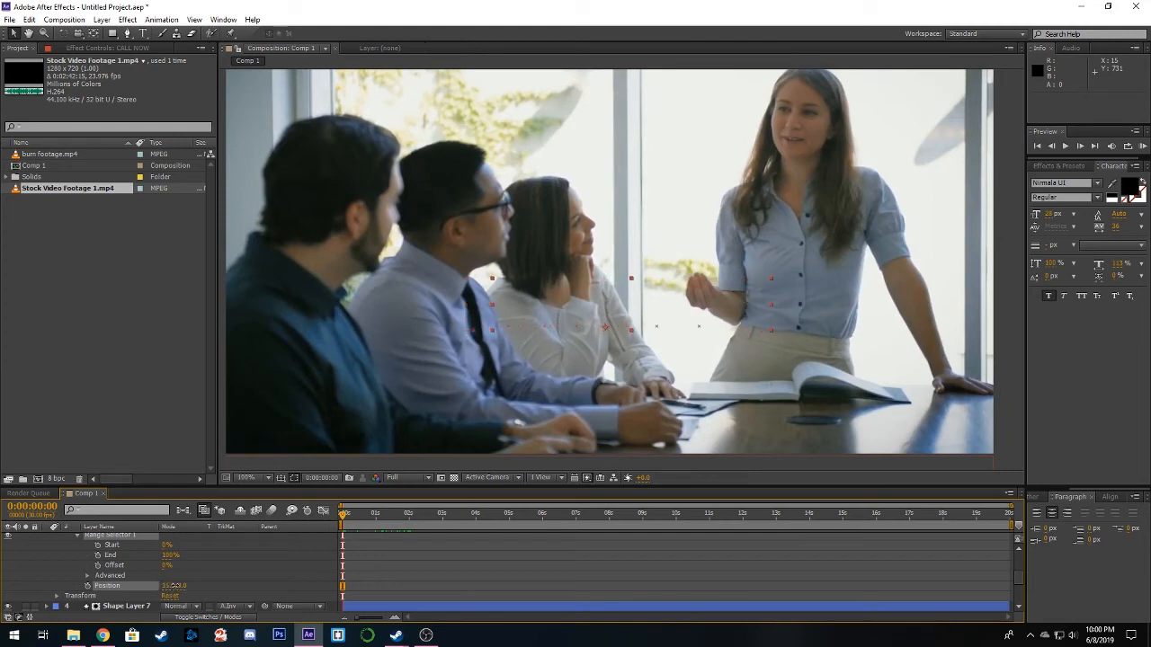
left_click_drag(173, 589, 198, 589)
left_click(98, 545)
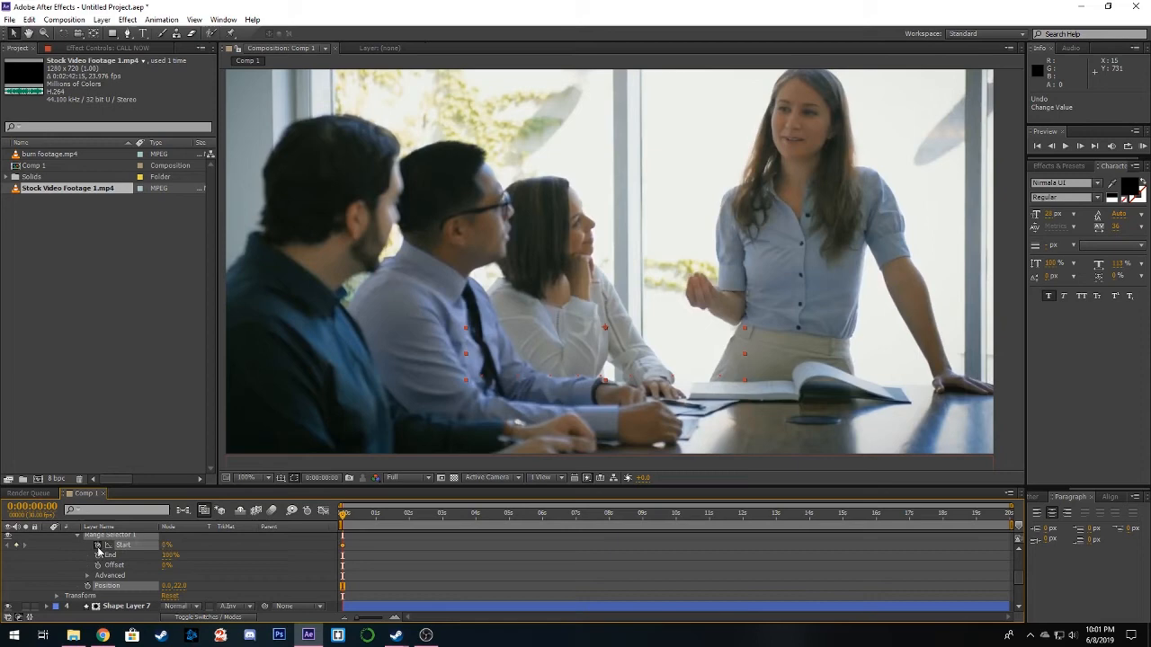
- Keyframe the CALL NOW Range Selector Start at 100% and place that keyframe at about 0:00:01:15
left_click(374, 519)
left_click_drag(374, 520, 376, 520)
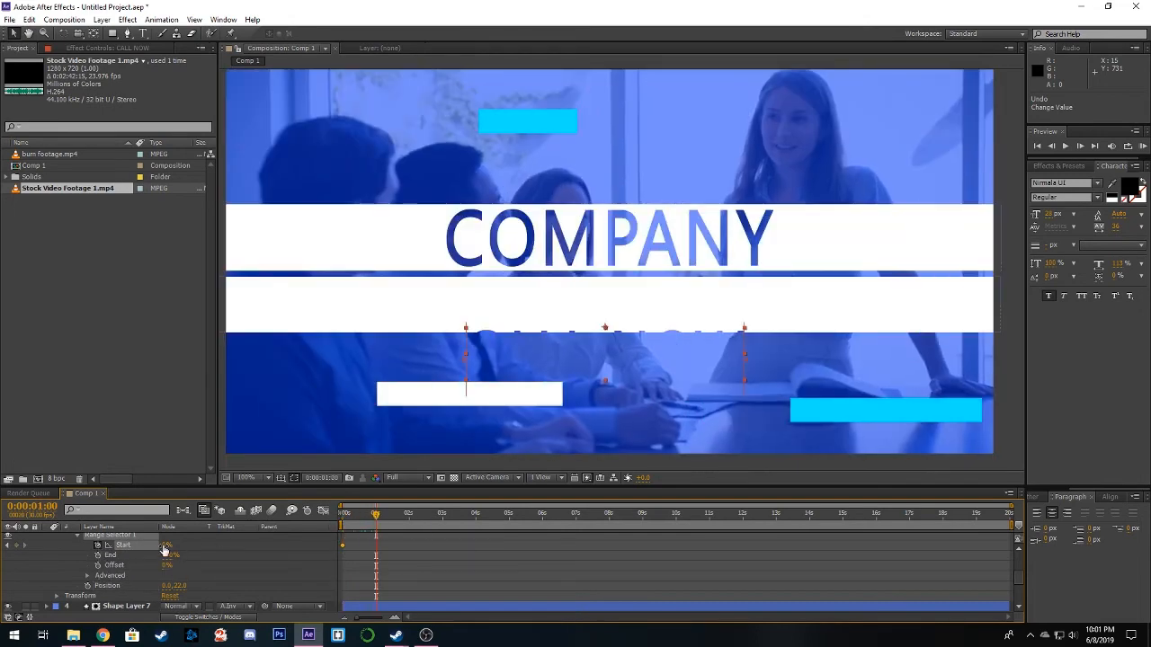
left_click_drag(164, 545, 245, 545)
mouse_move(376, 519)
left_mouse_down()
mouse_move(345, 521)
mouse_move(384, 523)
mouse_move(347, 520)
mouse_move(361, 520)
left_mouse_up()
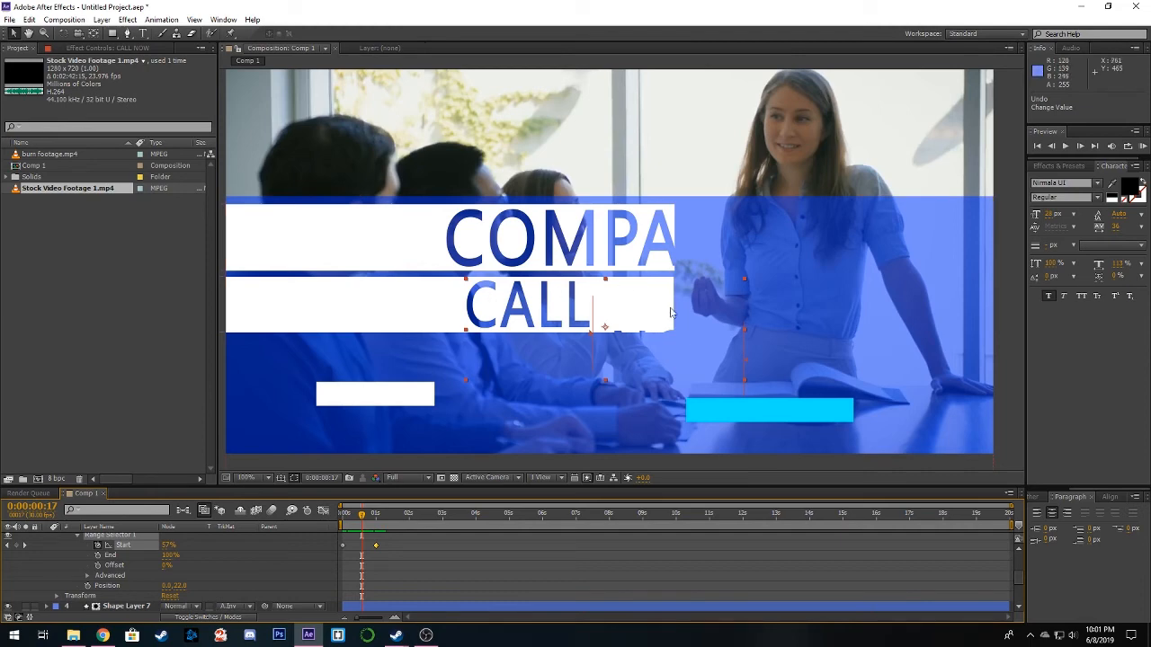
left_click_drag(376, 545, 407, 545)
left_click_drag(364, 514, 337, 552)
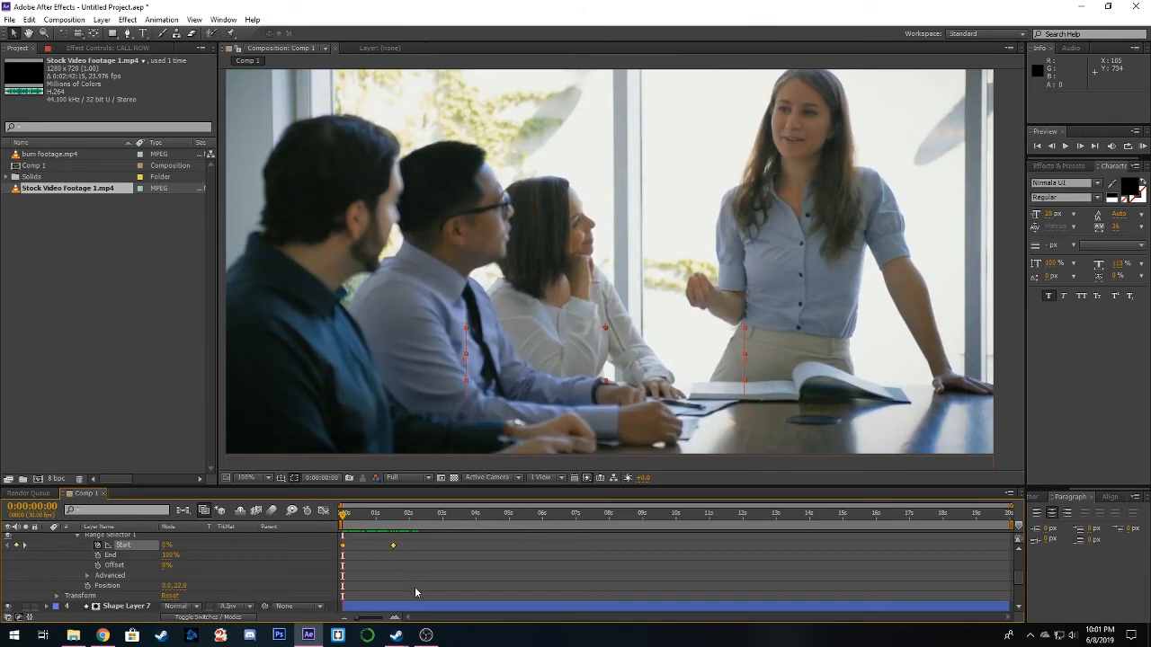
- Apply Easy Ease to the rectangle Size and Position keyframes of Shape Layer 7
scroll(419, 577, "up", 5)
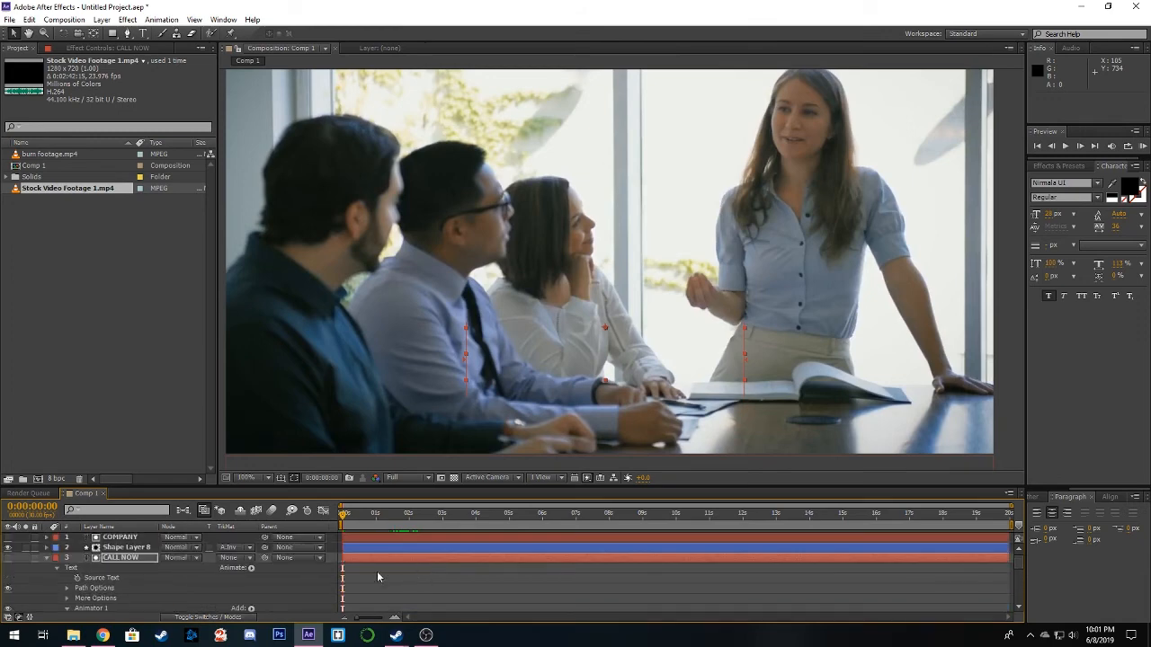
left_click(50, 558)
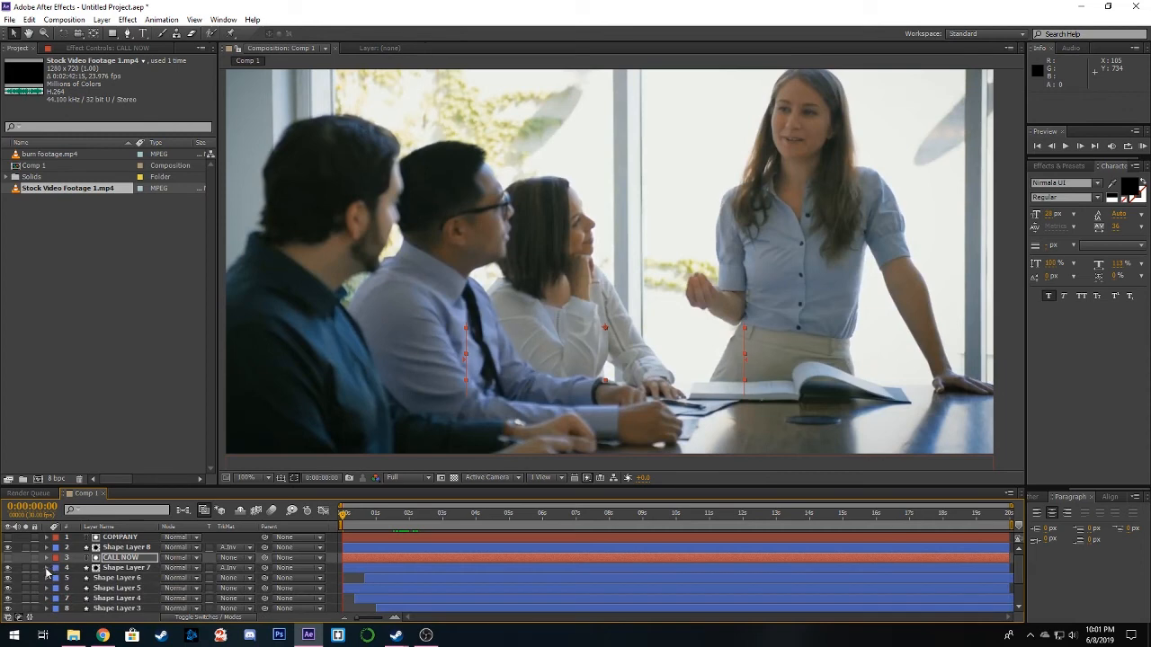
left_click(47, 568)
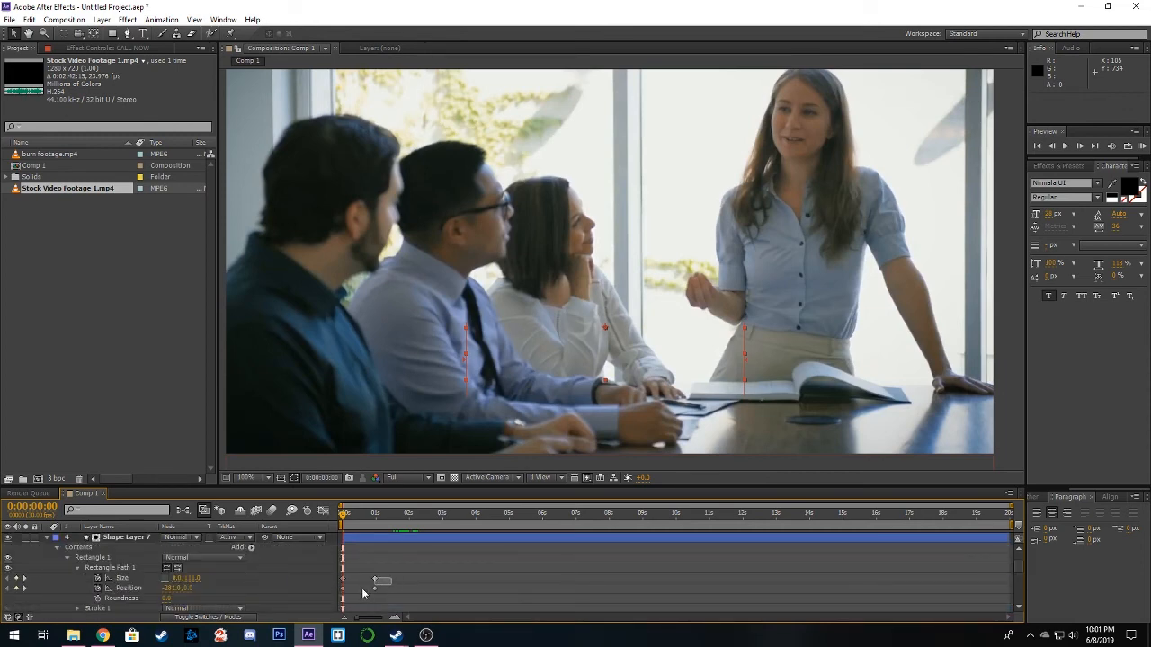
left_click_drag(392, 578, 338, 608)
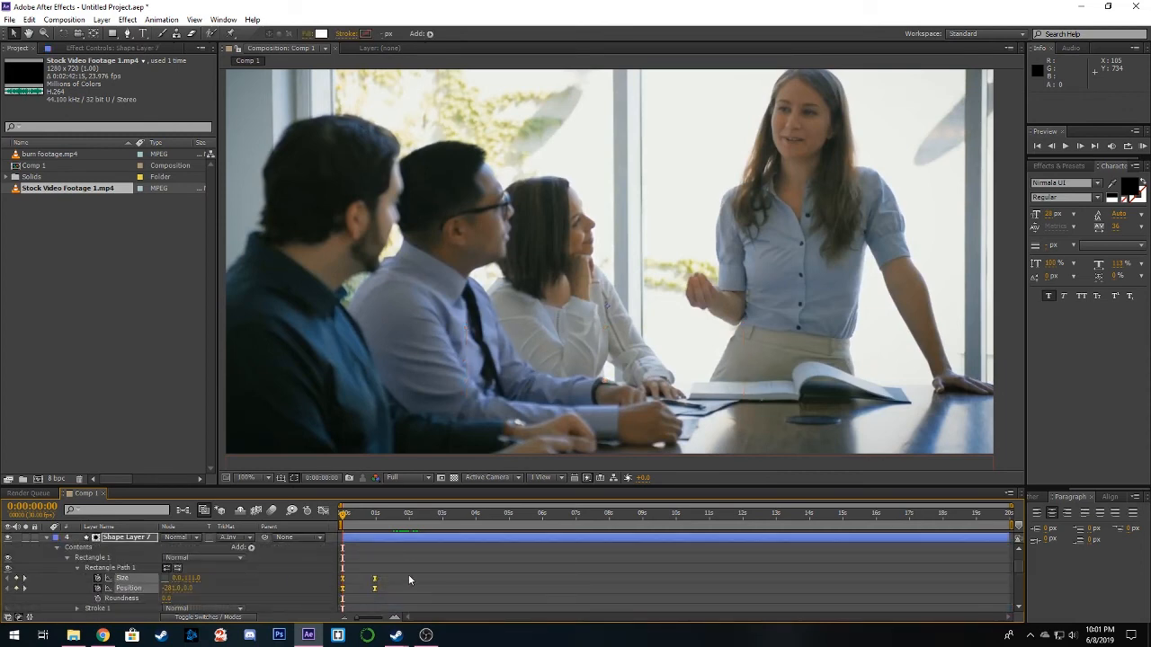
scroll(408, 575, "up", 1)
- Apply Easy Ease to Shape Layer 8's rectangle Size and Position keyframes and review the slide-in of both bars
left_click(47, 547)
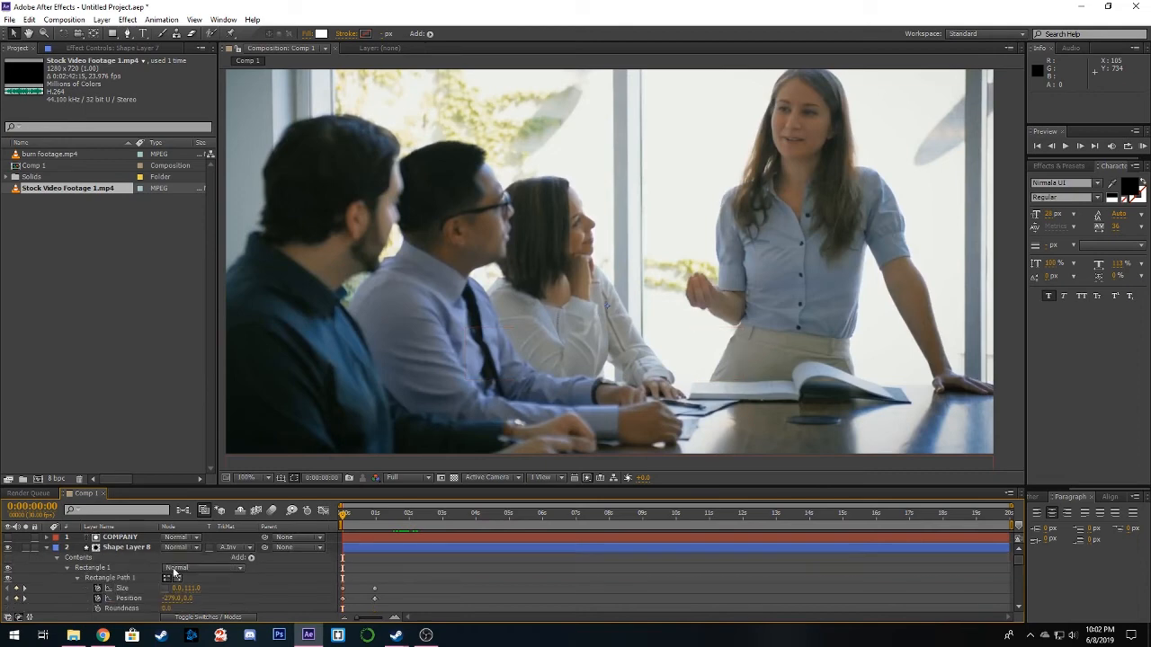
scroll(397, 581, "down", 1)
left_click_drag(391, 578, 341, 595)
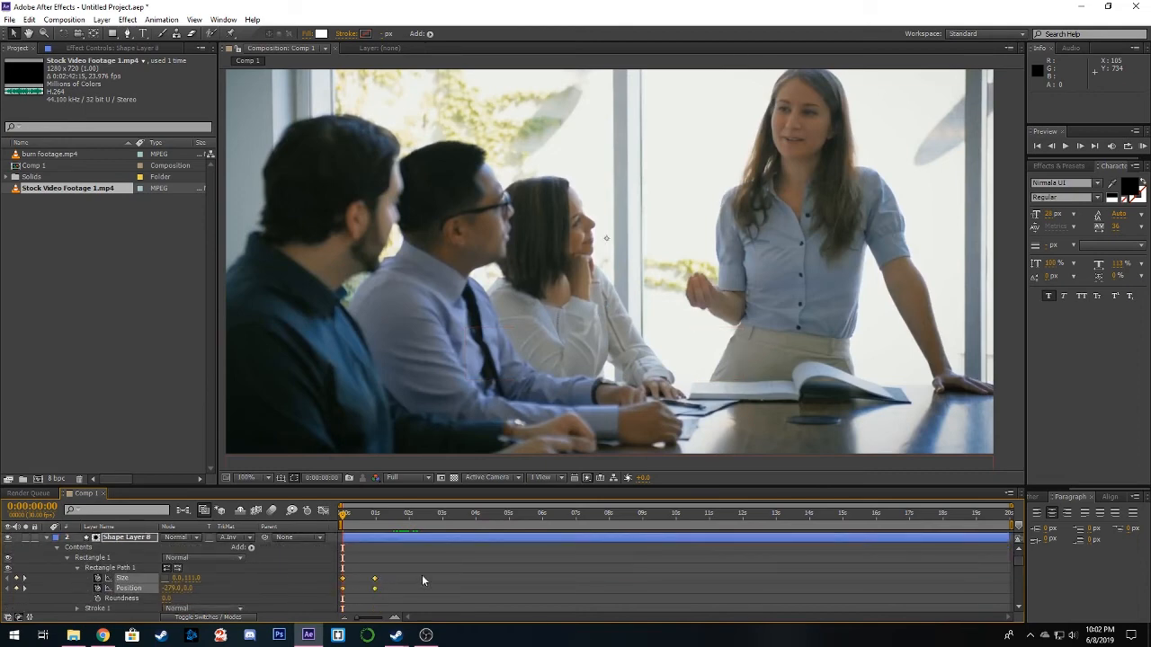
scroll(397, 561, "up", 1)
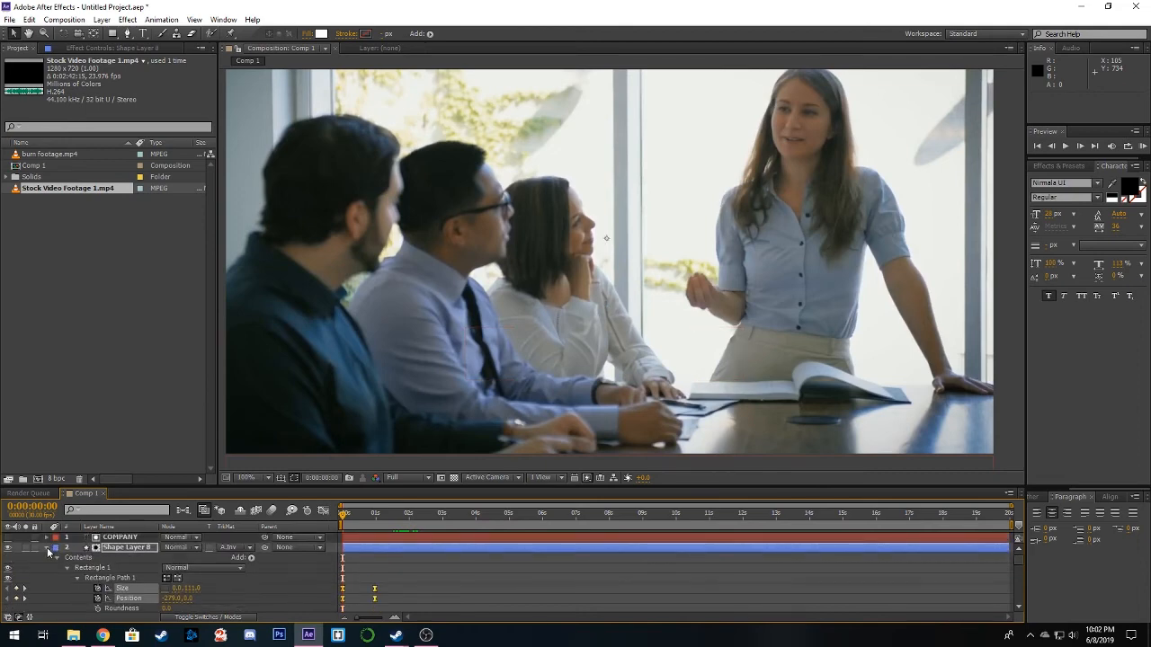
left_click(47, 547)
left_click(47, 568)
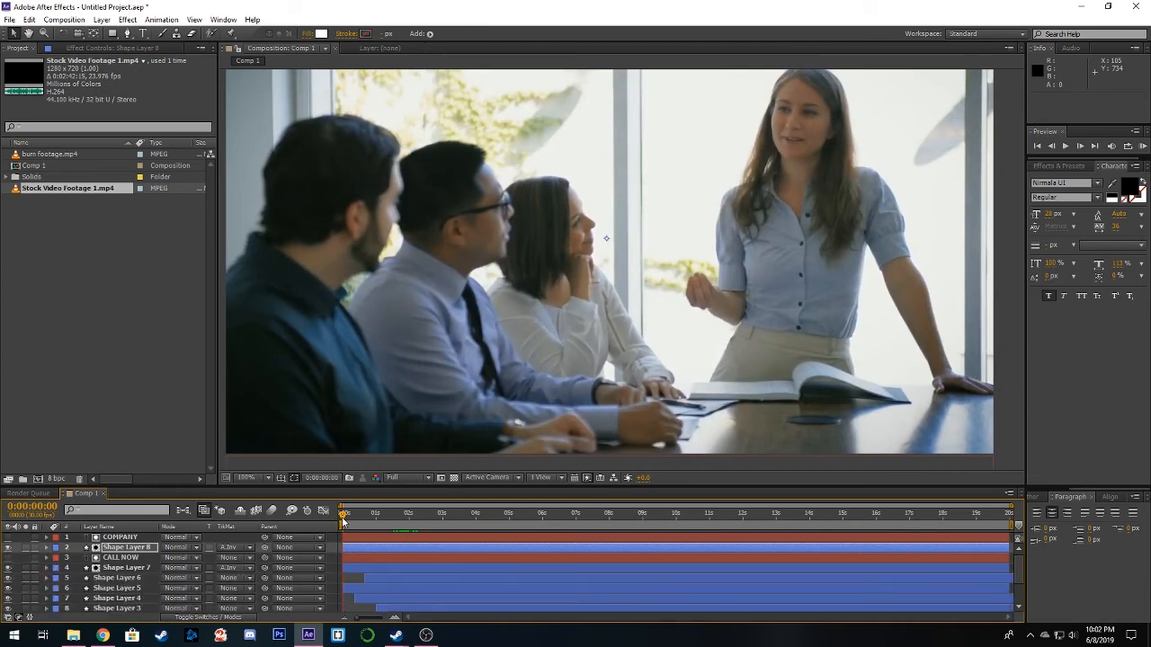
mouse_move(343, 520)
left_mouse_down()
mouse_move(397, 519)
mouse_move(349, 521)
mouse_move(361, 523)
left_mouse_up()
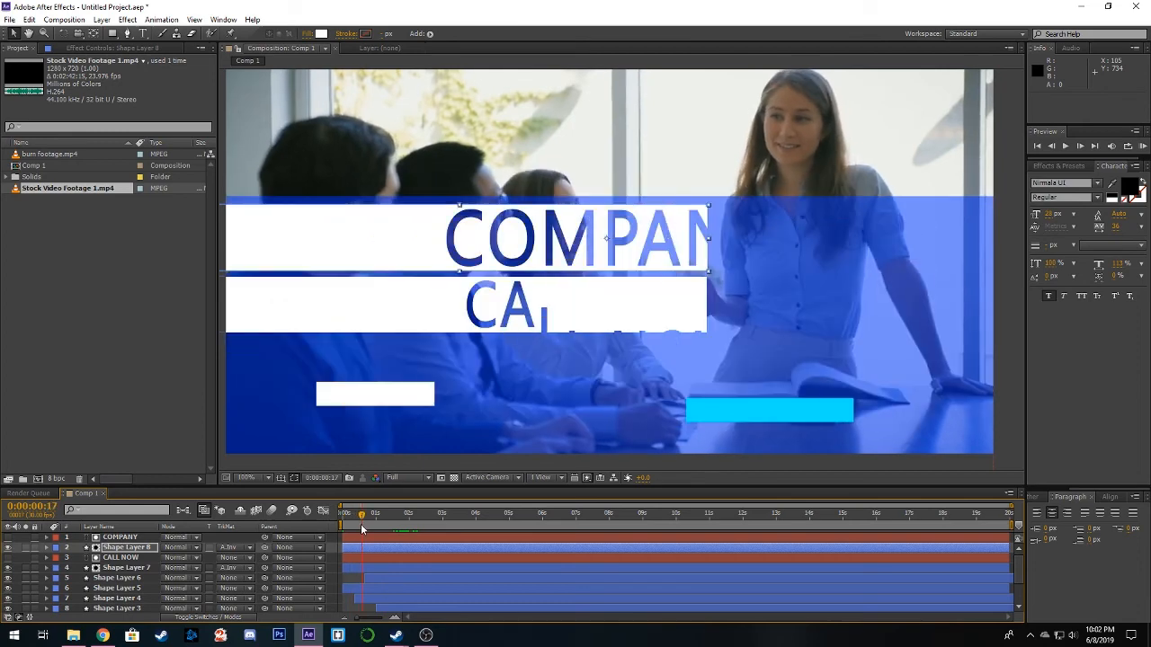
- Add a Position text animator to the COMPANY layer
left_click(126, 559)
left_click(131, 537)
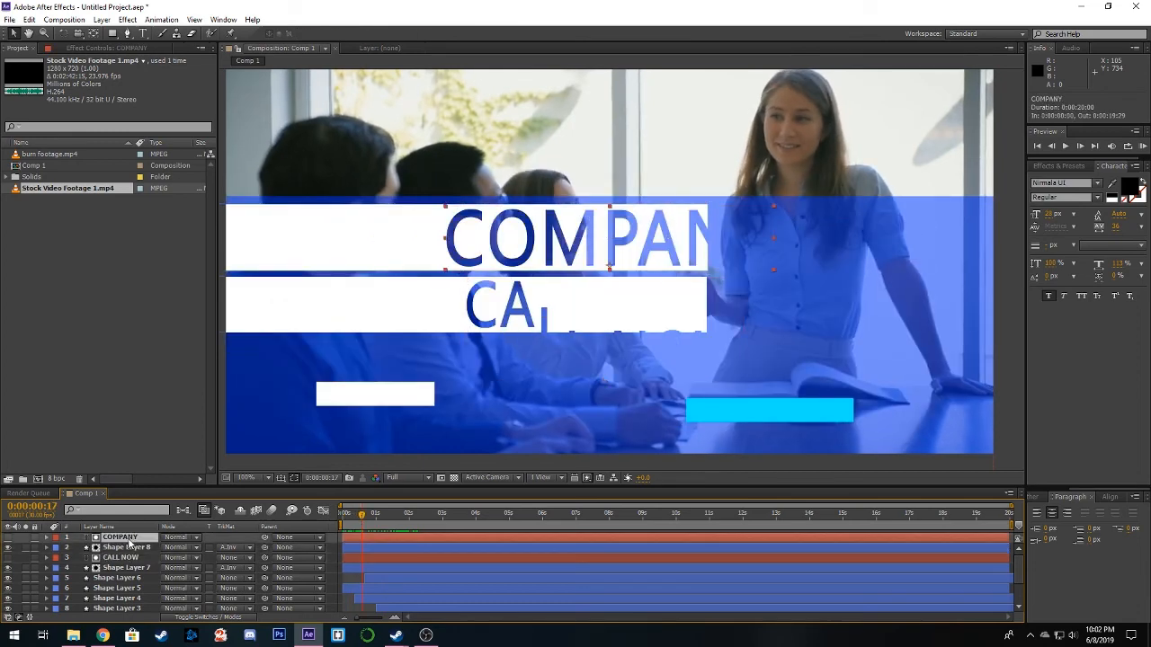
left_click(47, 538)
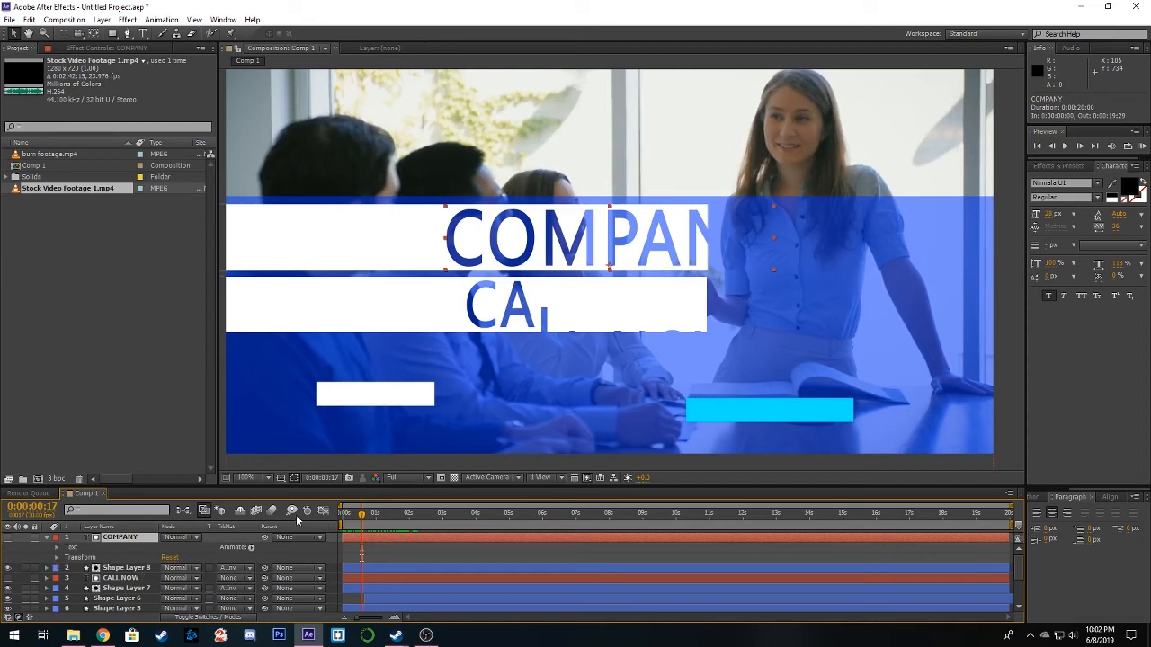
left_click(252, 548)
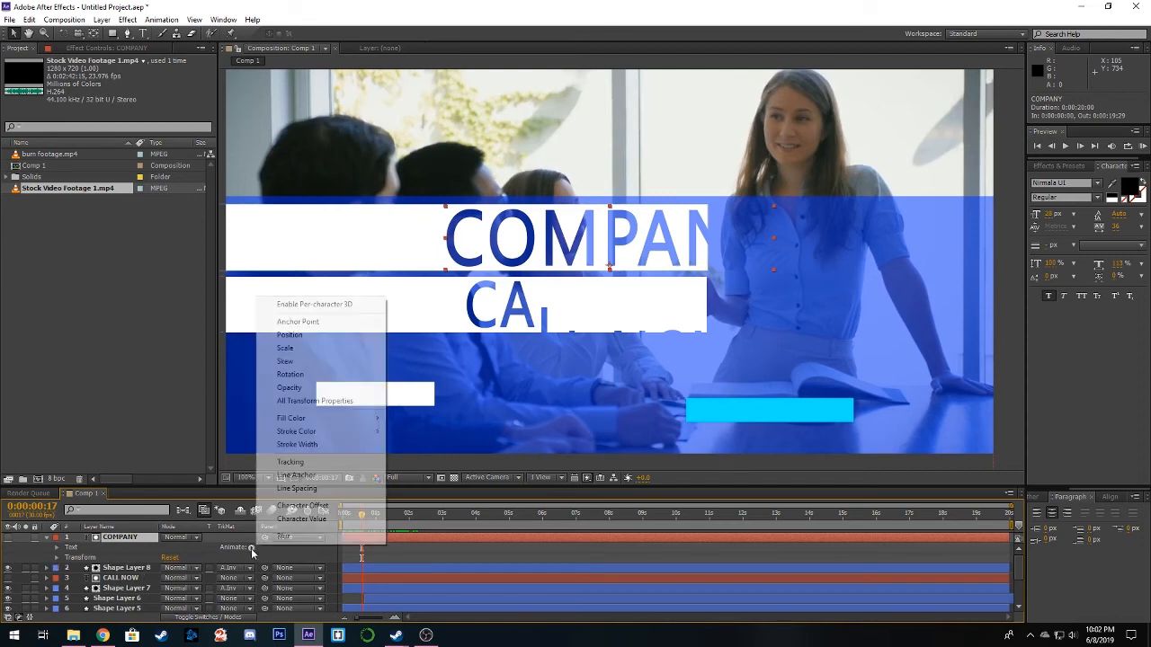
left_click(297, 334)
- At the first frame, set the COMPANY animator's Position to about 0, 24 and keyframe its Range Selector Start
left_click_drag(360, 525, 343, 524)
scroll(160, 591, "down", 2)
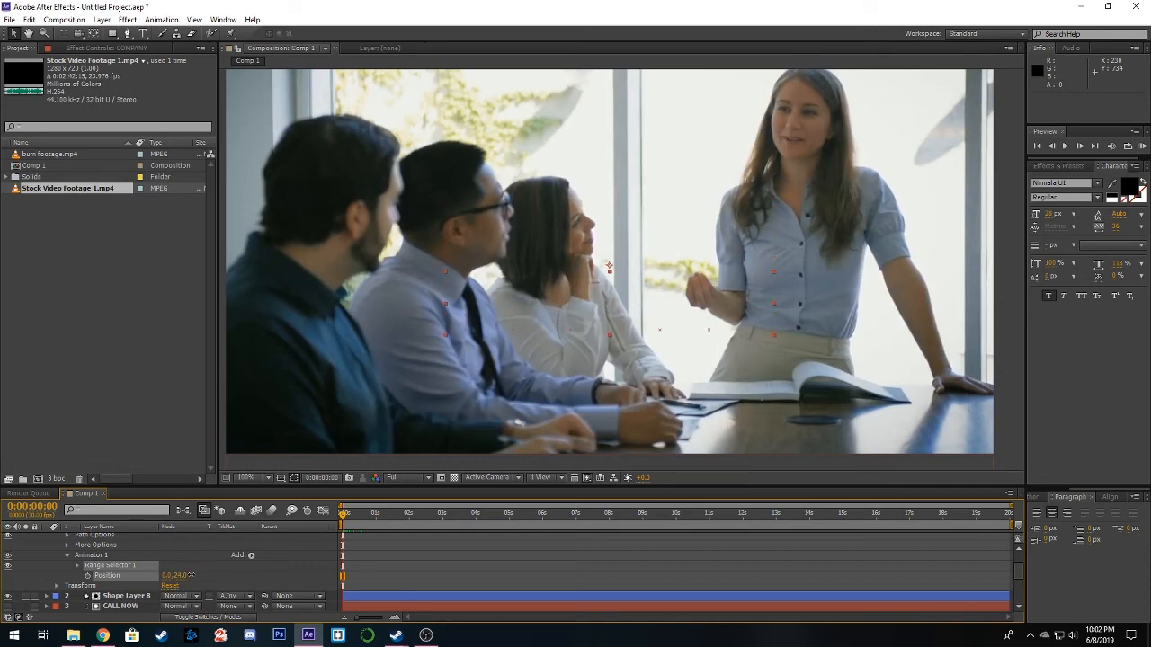
left_click(77, 566)
left_click(101, 576)
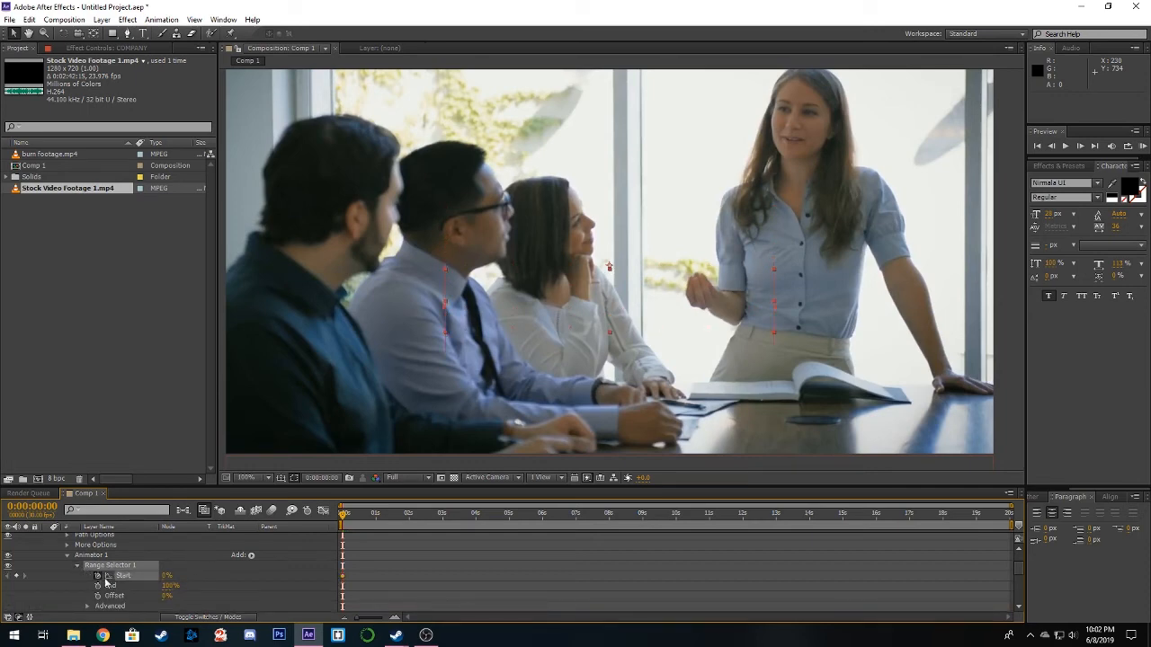
- At 0:00:01:15, set the COMPANY Range Selector Start to 100% and review the text animation
left_click_drag(341, 517, 392, 517)
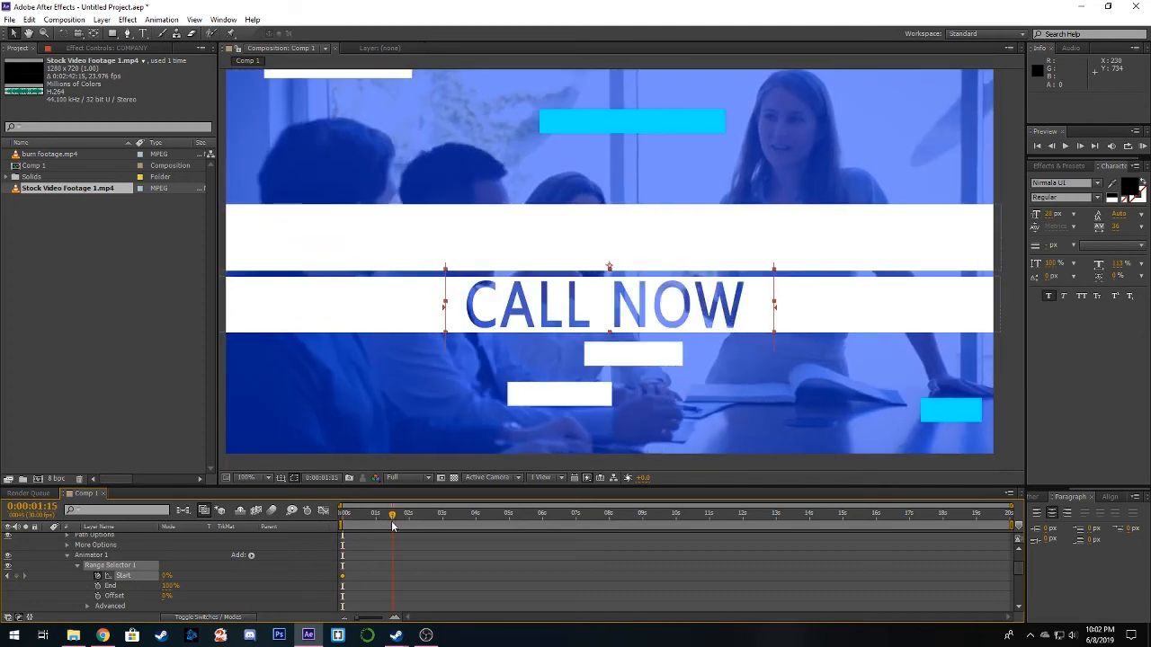
left_click_drag(168, 577, 286, 576)
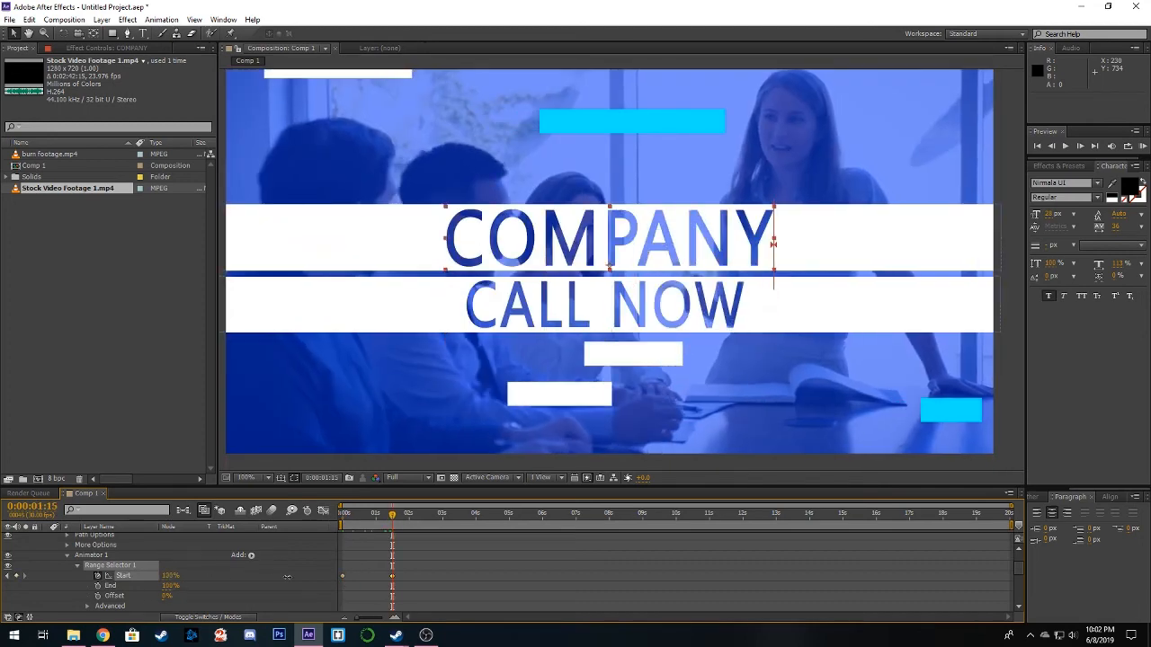
left_click_drag(392, 517, 449, 522)
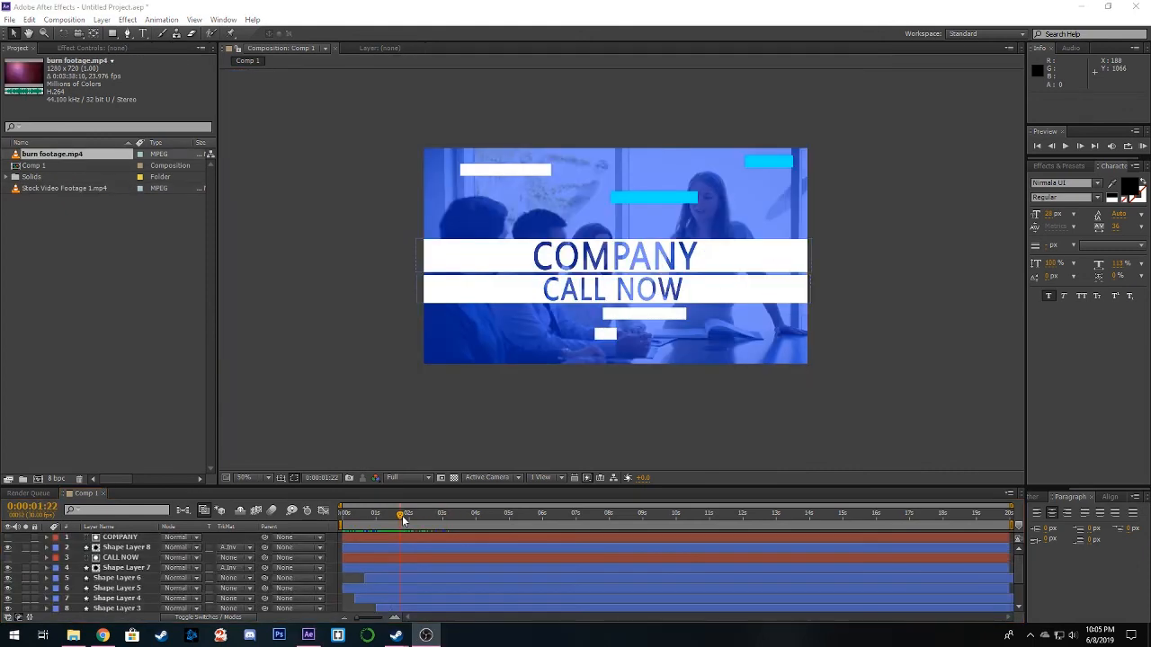
mouse_move(401, 516)
left_mouse_down()
mouse_move(326, 518)
mouse_move(411, 523)
mouse_move(397, 523)
left_mouse_up()
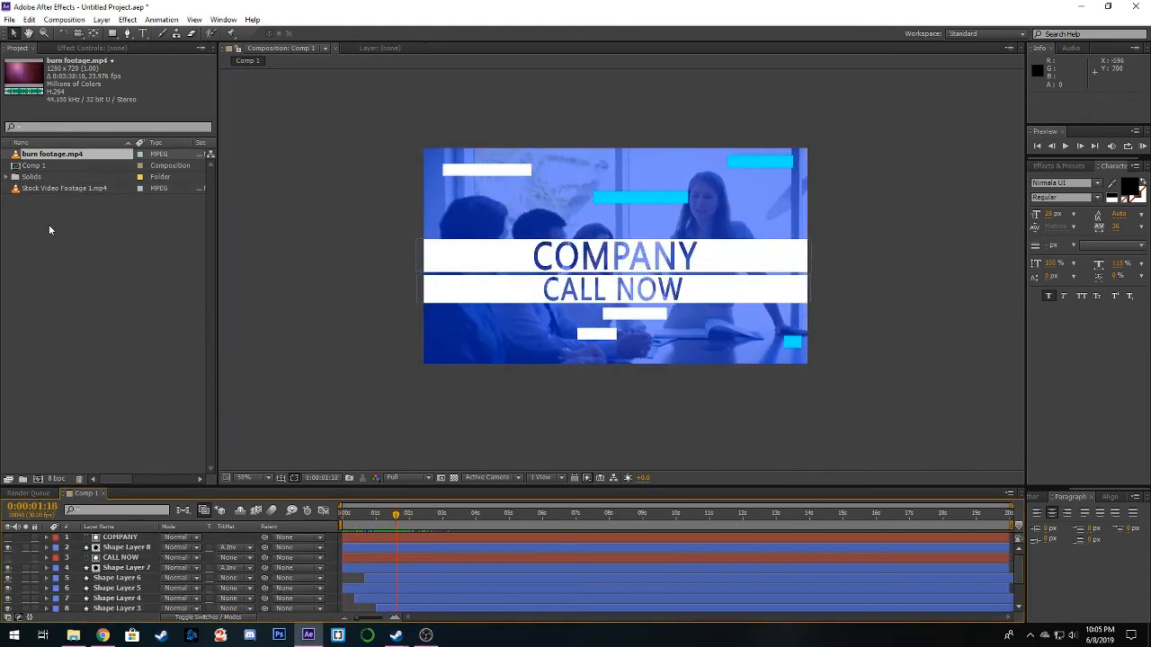
- Add burn footage.mp4 to Comp 1 directly below Shape Layer 7
mouse_move(52, 155)
left_mouse_down()
mouse_move(96, 329)
mouse_move(99, 520)
mouse_move(115, 581)
left_mouse_up()
left_click_drag(116, 580, 116, 583)
mouse_move(395, 519)
left_mouse_down()
mouse_move(346, 520)
mouse_move(443, 524)
mouse_move(367, 524)
mouse_move(386, 533)
left_mouse_up()
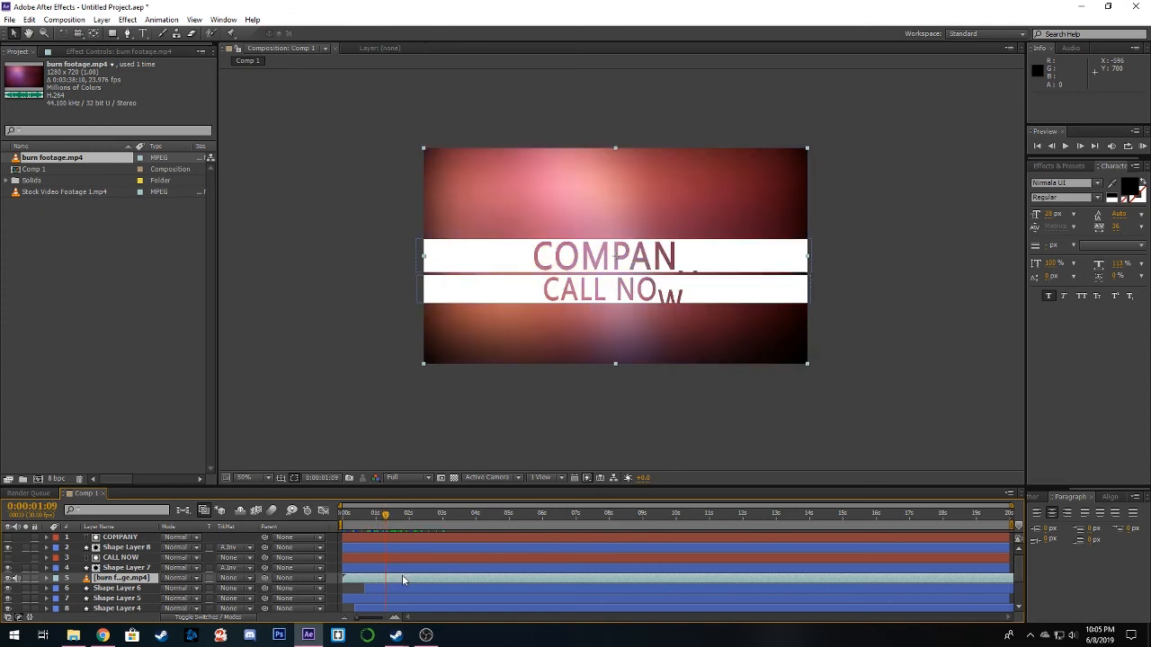
- Set the burn footage layer's blending mode to Overlay and review its effect across the animation
right_click(403, 581)
mouse_move(534, 272)
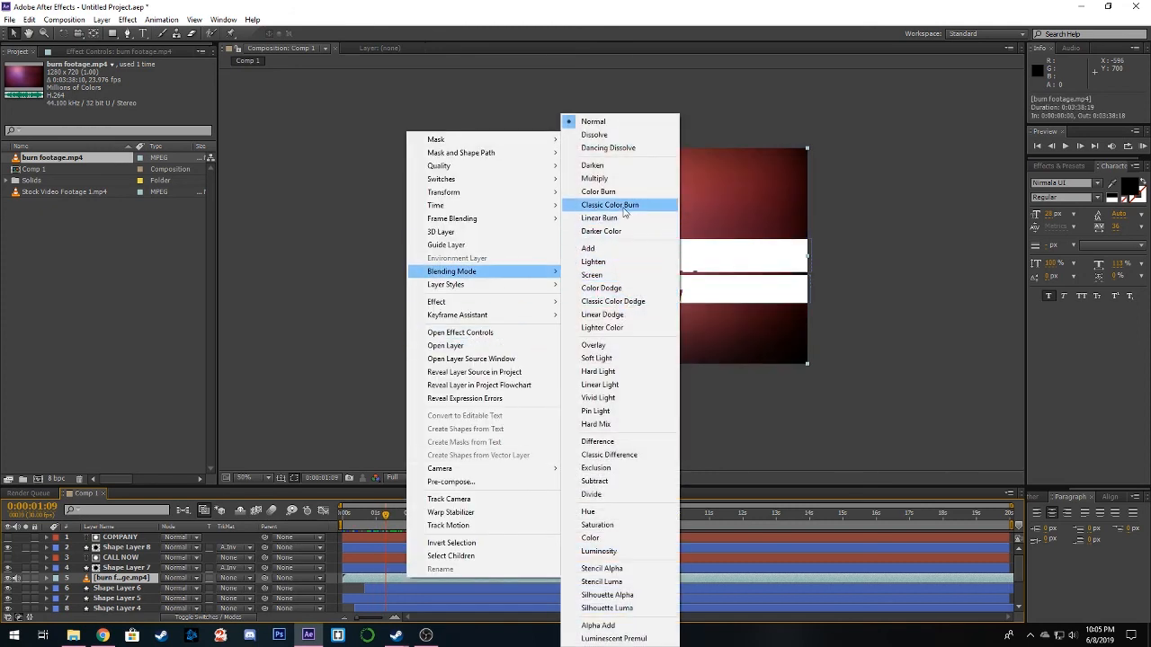
left_click(618, 346)
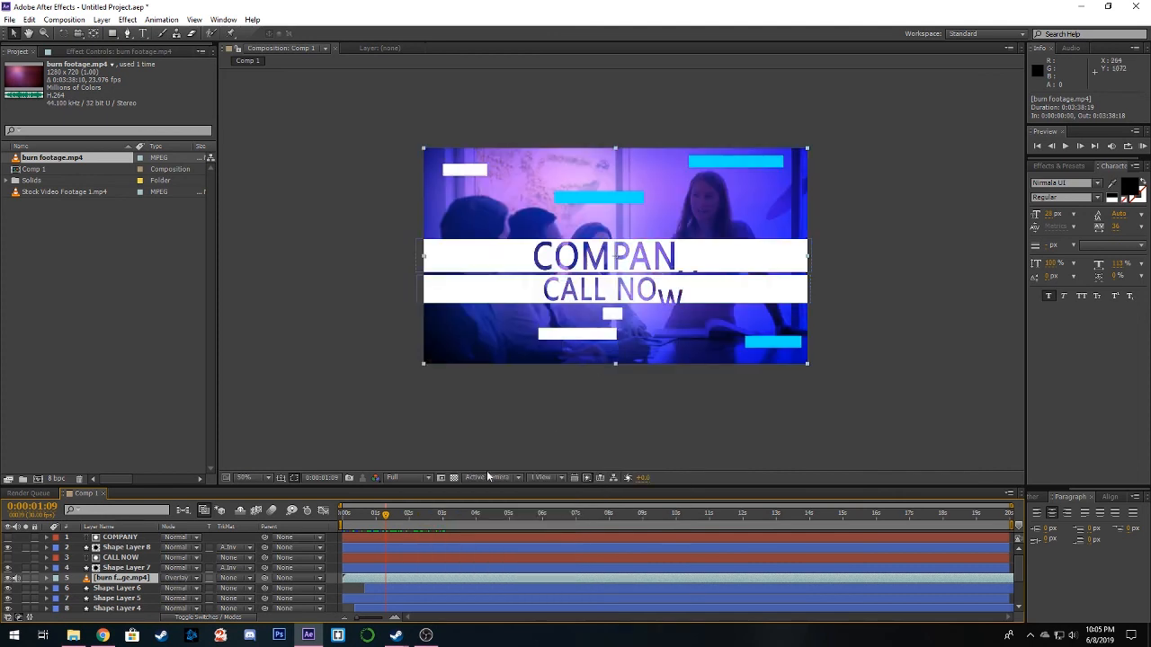
left_click(501, 444)
left_click_drag(386, 522, 492, 526)
left_click_drag(410, 537, 333, 542)
scroll(153, 561, "down", 3)
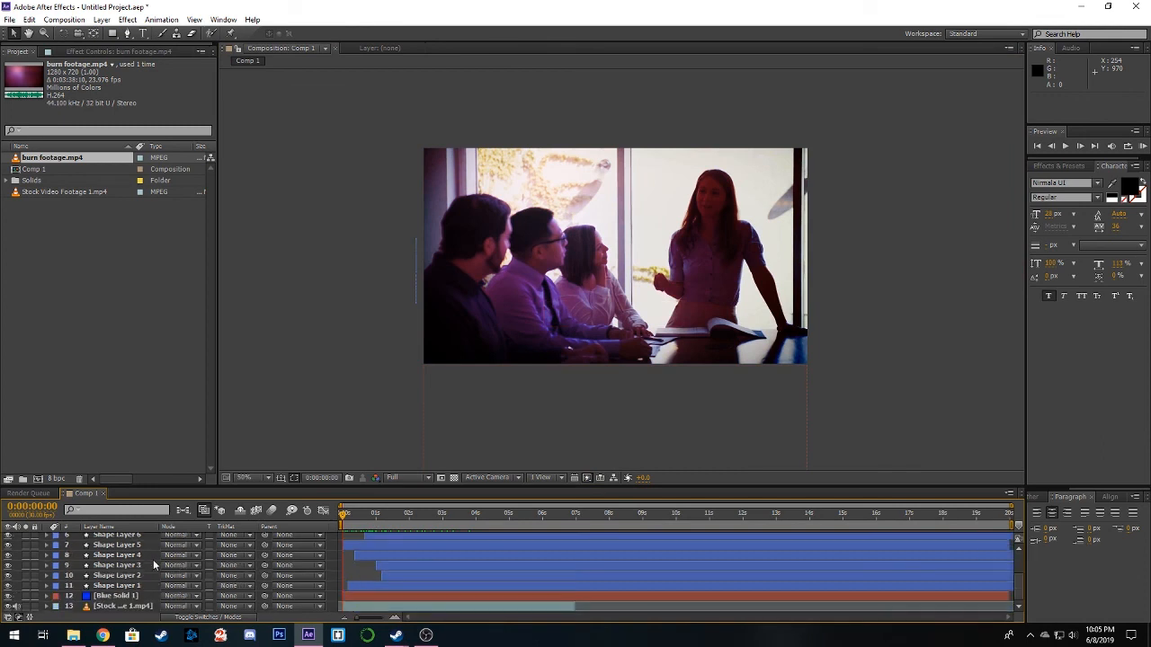
scroll(153, 560, "up", 3)
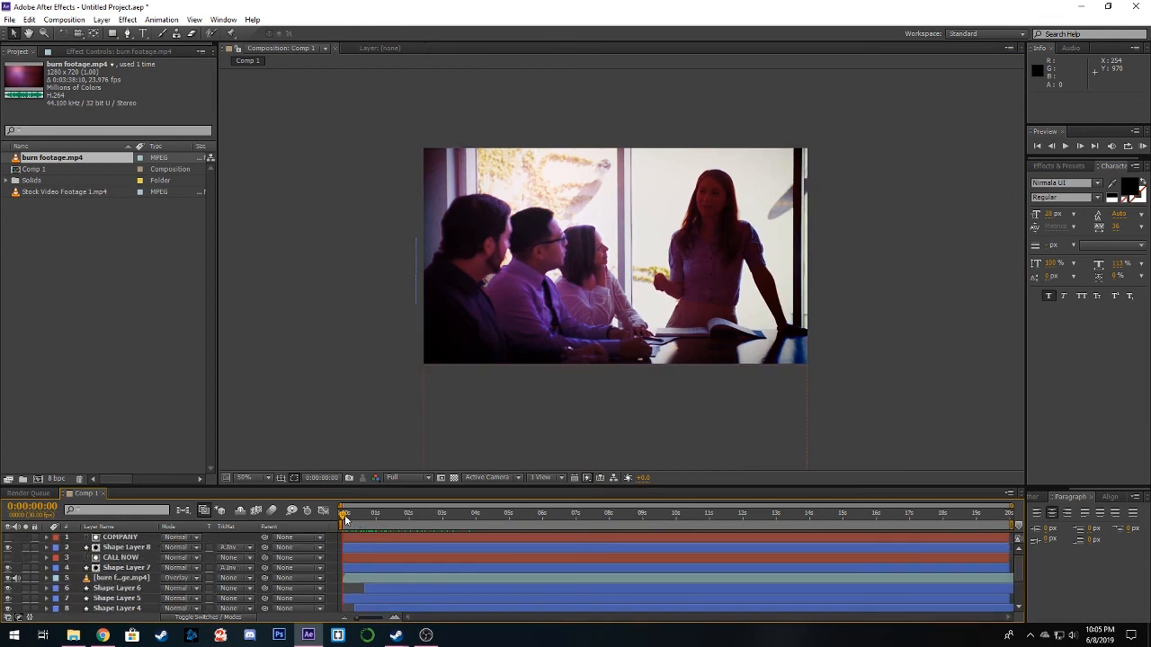
- Shorten the work area to end at the 0:00:02:29 mark and return to the first frame
left_click_drag(342, 514, 440, 521)
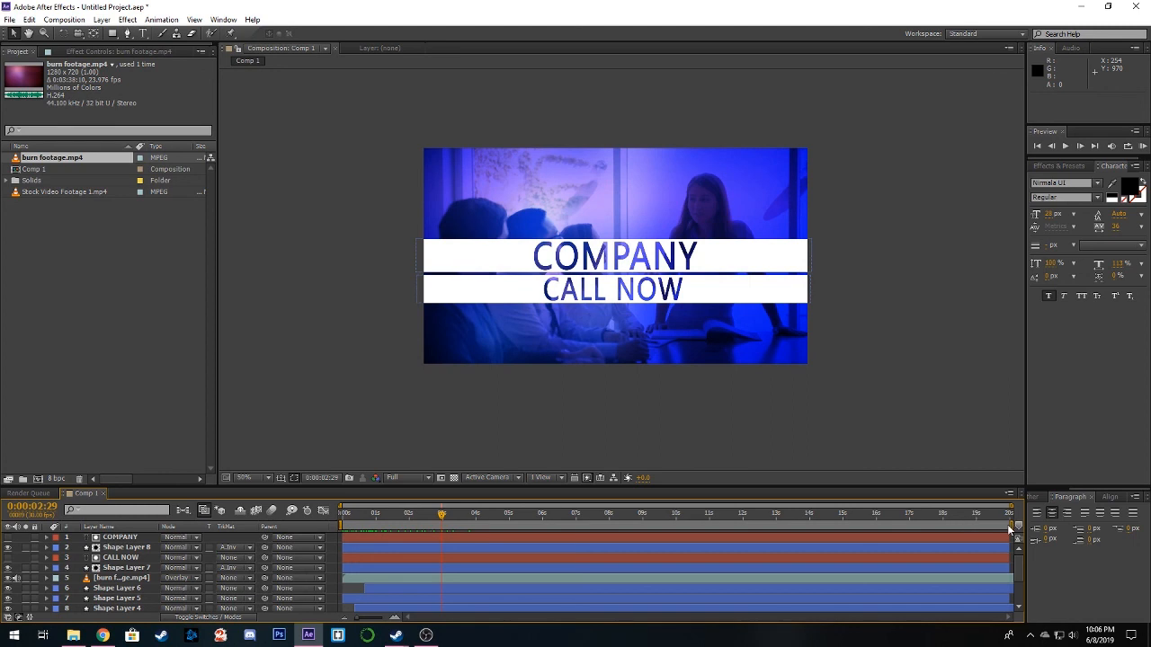
left_click_drag(1008, 524, 532, 525)
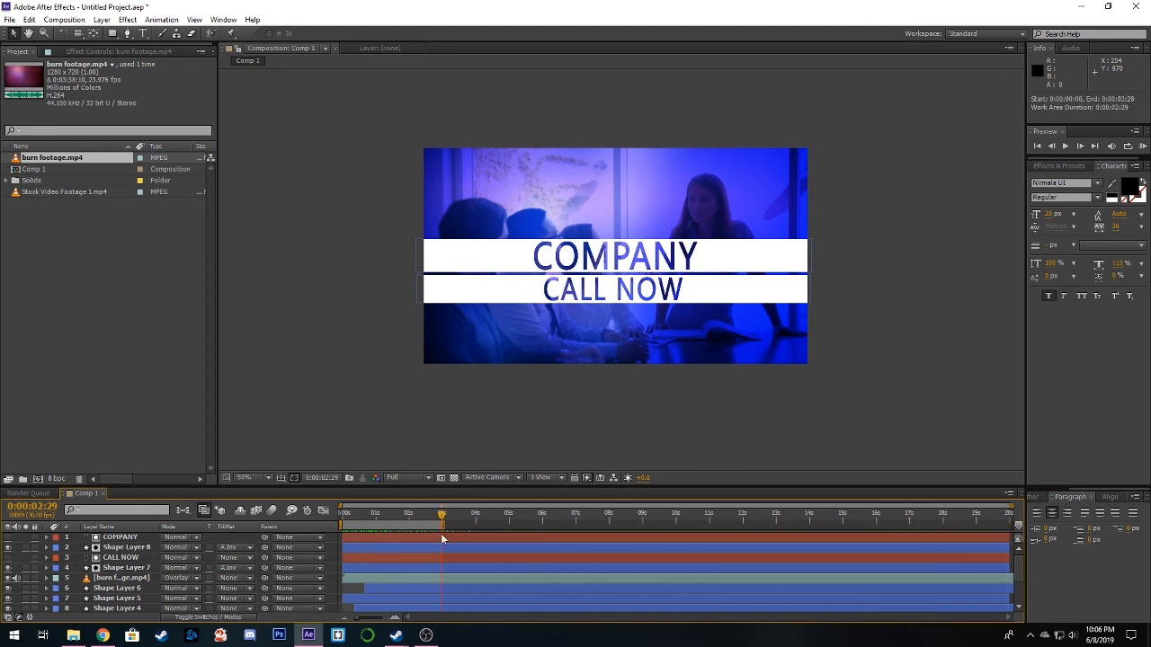
left_click_drag(378, 514, 307, 513)
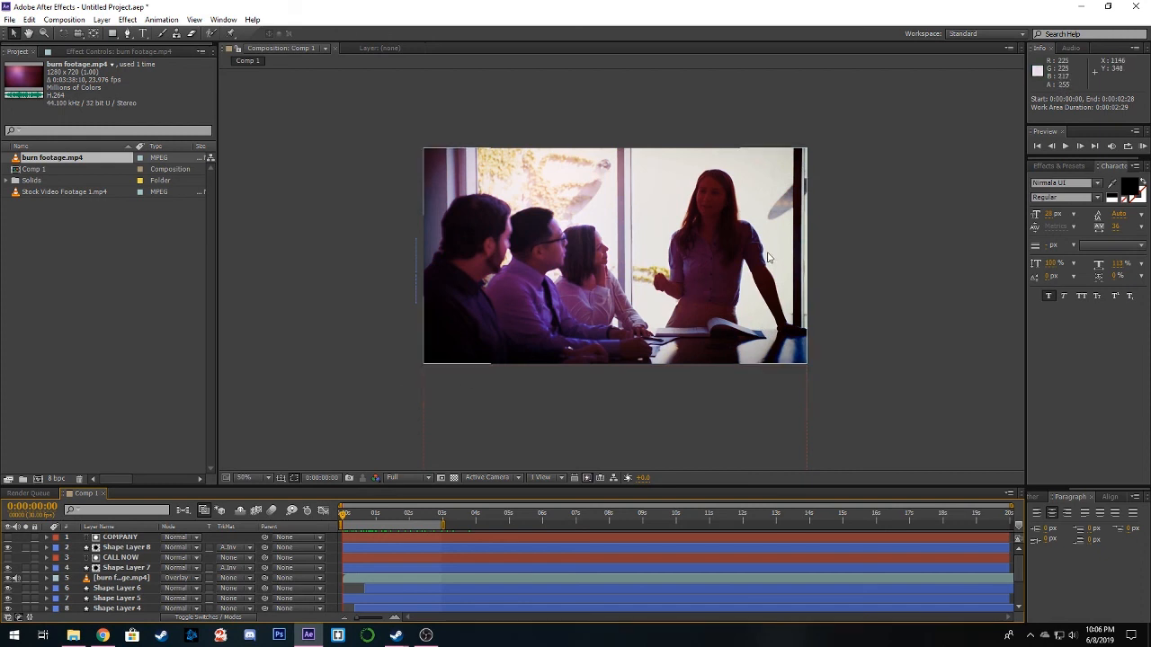
- Mute the audio of the burn footage and Stock Video Footage 1 layers, and play a RAM preview of the composition
key(".")
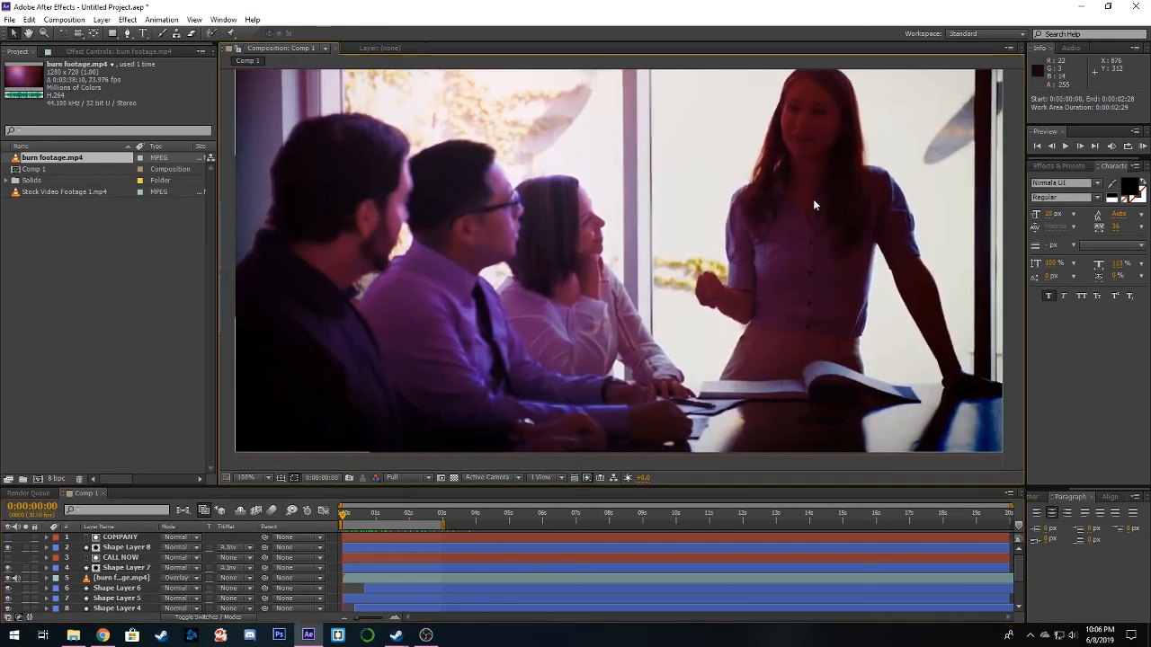
left_click(1142, 145)
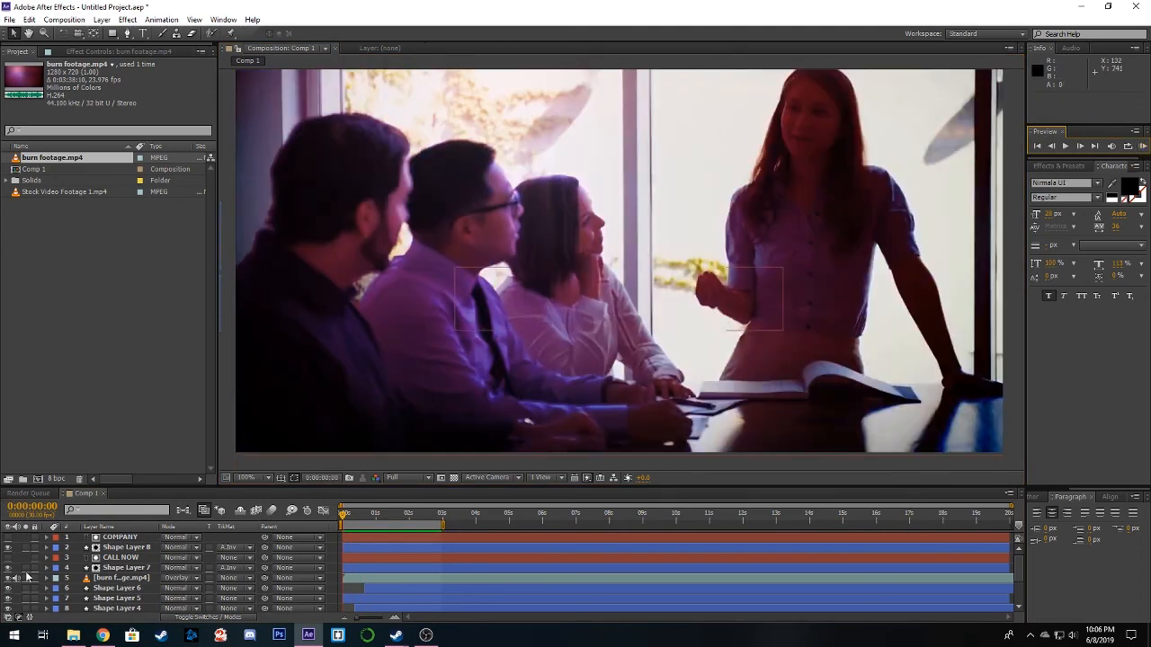
left_click(17, 579)
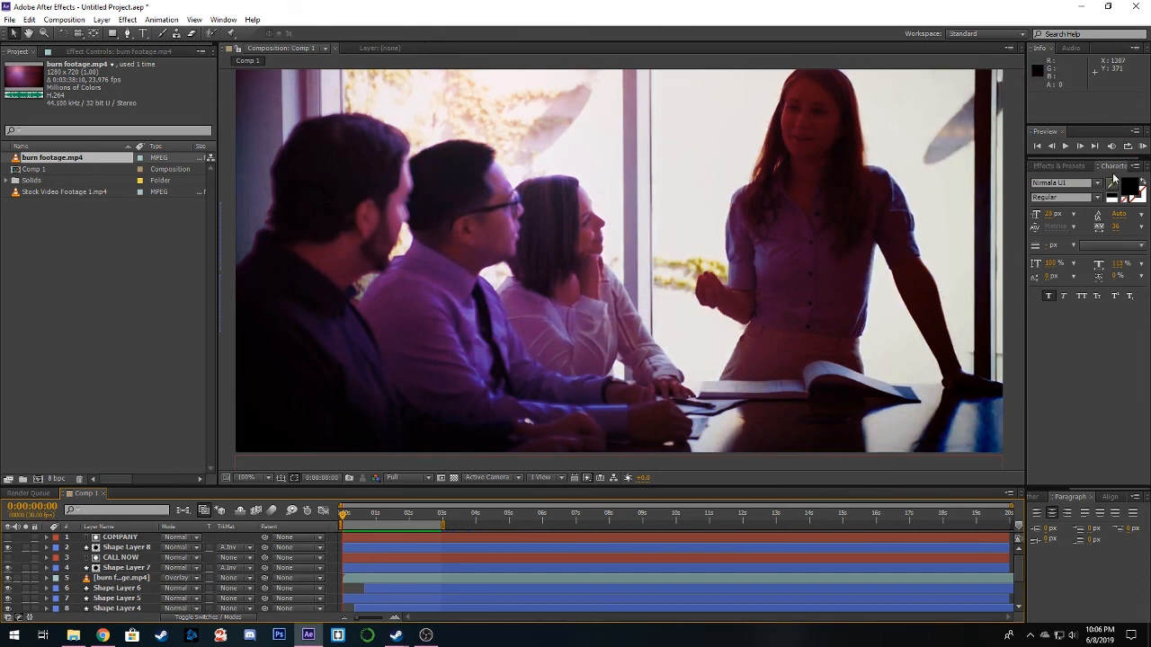
left_click(1142, 145)
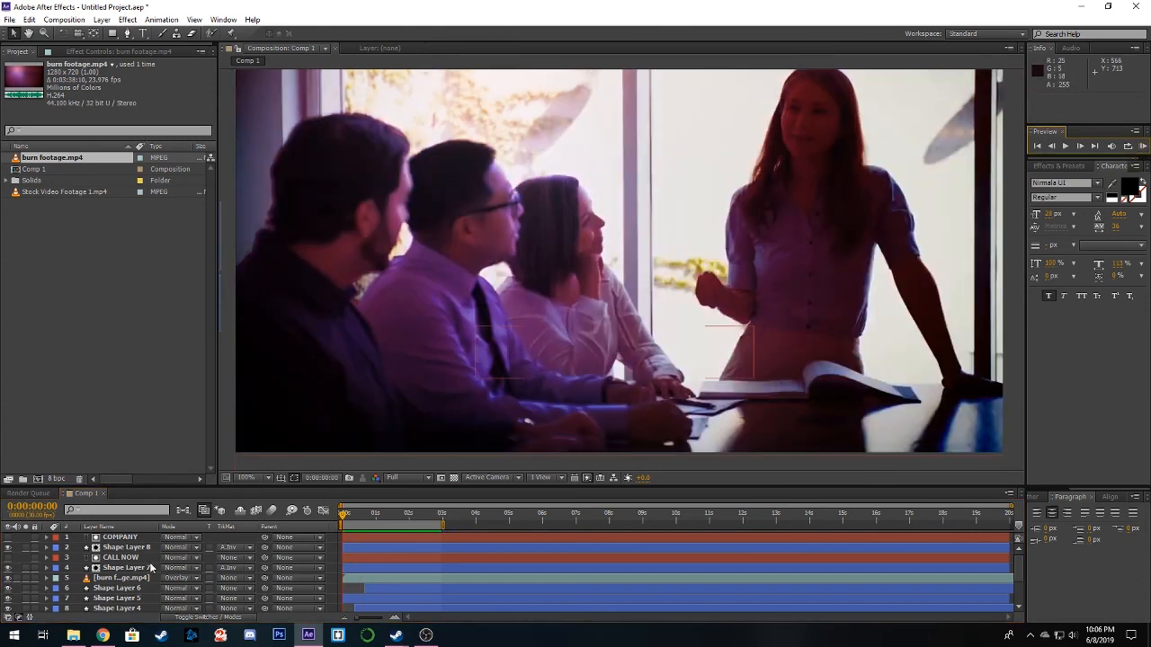
scroll(143, 570, "down", 3)
left_click(17, 607)
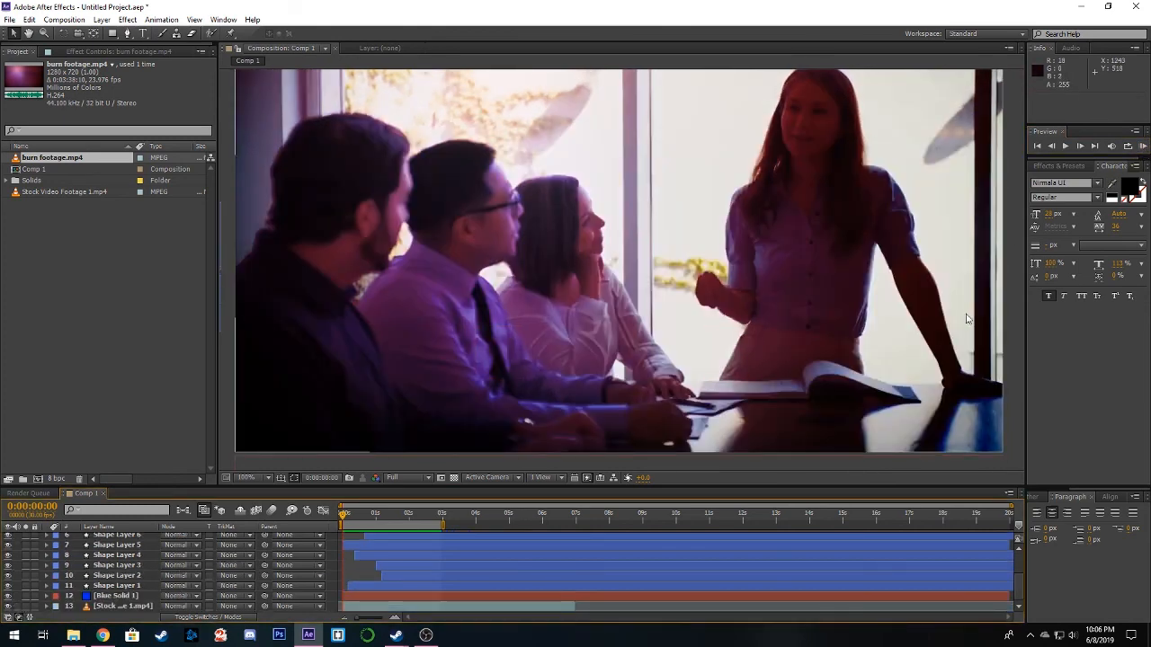
left_click(1143, 146)
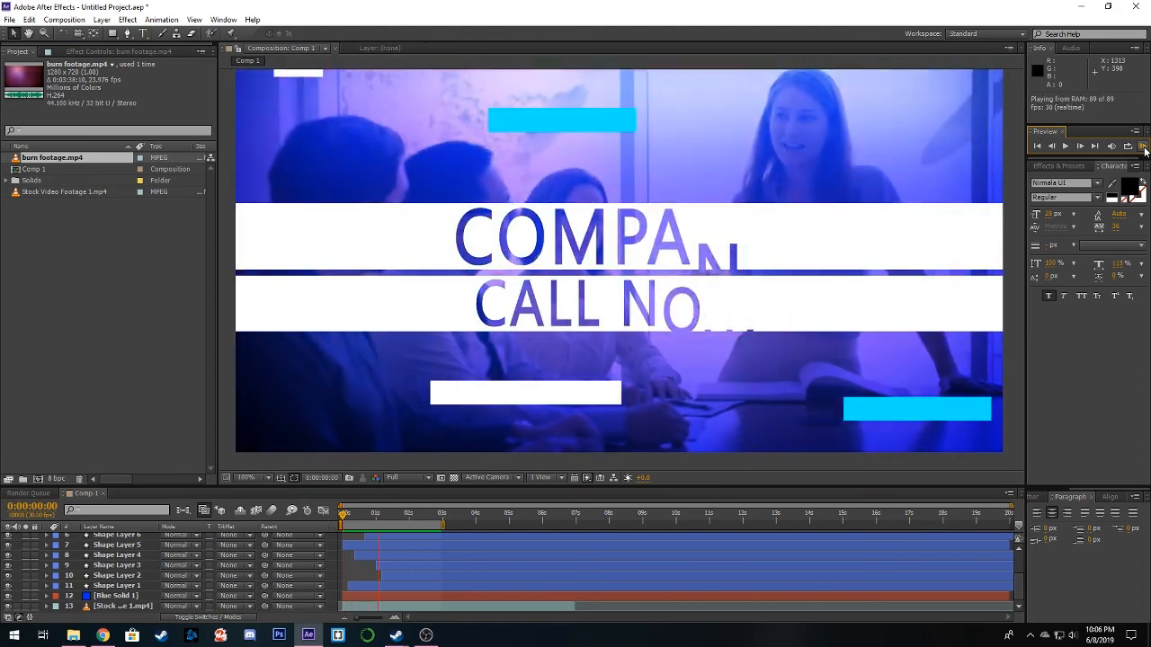